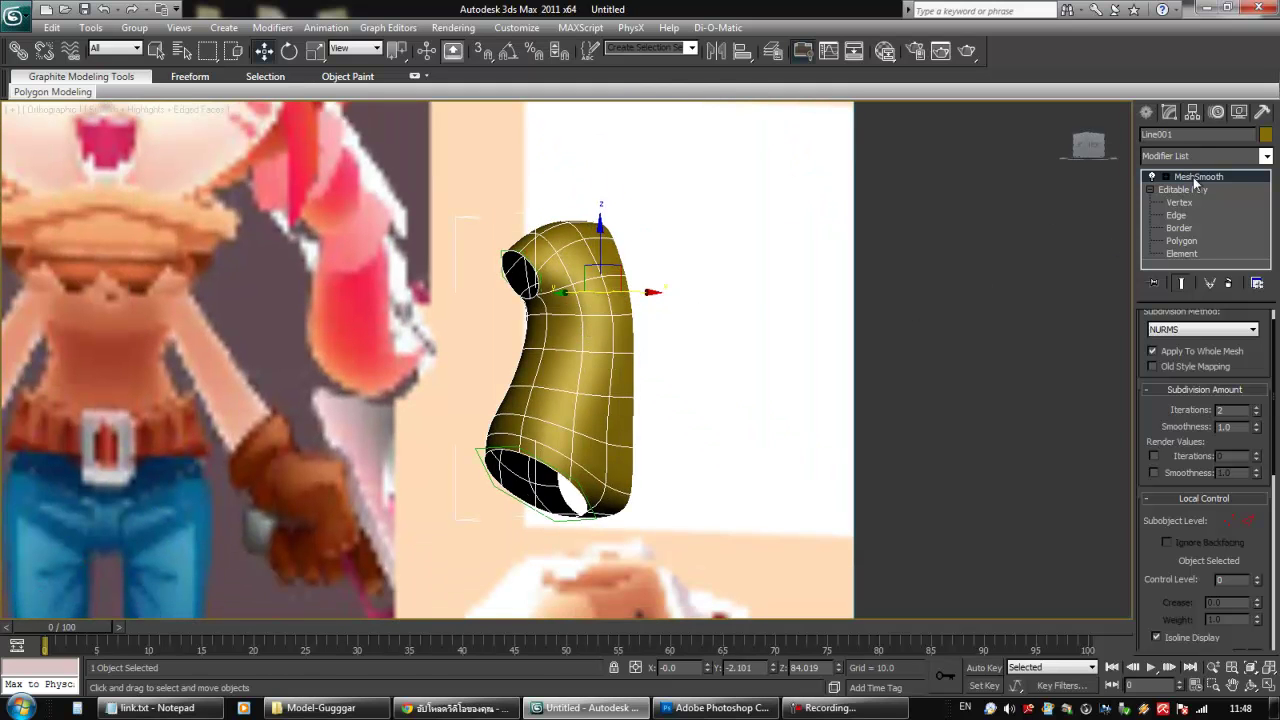
Remove the MeshSmooth modifier from the half torso mesh.
middle_click_drag(591, 455, 512, 270, "alt")
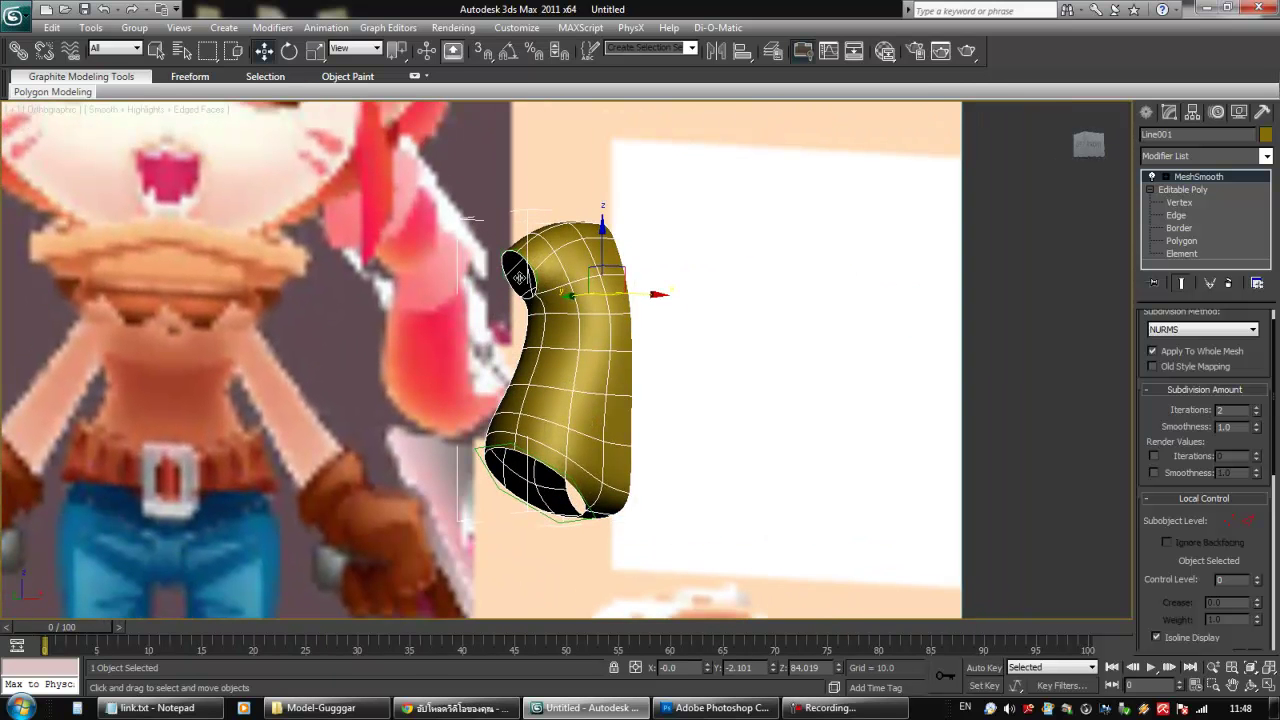
middle_click_drag(706, 360, 690, 405, "alt")
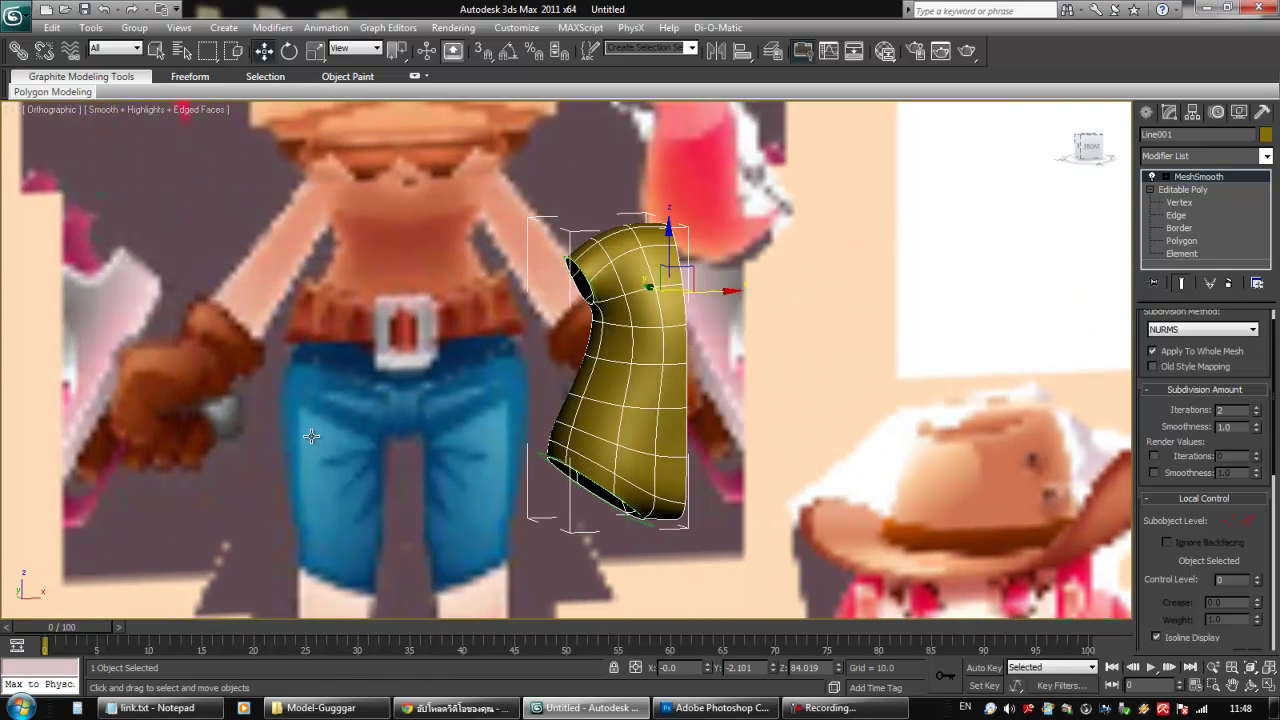
scroll(449, 349, "down", 5)
scroll(670, 355, "up", 5)
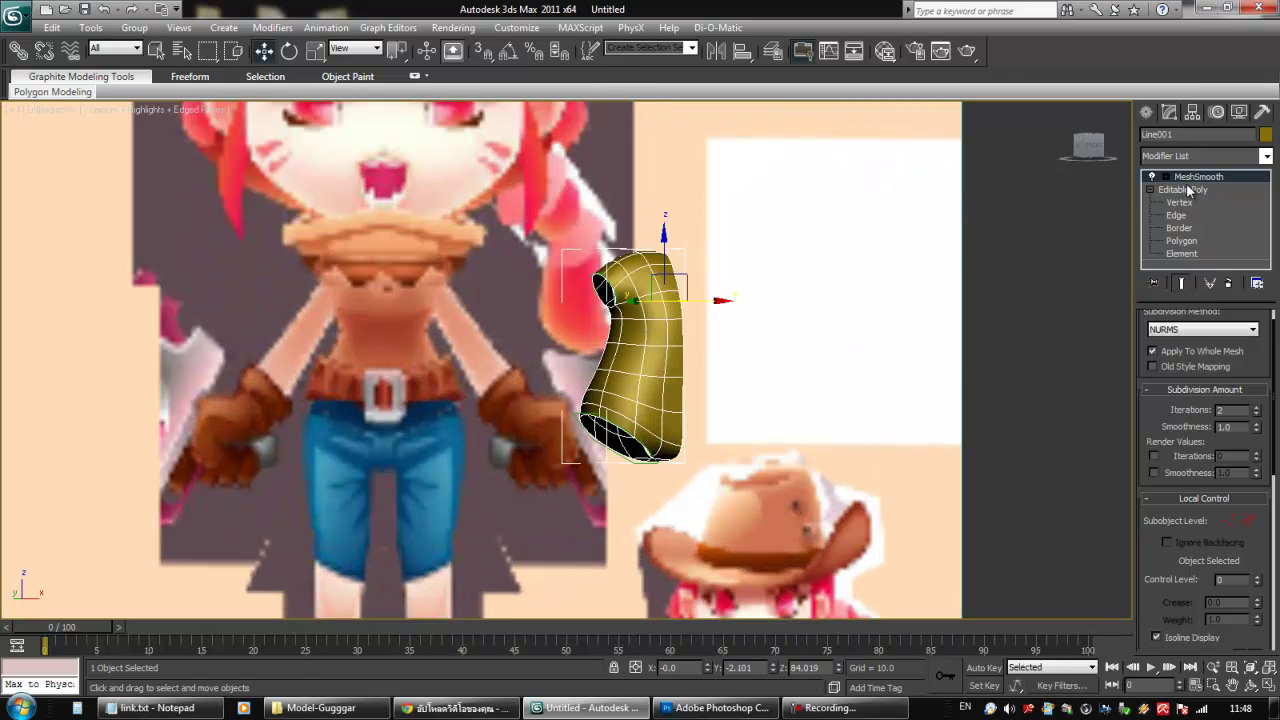
scroll(751, 229, "up", 3)
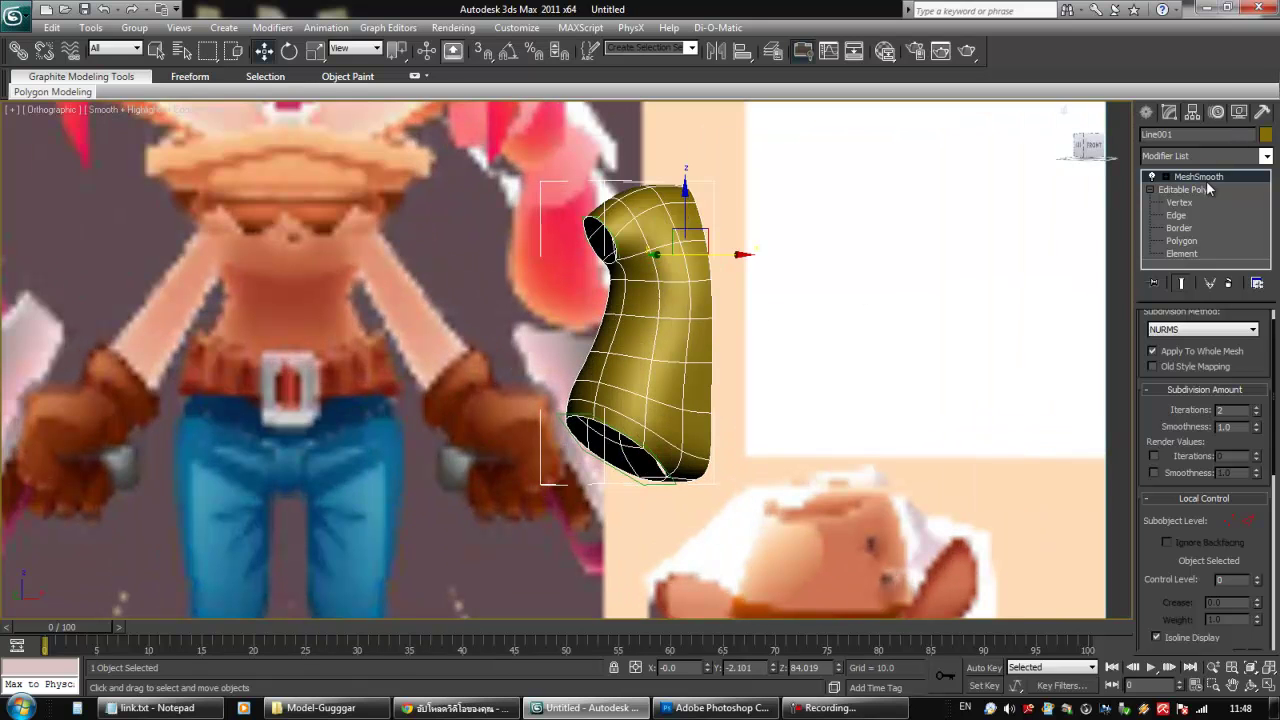
left_click(1150, 190)
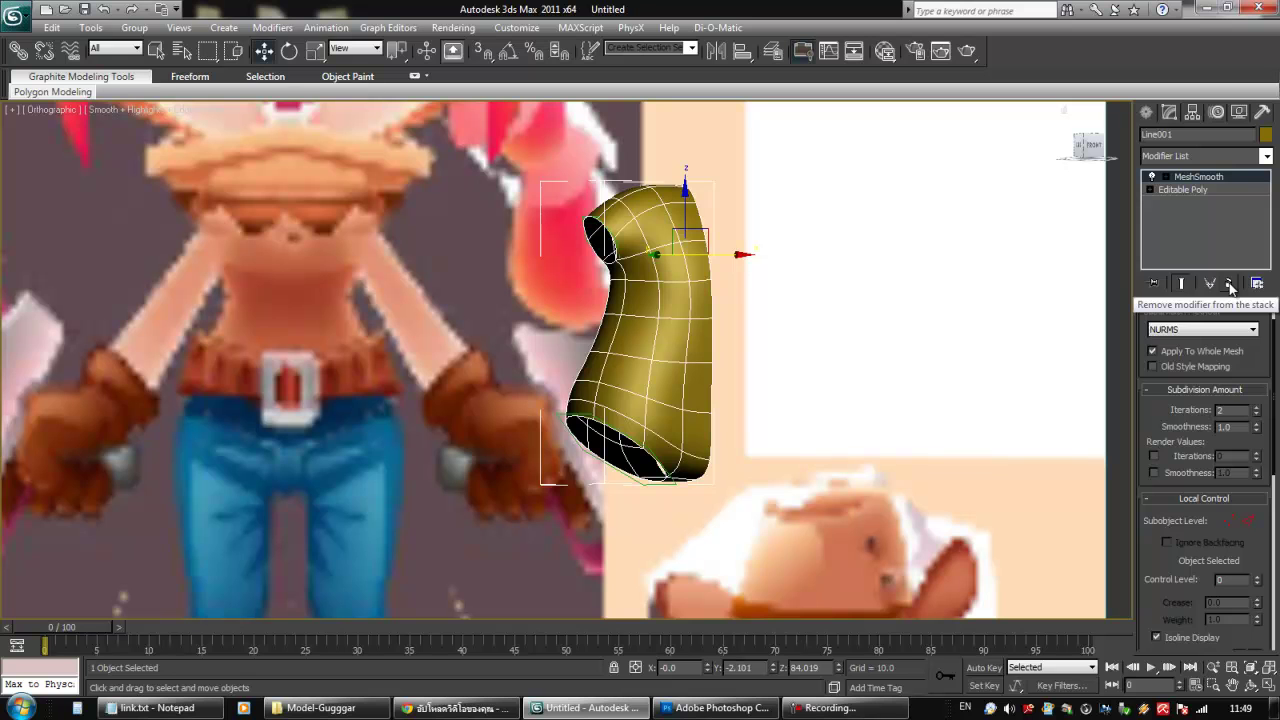
left_click(1230, 285)
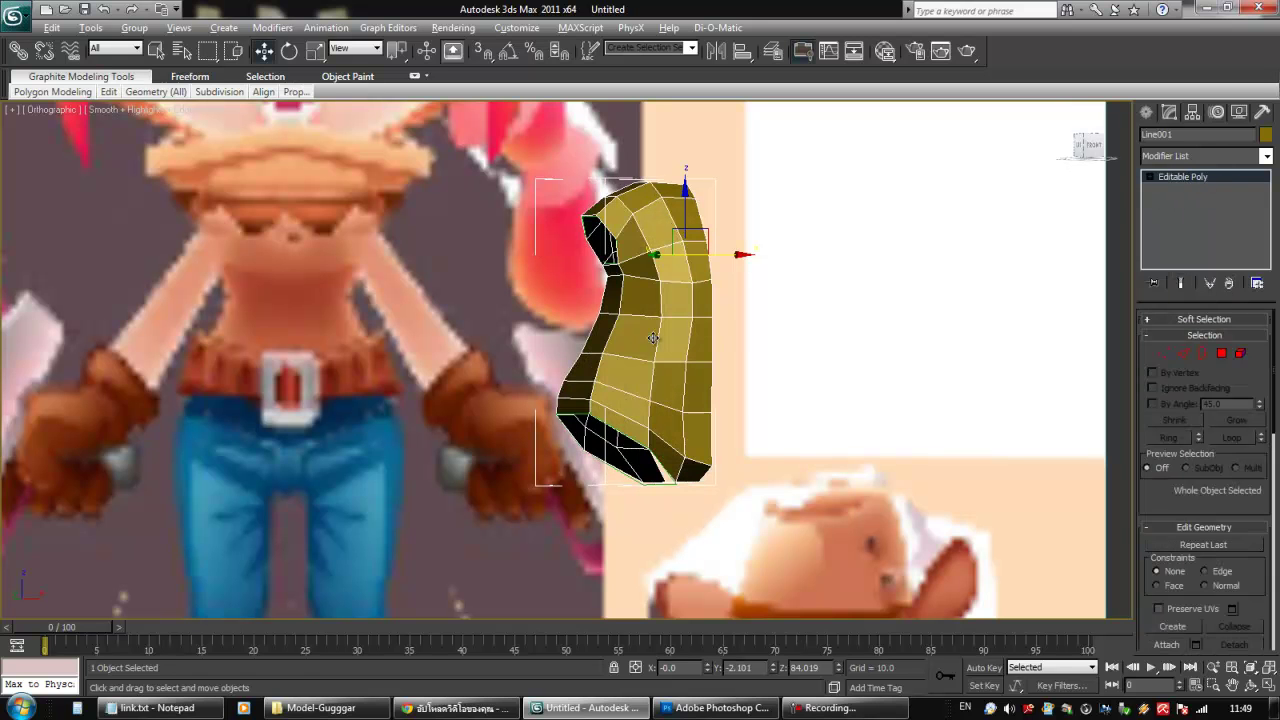
Delete the two NGon guide shapes at the arm and waist openings of the torso, using wireframe display to pick them.
middle_click_drag(630, 342, 723, 329, "alt")
middle_click_drag(800, 348, 762, 387, "alt")
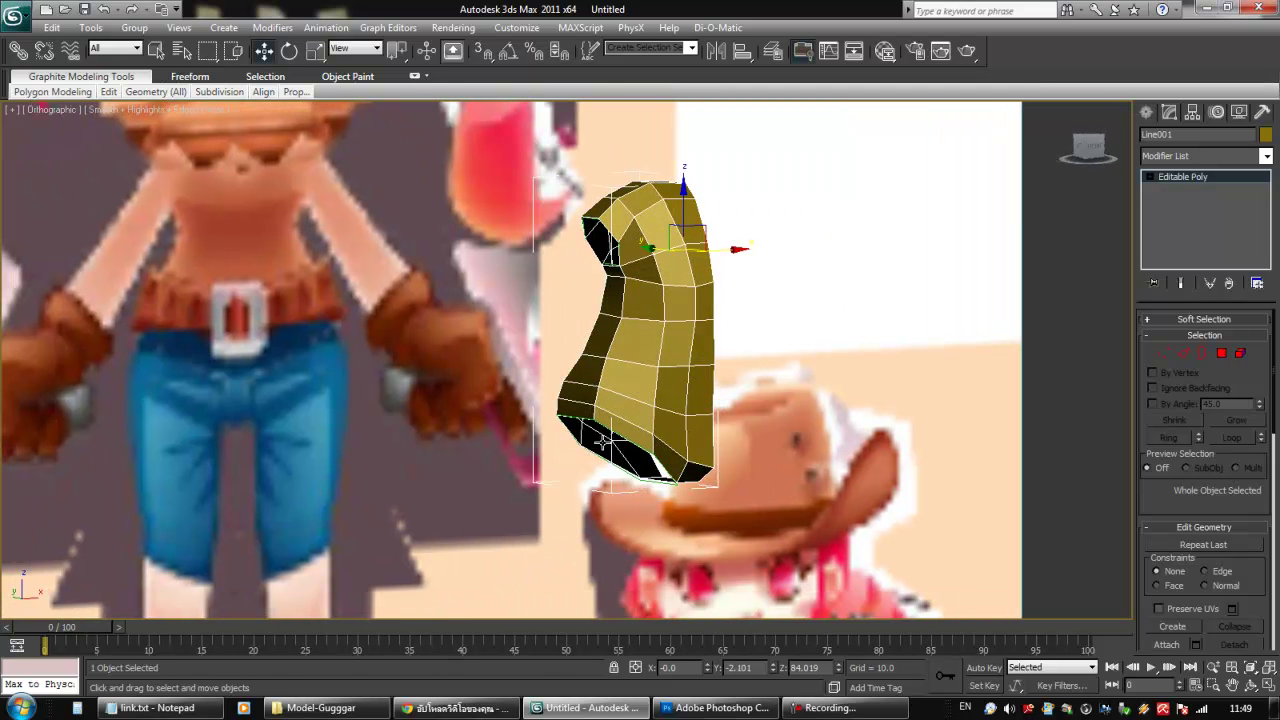
left_click(1061, 446)
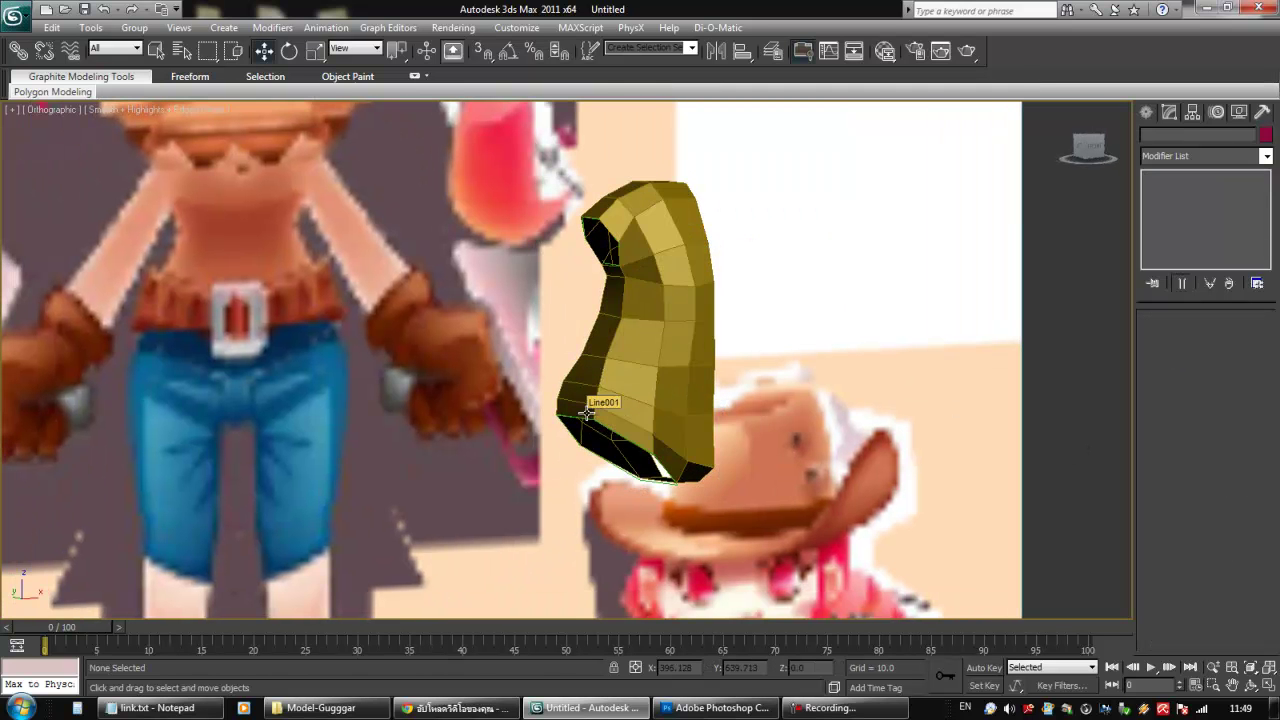
key("F3")
left_click(604, 423)
left_click(612, 237, "ctrl")
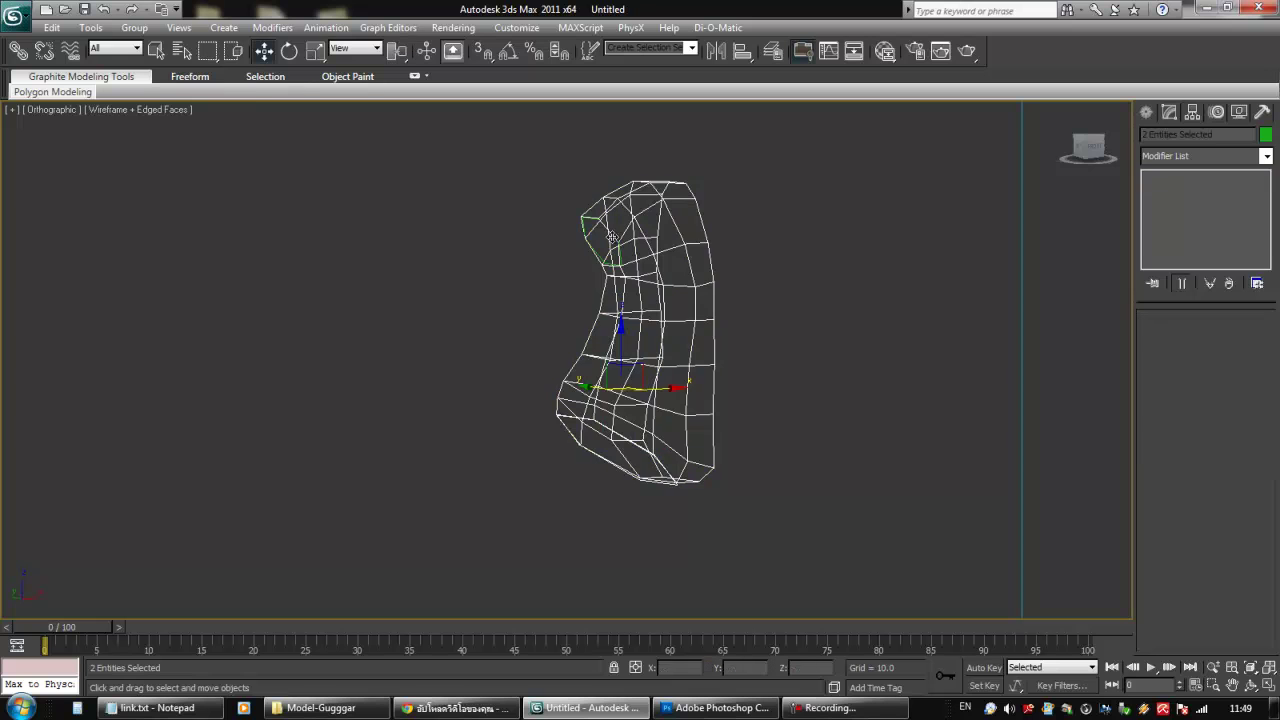
left_click(764, 424)
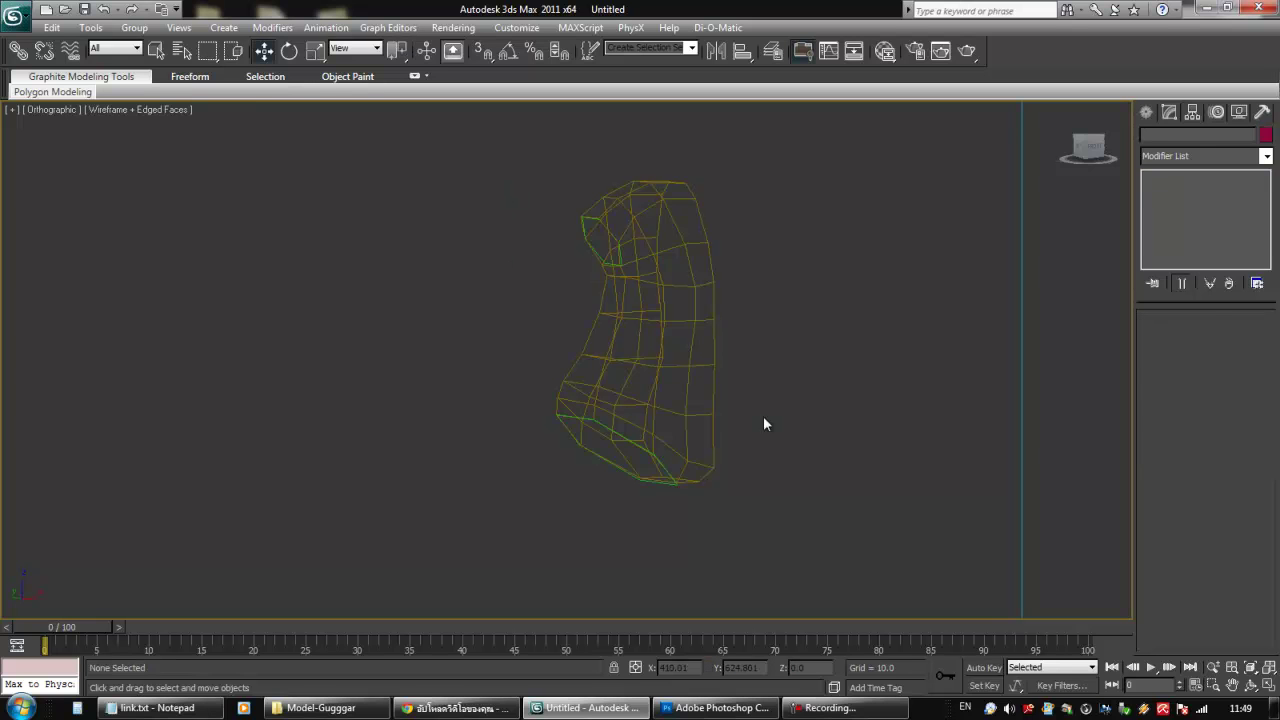
left_click(600, 457)
left_click(597, 259)
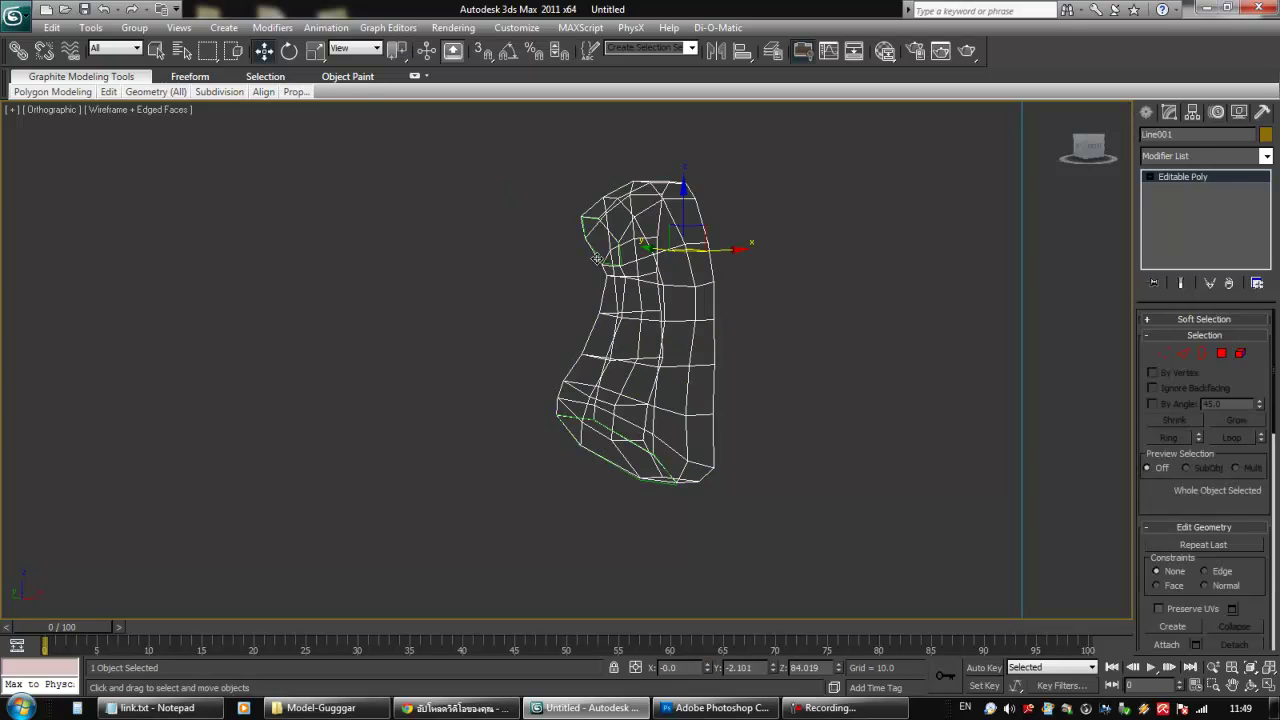
left_click(804, 334)
left_click(595, 256)
left_click(600, 255)
left_click(712, 285)
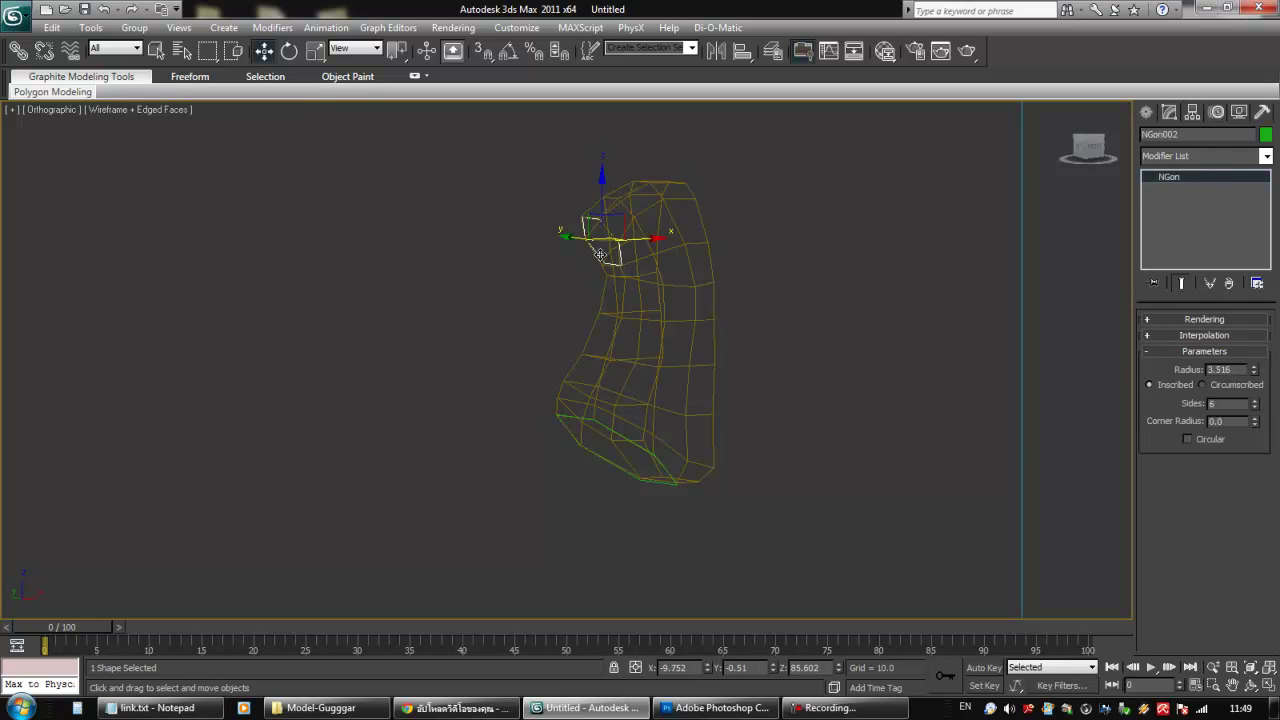
left_click_drag(532, 187, 669, 527)
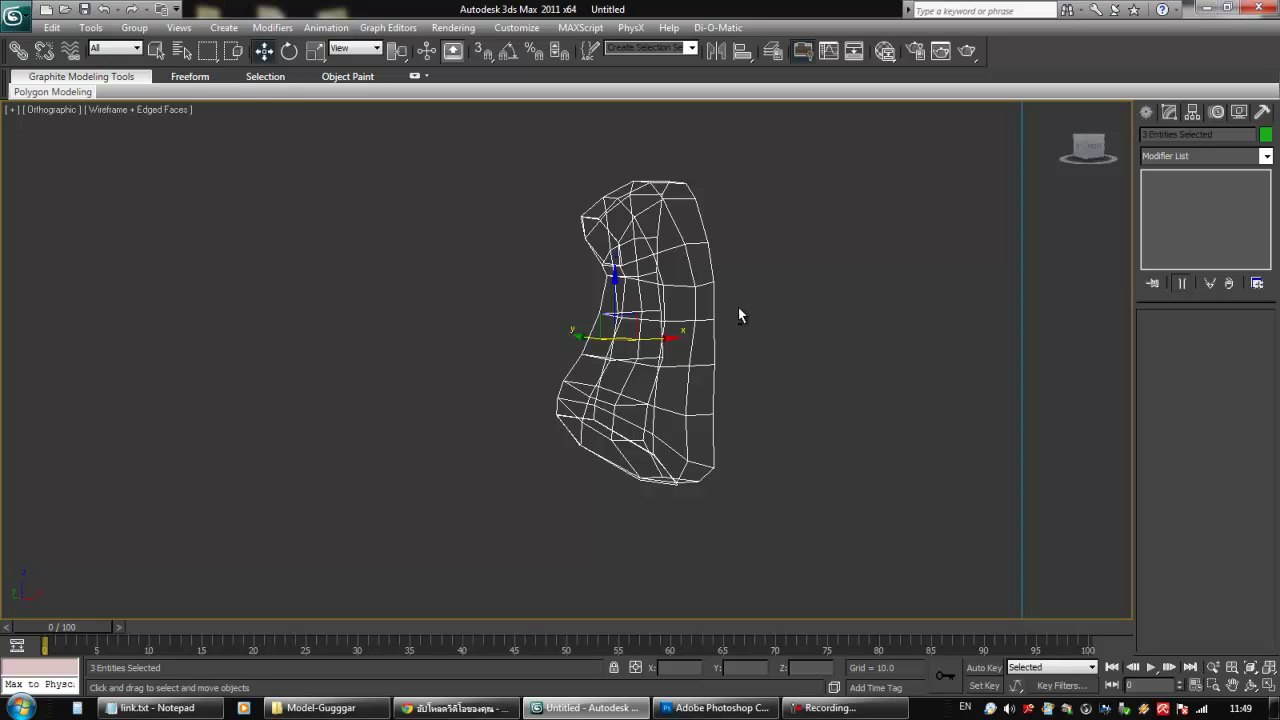
left_click_drag(736, 310, 698, 344)
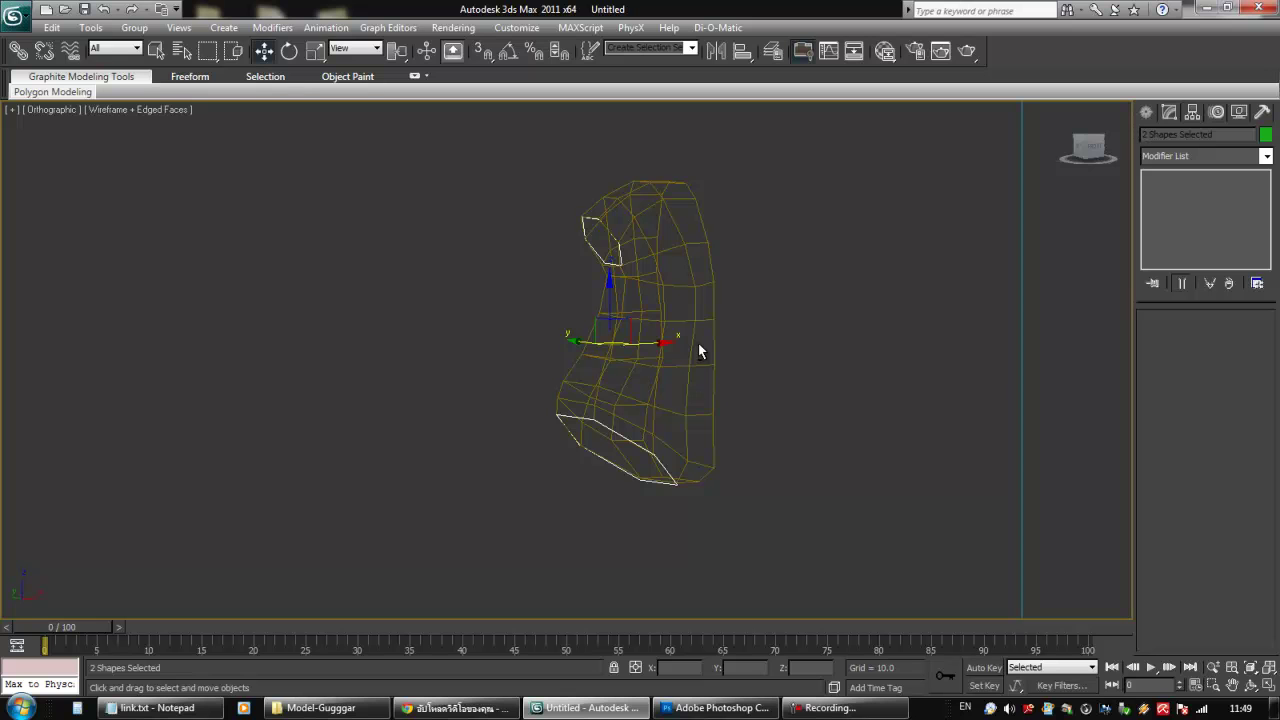
left_click(699, 345)
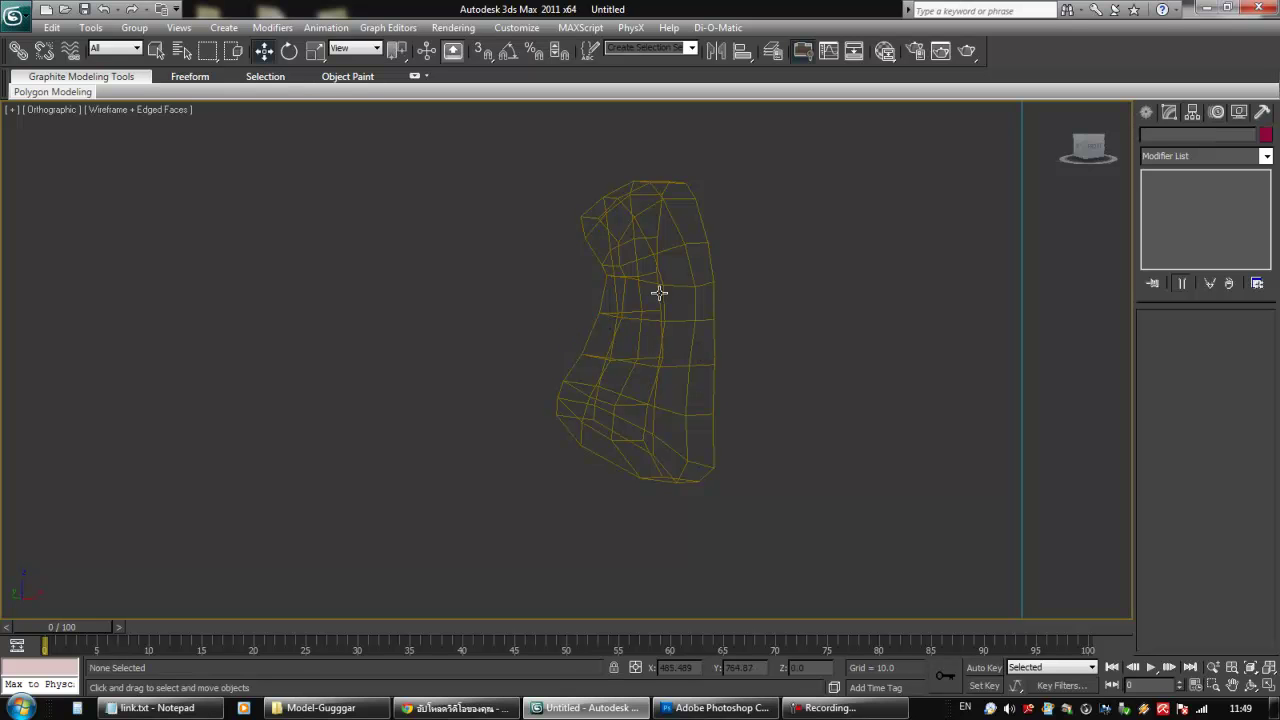
Select the half torso mesh and return the viewport to shaded display.
left_click(666, 326)
middle_click_drag(698, 361, 644, 412, "alt")
key("F3")
middle_click_drag(728, 363, 658, 400, "alt")
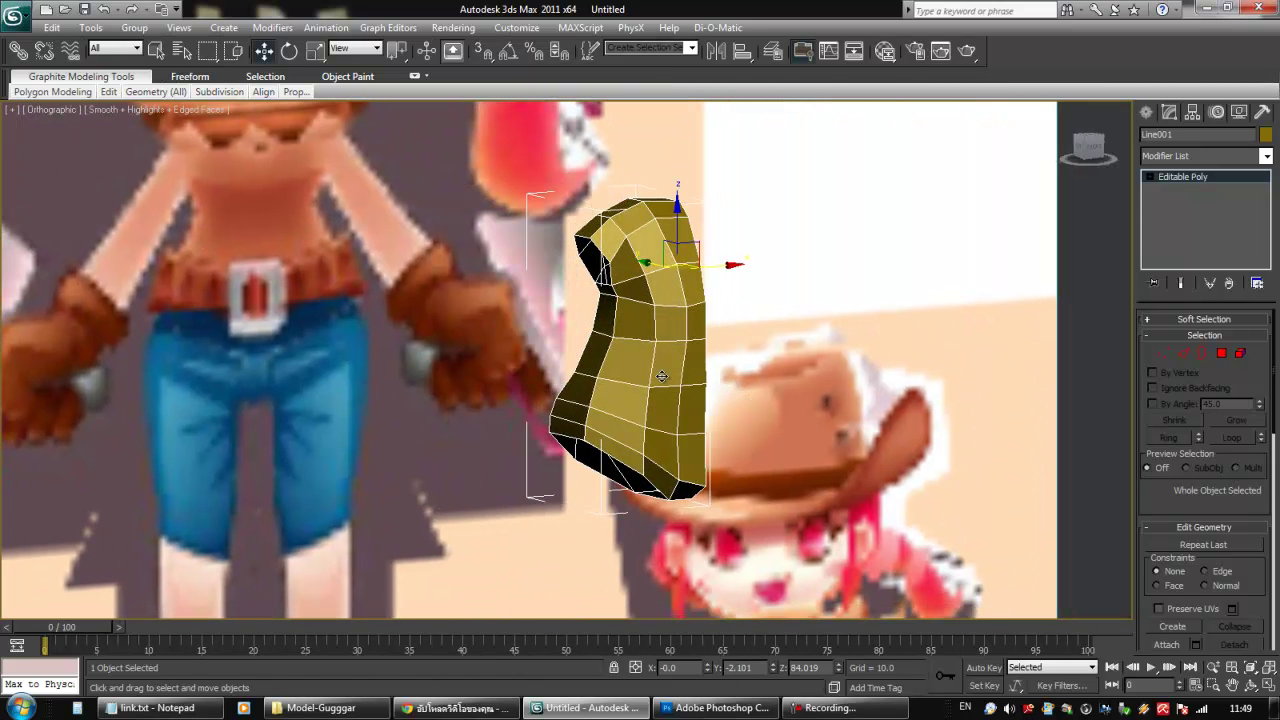
middle_click_drag(658, 400, 700, 403, "alt")
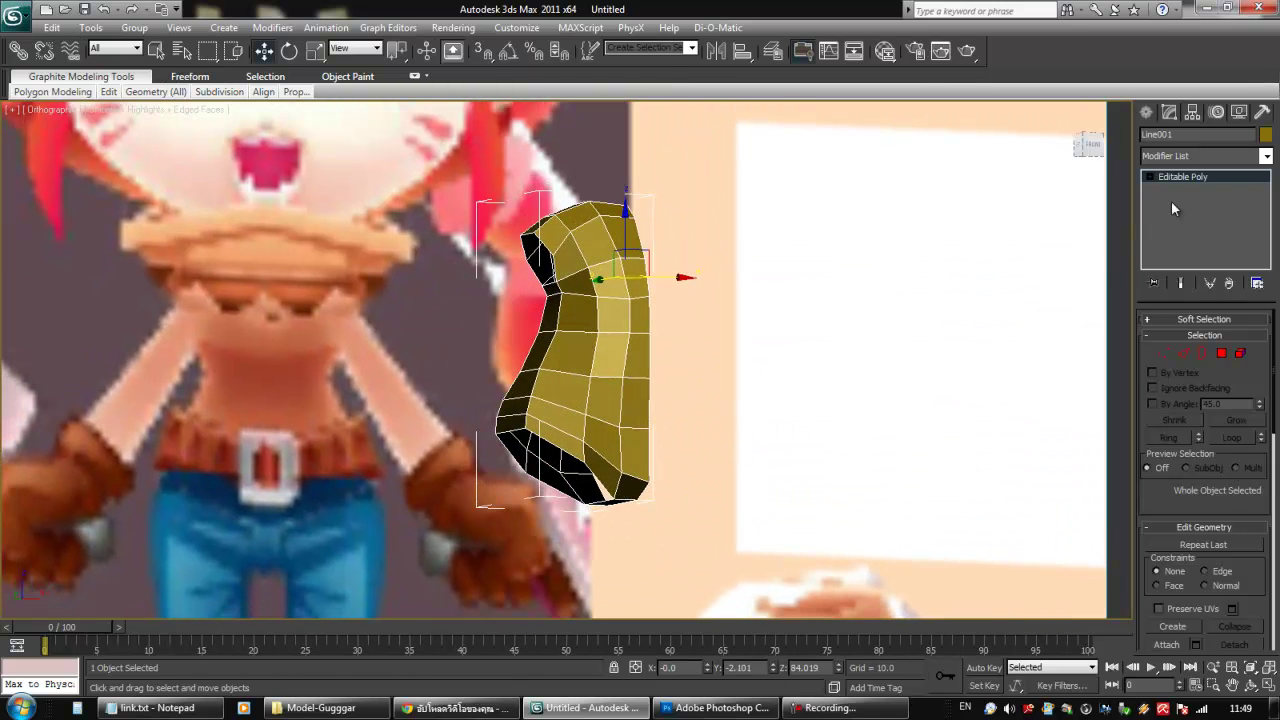
Look through the categorized modifiers available for the half torso, from Selection Modifiers to Parametric Modifiers.
left_click(1266, 156)
left_click_drag(1266, 180, 1278, 262)
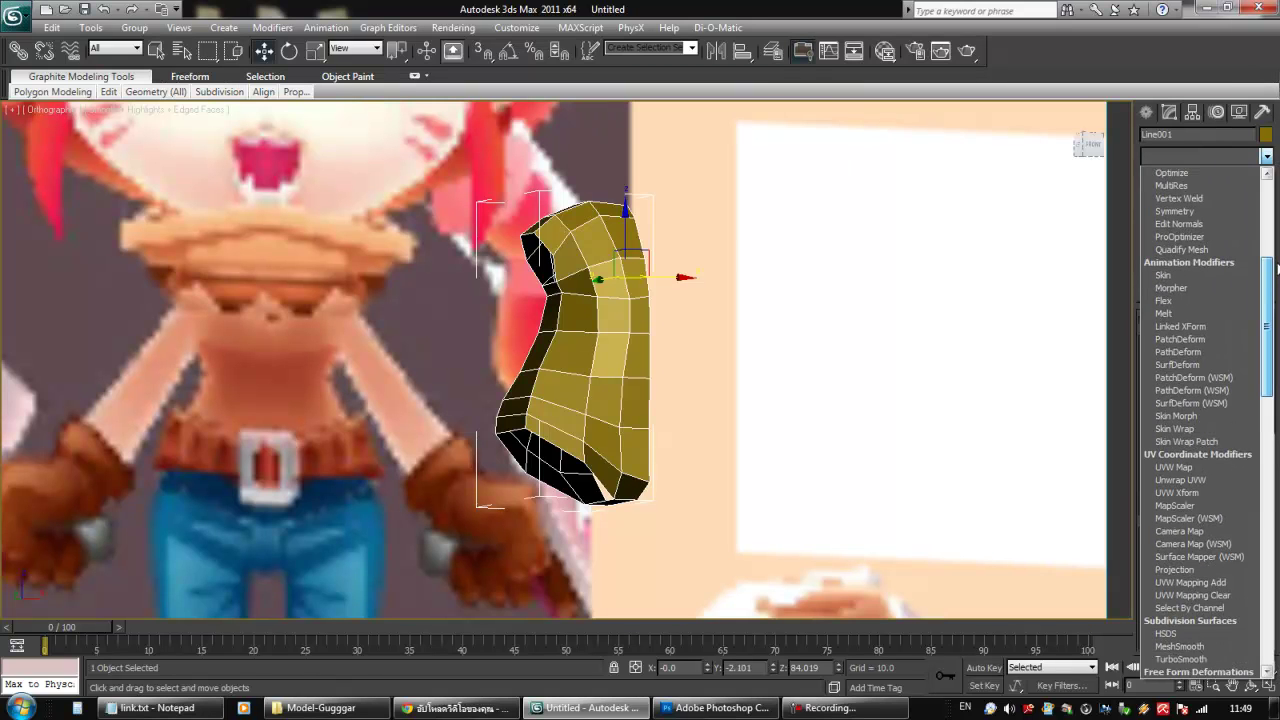
left_click_drag(1278, 269, 1276, 210)
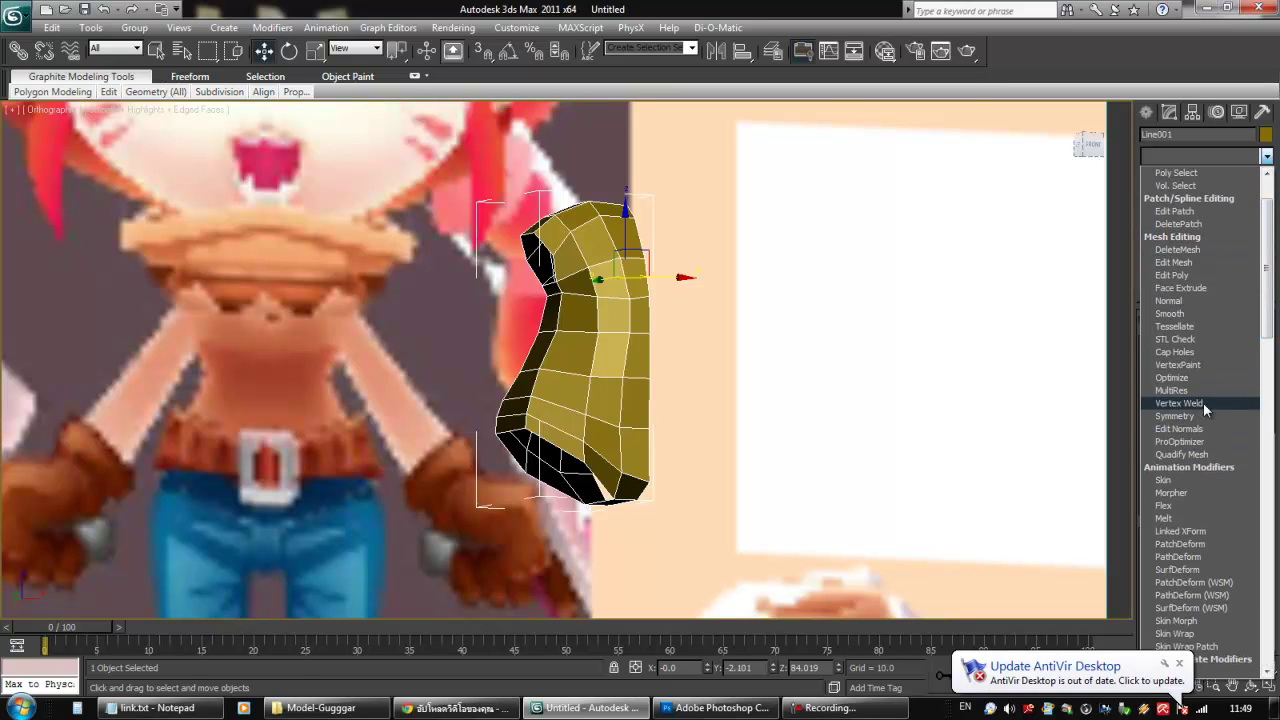
left_click_drag(1274, 284, 1273, 266)
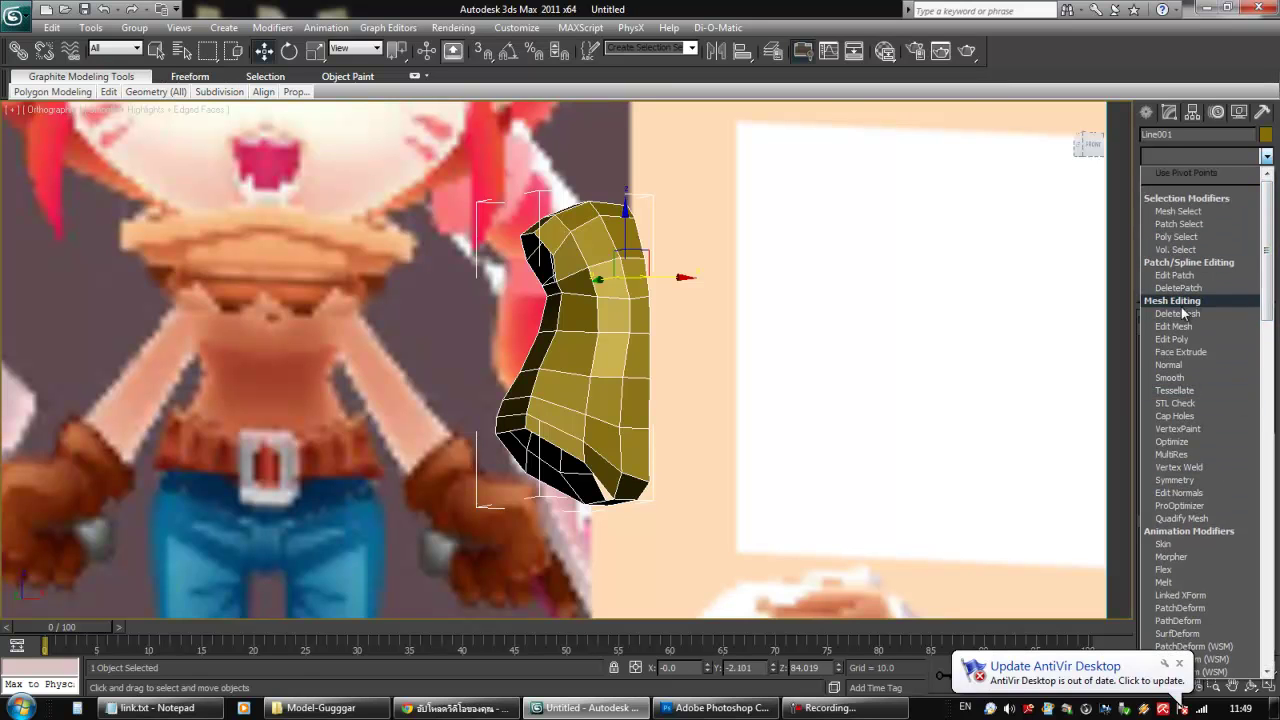
scroll(1190, 420, "down", 13)
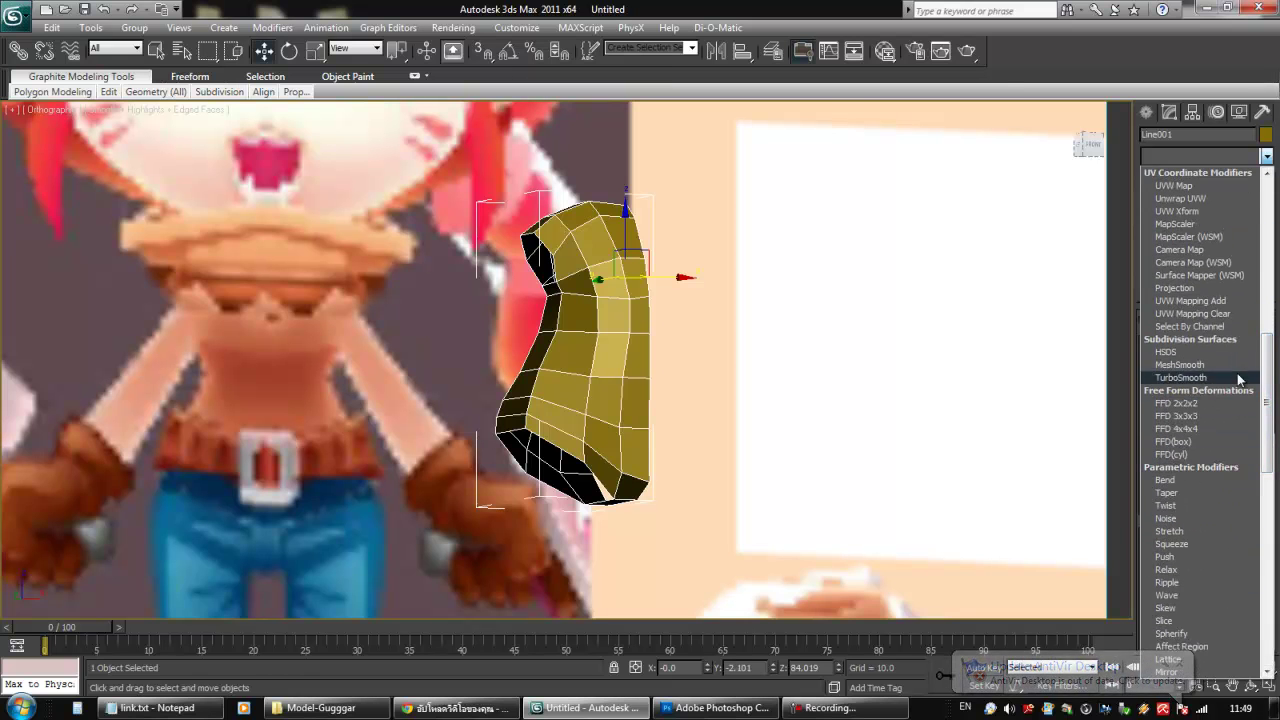
left_click_drag(1267, 413, 1271, 198)
left_click(1028, 57)
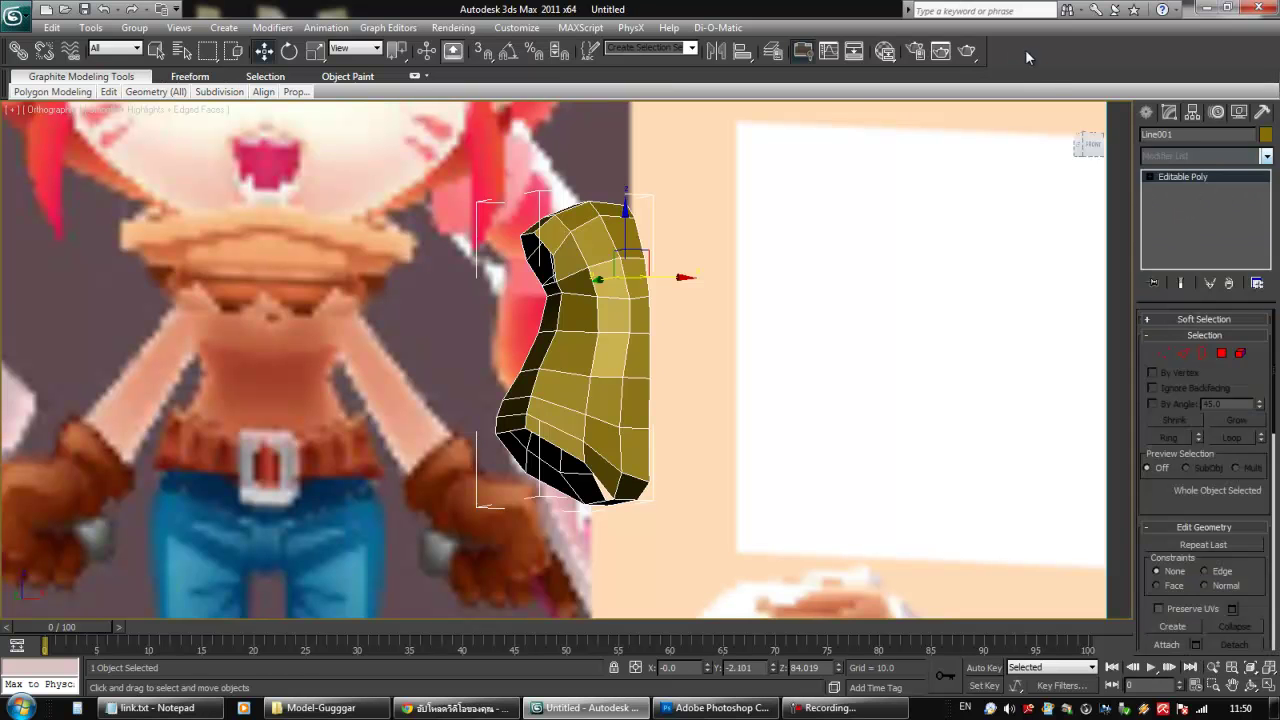
Turn off Show All Sets in List and look through the ungrouped modifiers.
left_click(1257, 283)
left_click(1175, 345)
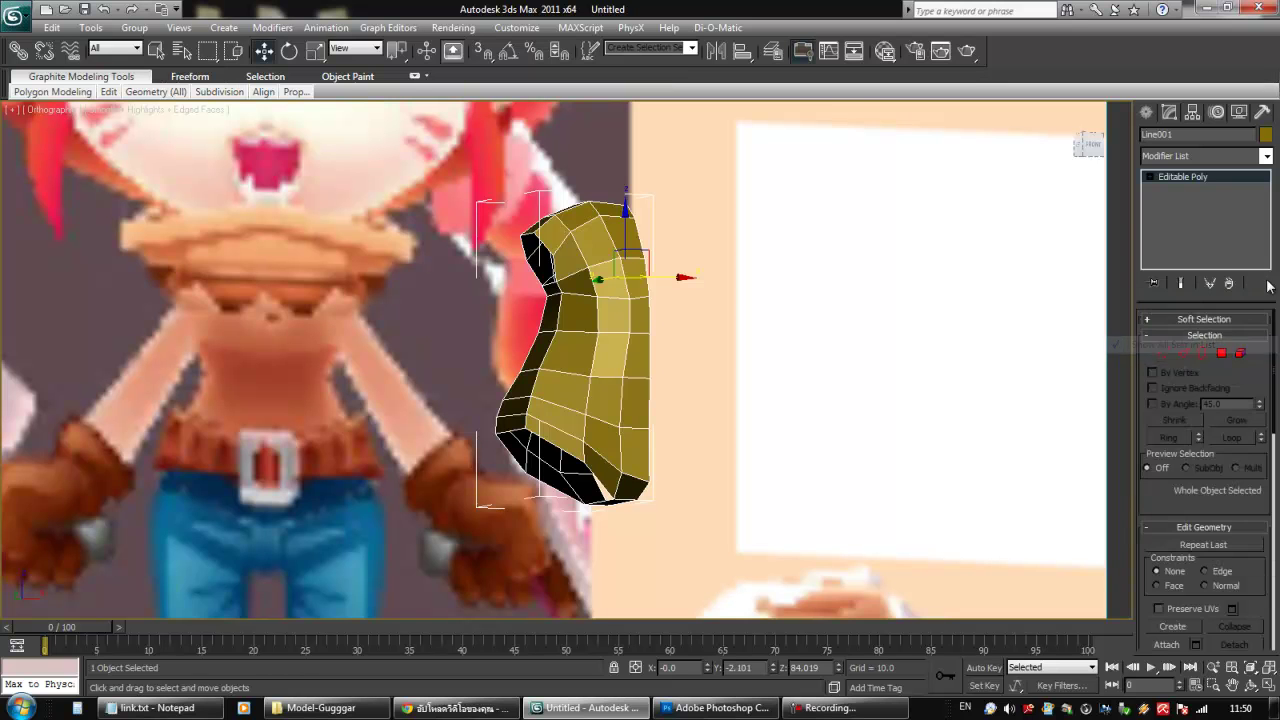
left_click(1266, 156)
left_click_drag(1267, 218, 1263, 288)
scroll(1265, 288, "up", 6)
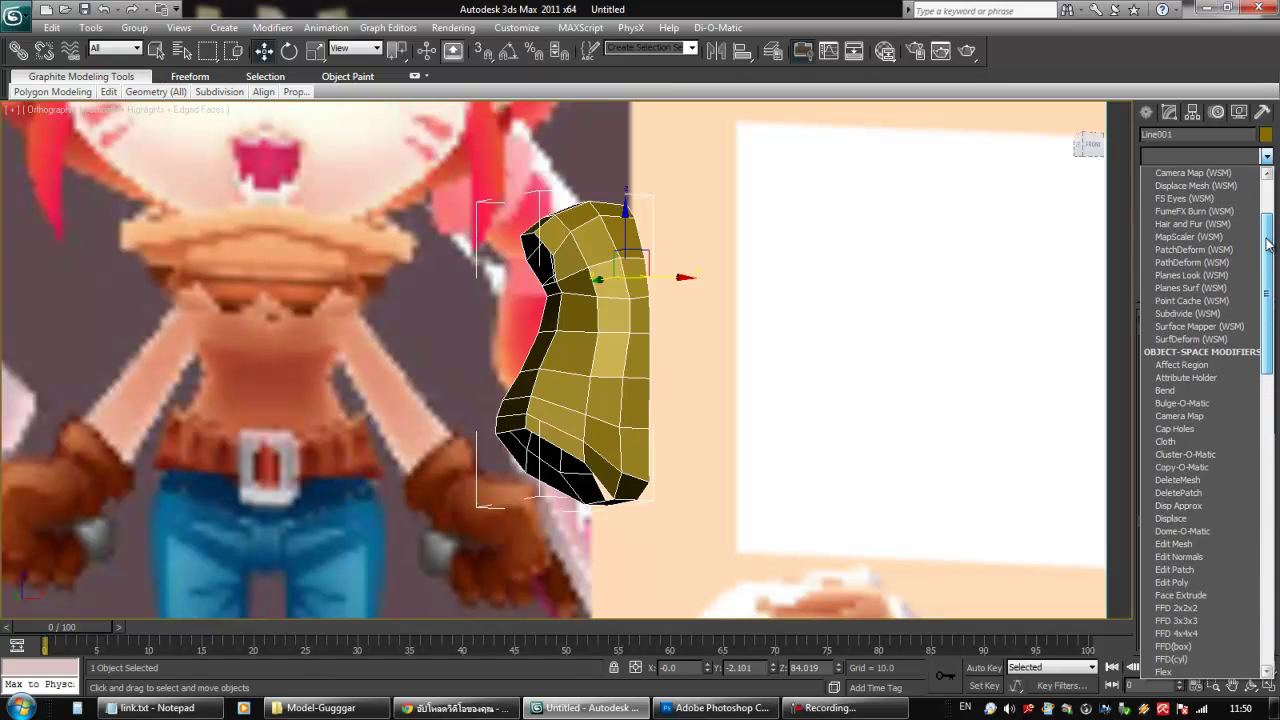
left_click(1080, 72)
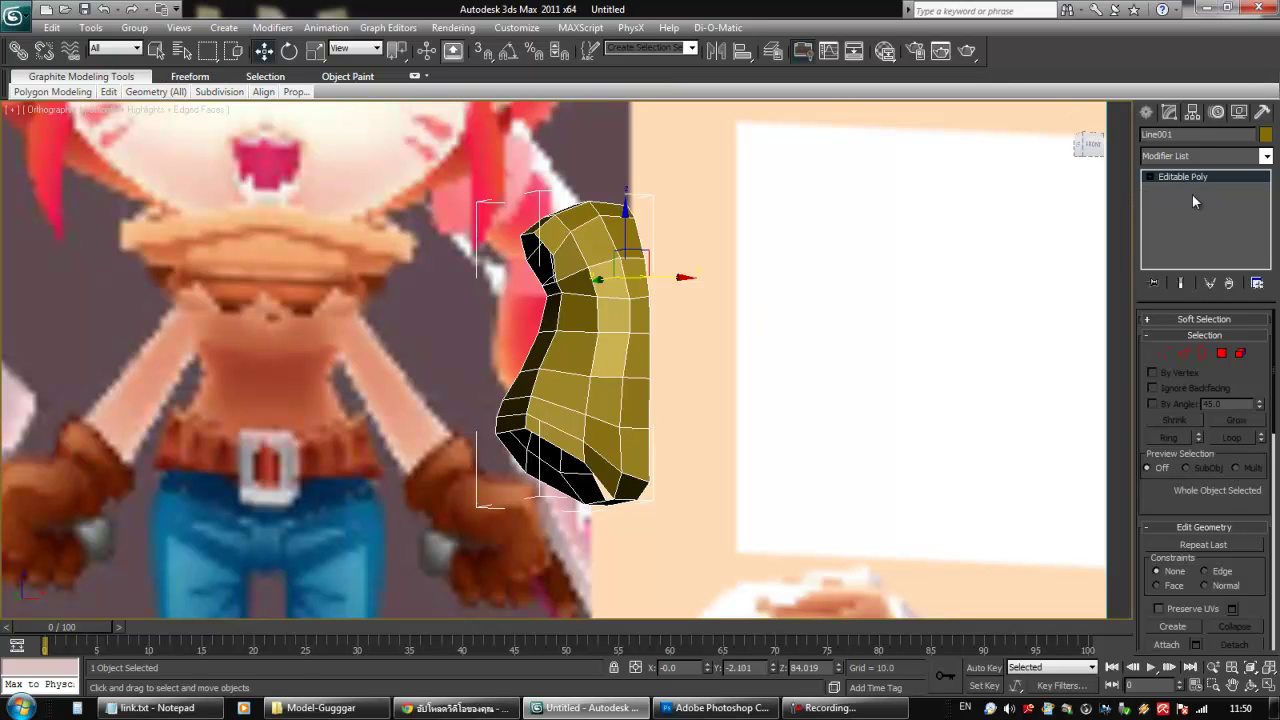
Turn Show All Sets in List back on so modifiers are grouped by category.
left_click(1258, 285)
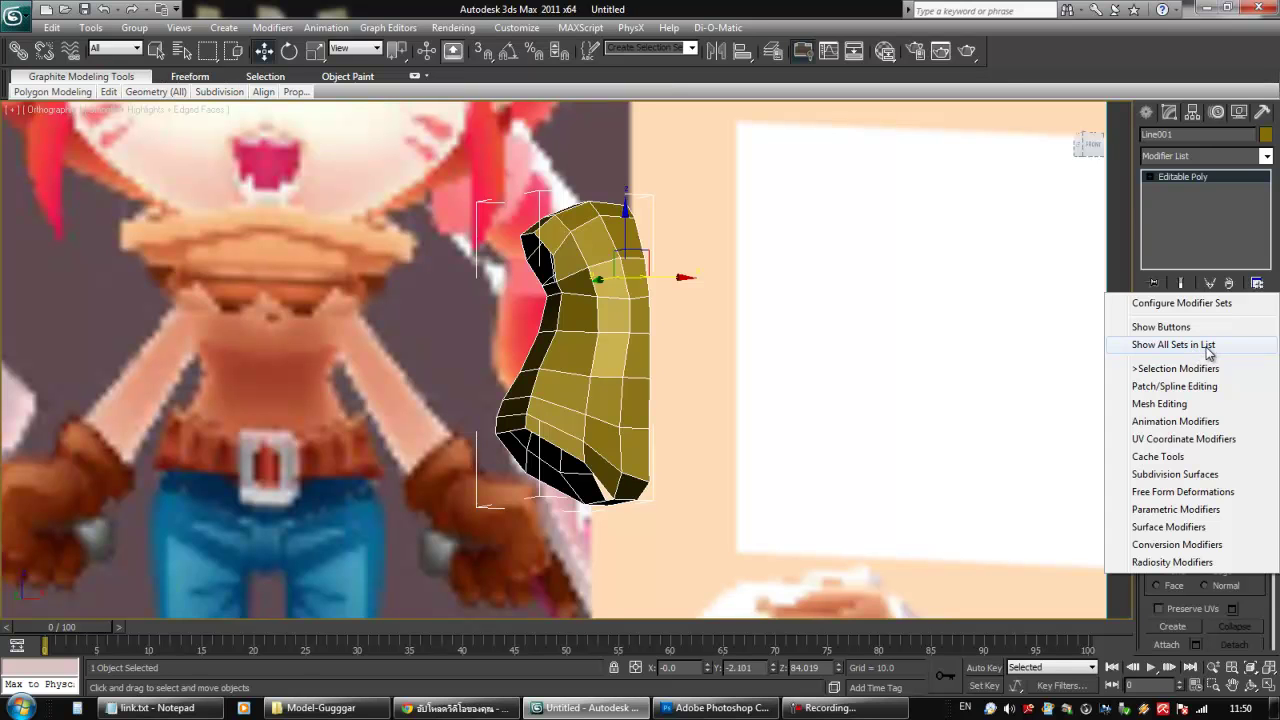
left_click(1209, 345)
left_click(1257, 284)
left_click(1114, 51)
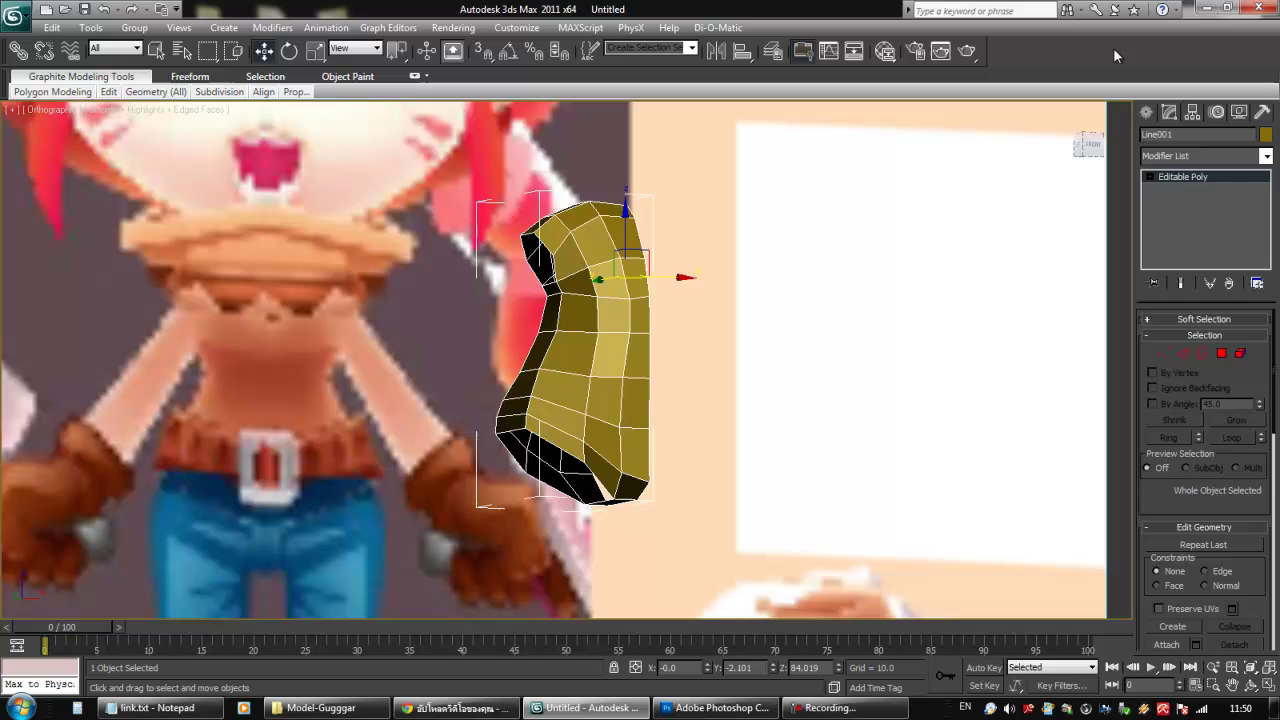
Apply the Symmetry modifier from the Mesh Editing set to the half torso.
left_click(1267, 157)
scroll(1273, 255, "down", 2)
left_click_drag(1273, 255, 1276, 197)
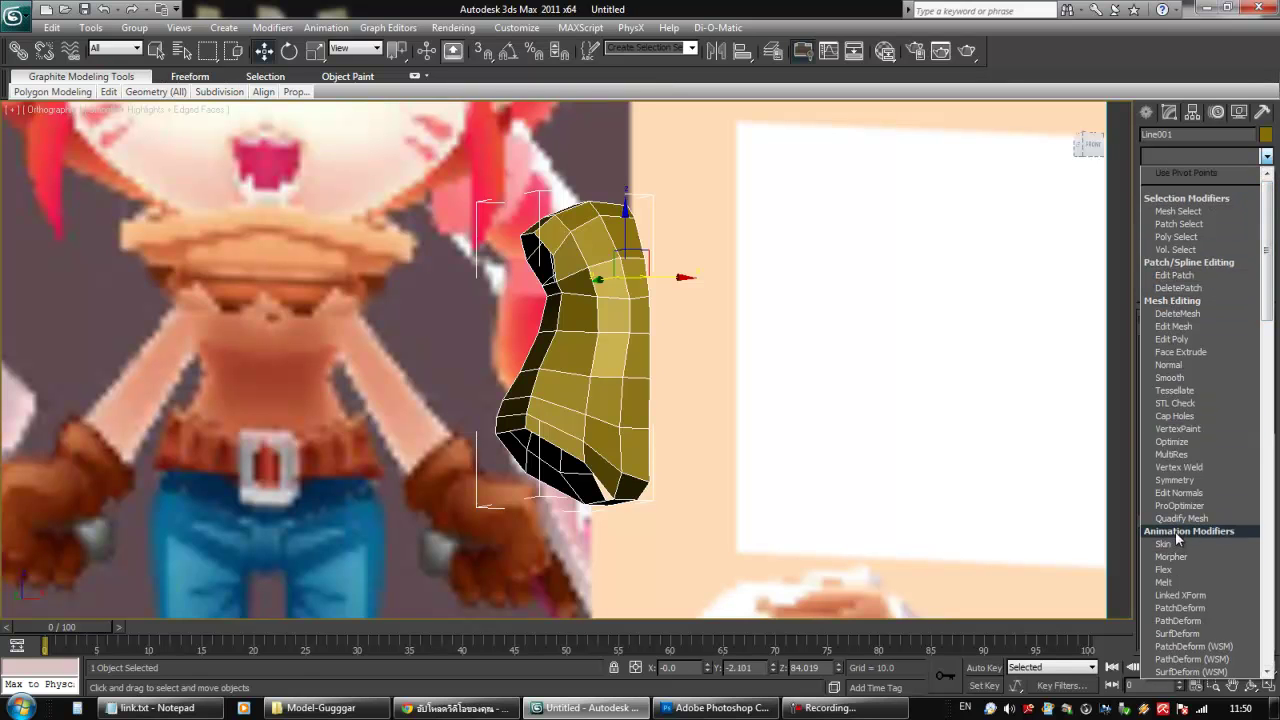
left_click_drag(1269, 304, 1276, 422)
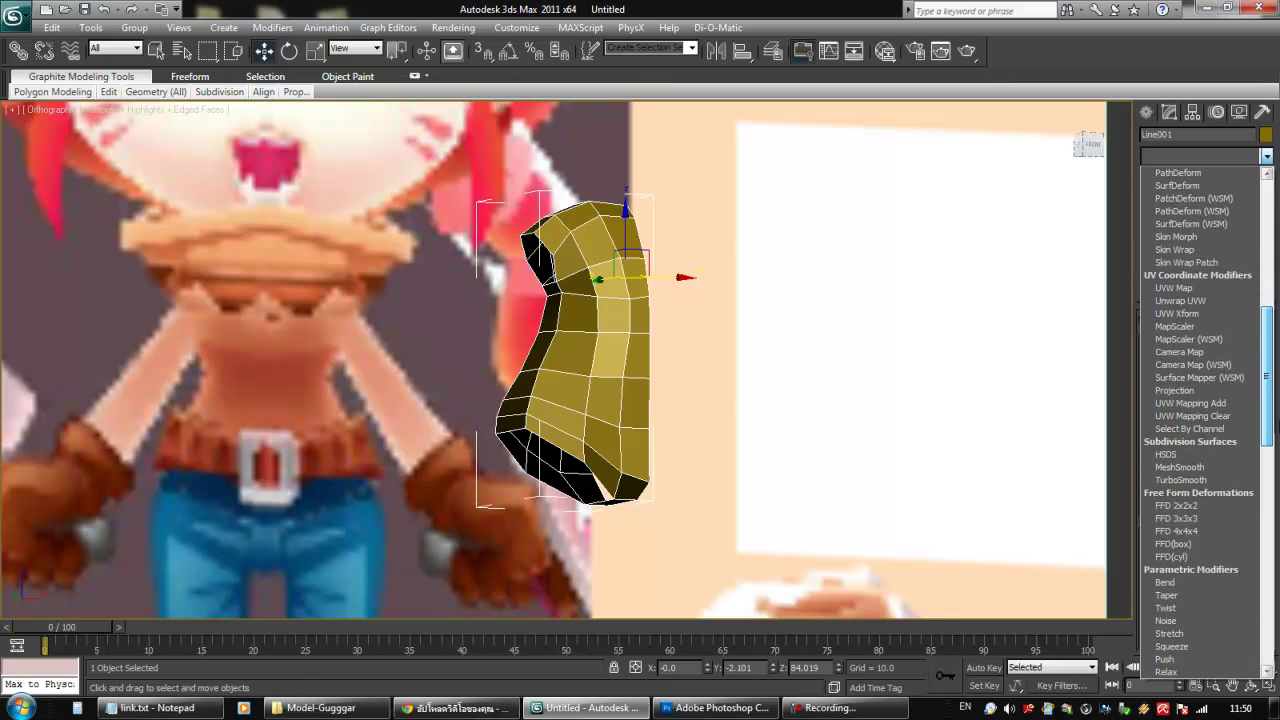
left_click_drag(1266, 429, 1266, 251)
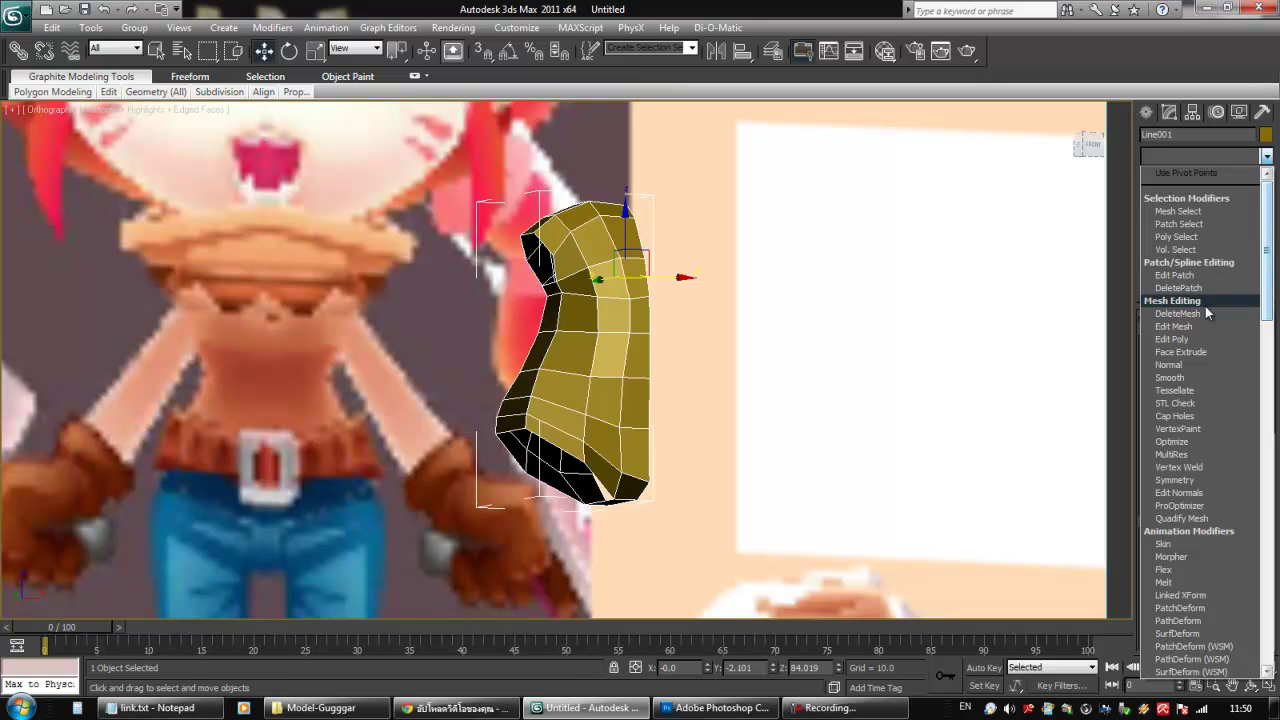
left_click(1176, 481)
Set the Symmetry modifier's mirror axis to Z so the half torso is mirrored into a full torso.
key("f")
middle_click_drag(706, 334, 638, 308, "alt")
middle_click_drag(748, 337, 600, 300, "alt")
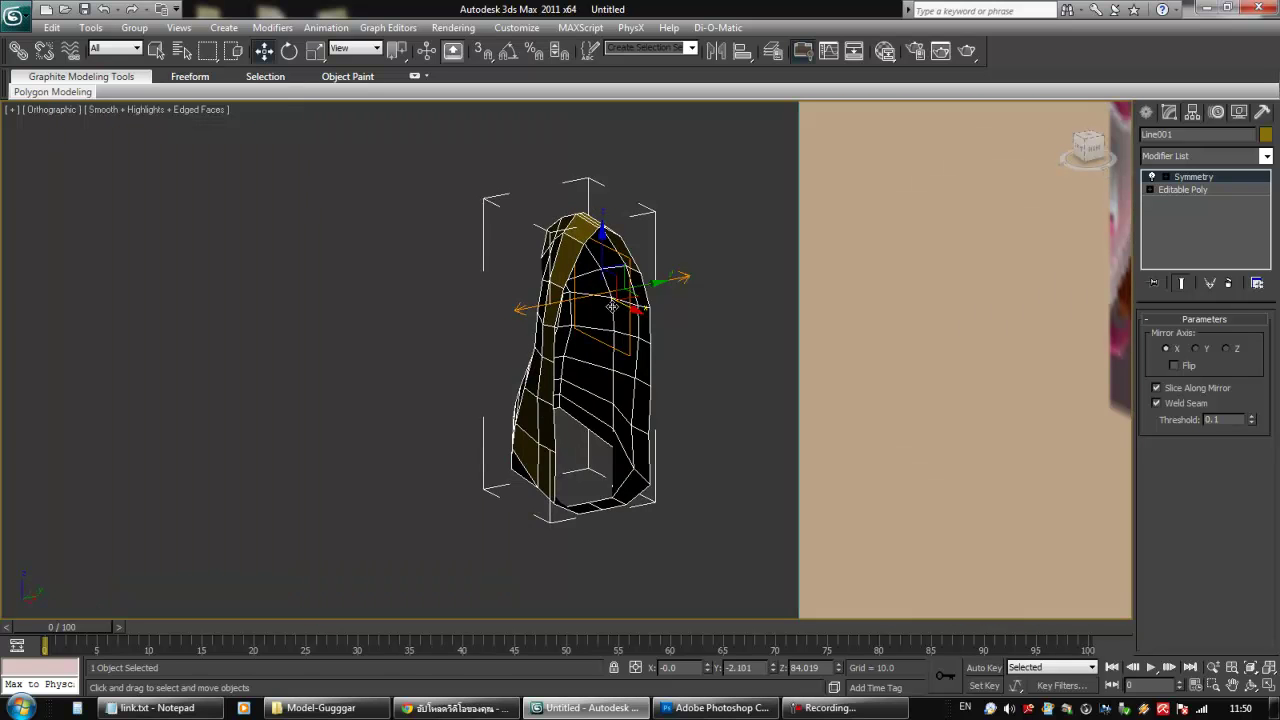
middle_click_drag(524, 360, 593, 351, "alt")
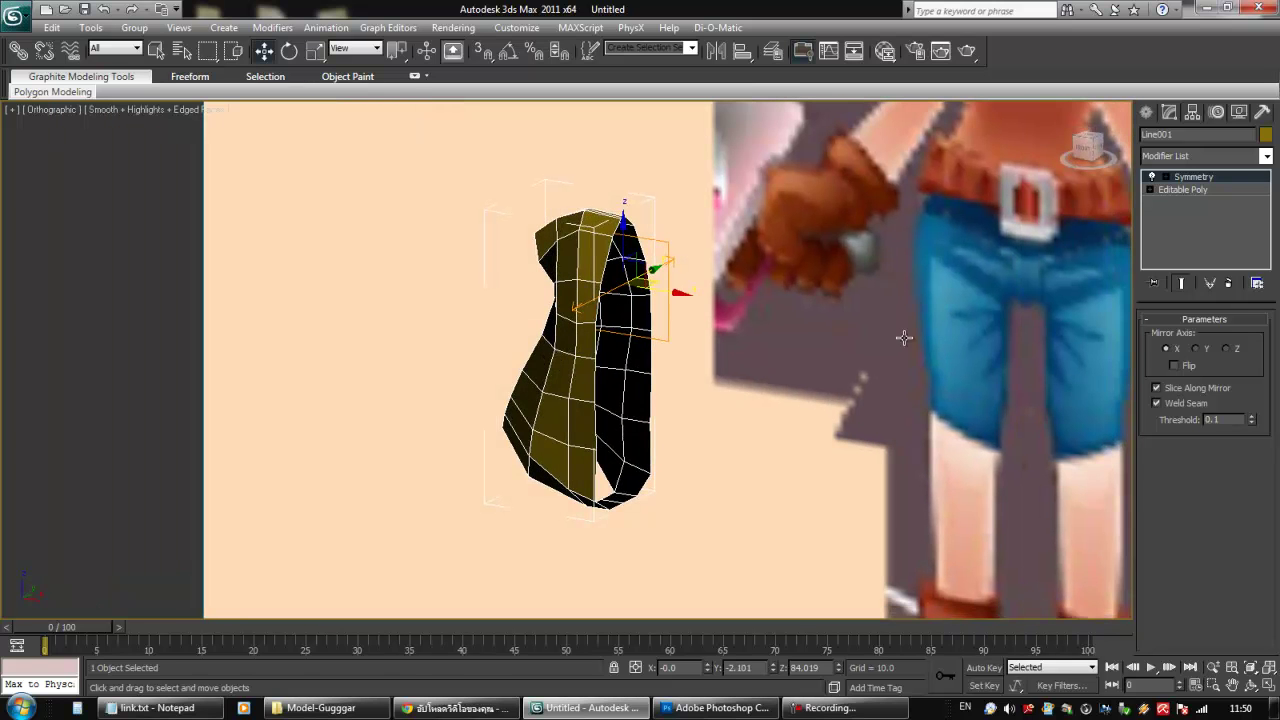
left_click(1196, 348)
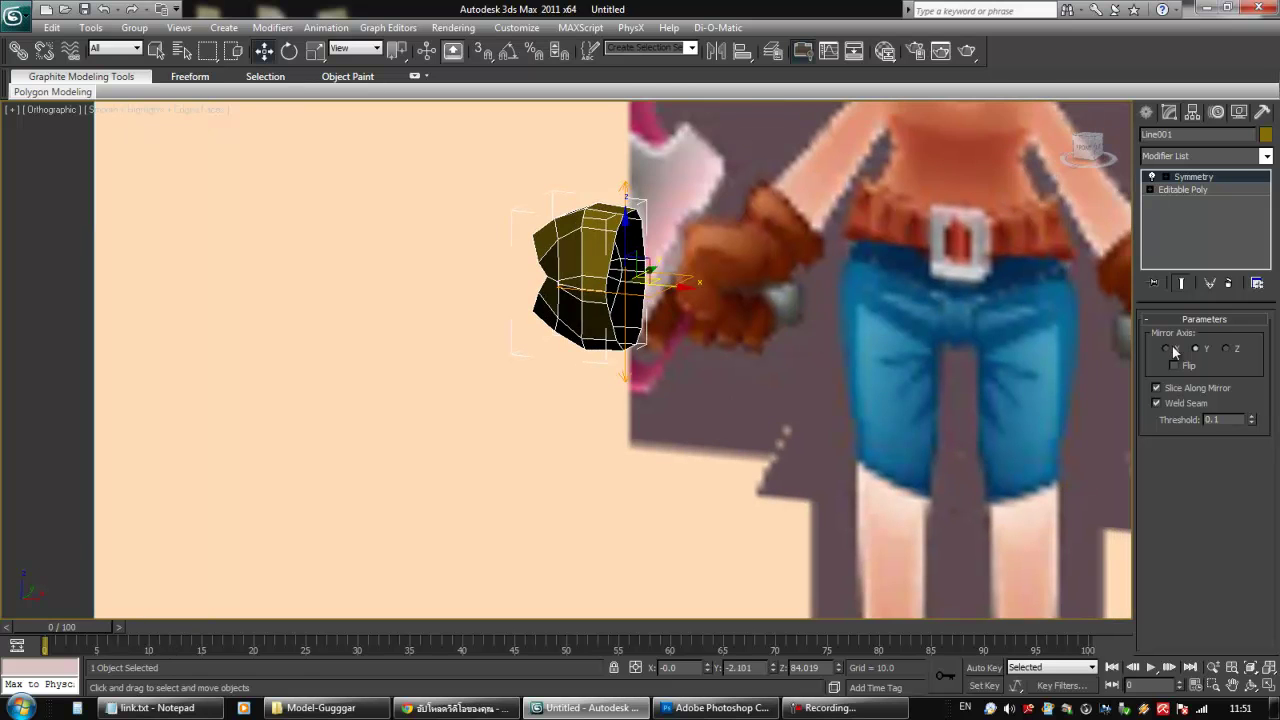
left_click(1226, 350)
middle_click_drag(886, 378, 939, 358, "alt")
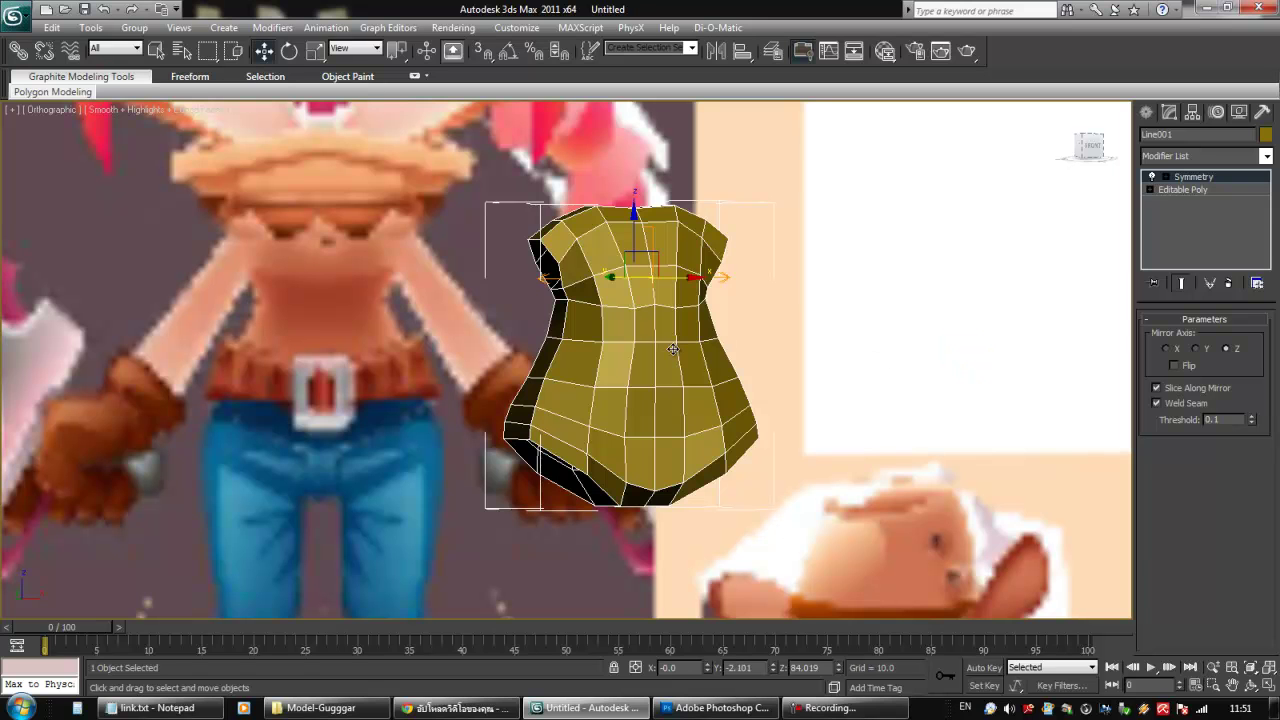
Switch between the Editable Poly and Symmetry levels of the modifier stack to compare the half mesh with the mirrored torso.
left_click(1165, 190)
left_click(1151, 189)
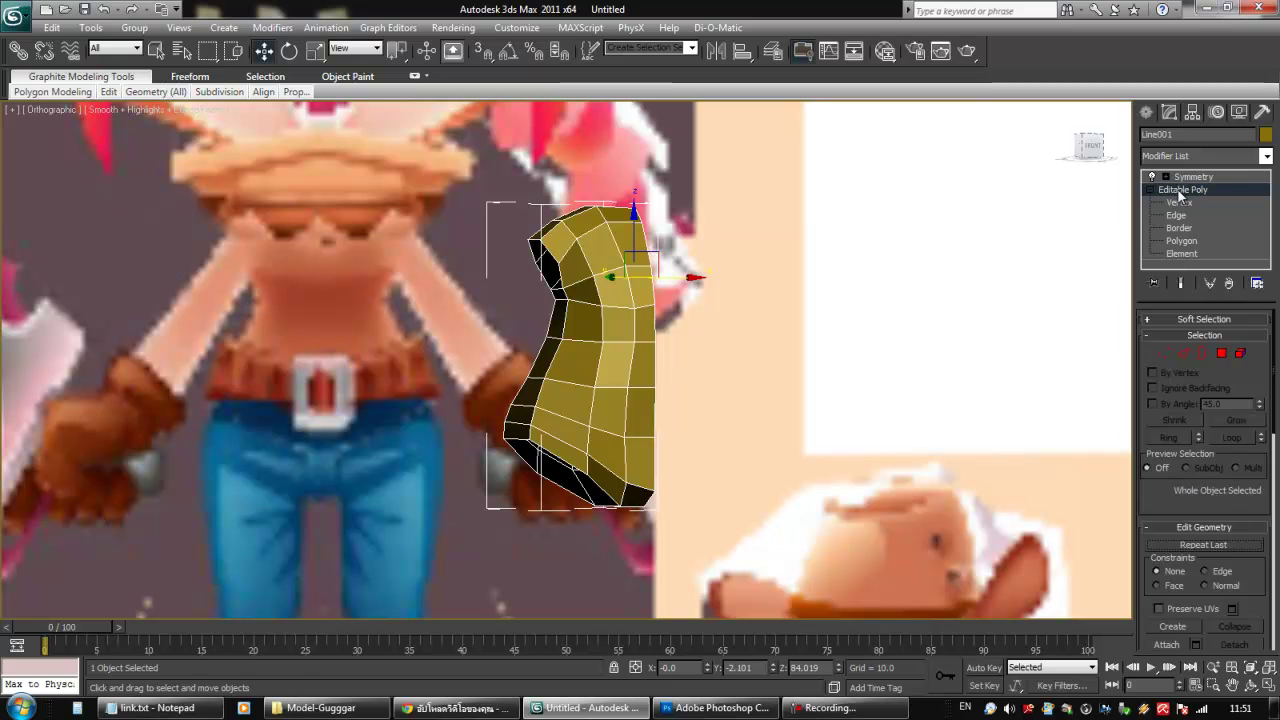
left_click(1152, 190)
left_click(1185, 178)
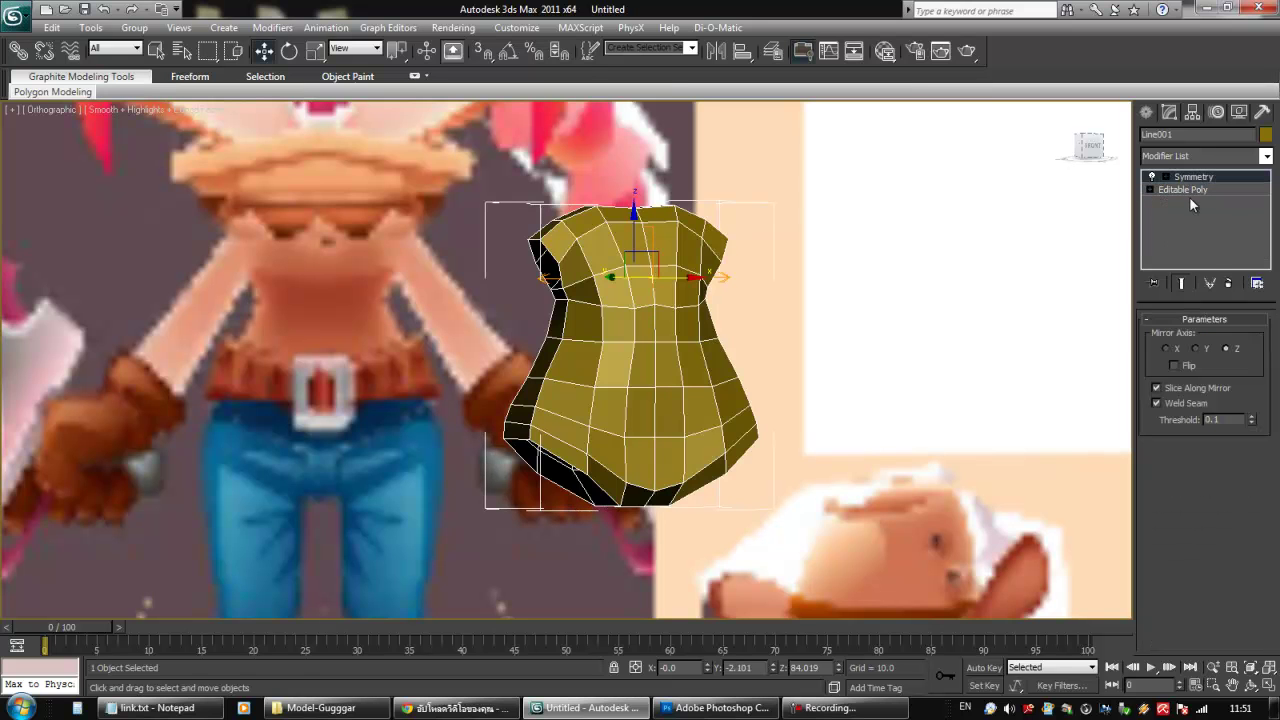
middle_click_drag(764, 320, 743, 341, "alt")
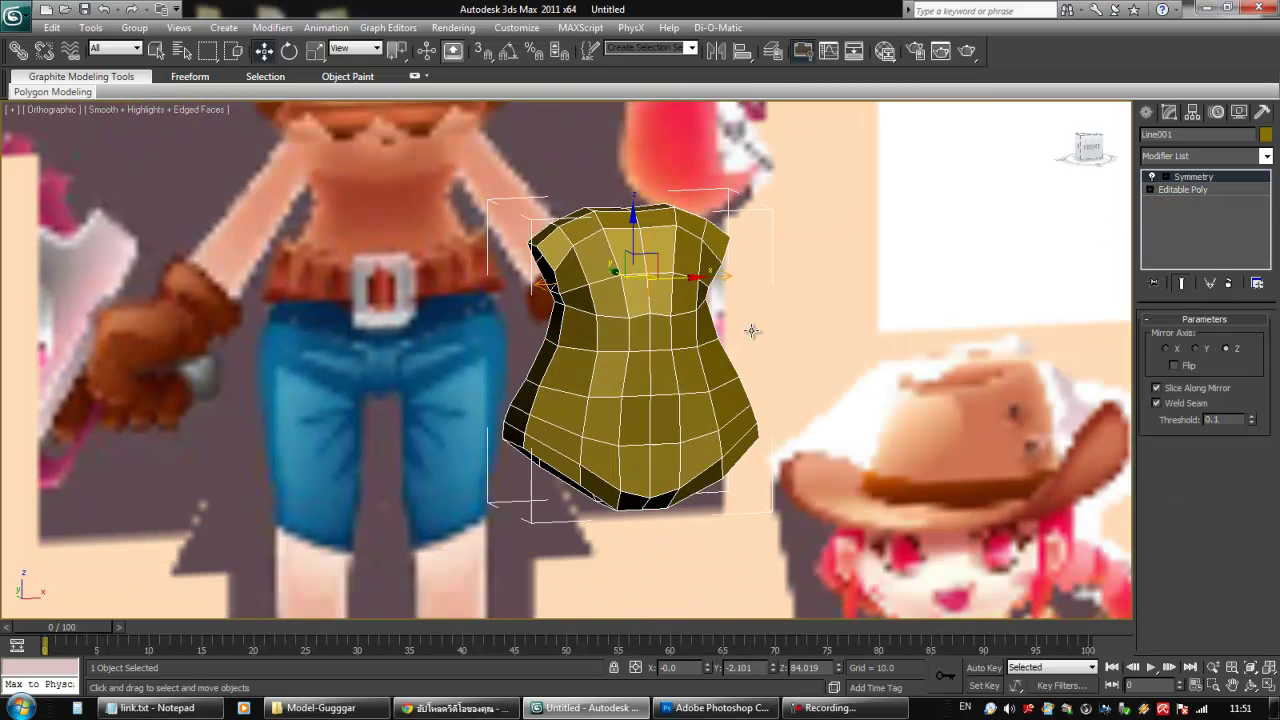
left_click(1176, 190)
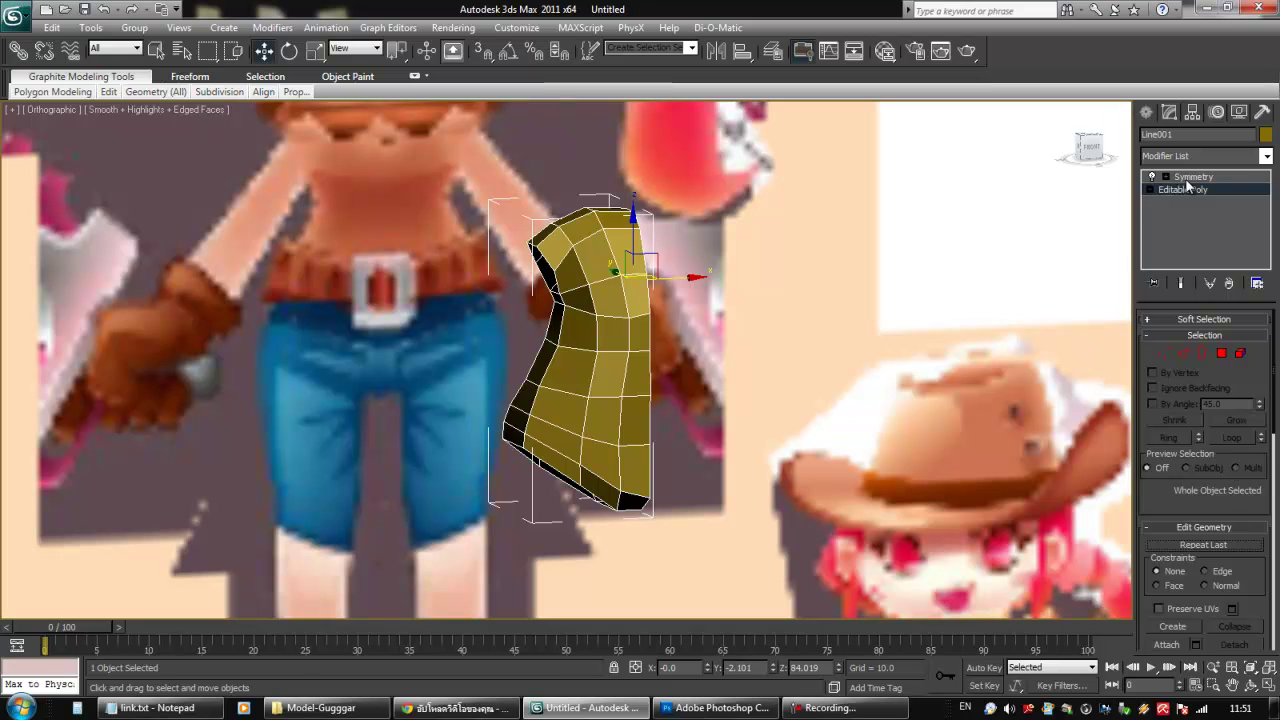
middle_click_drag(906, 324, 790, 356, "alt")
Turn on Show End Result at the Editable Poly level and enter Vertex mode with the mirrored torso displayed.
left_click(1150, 190)
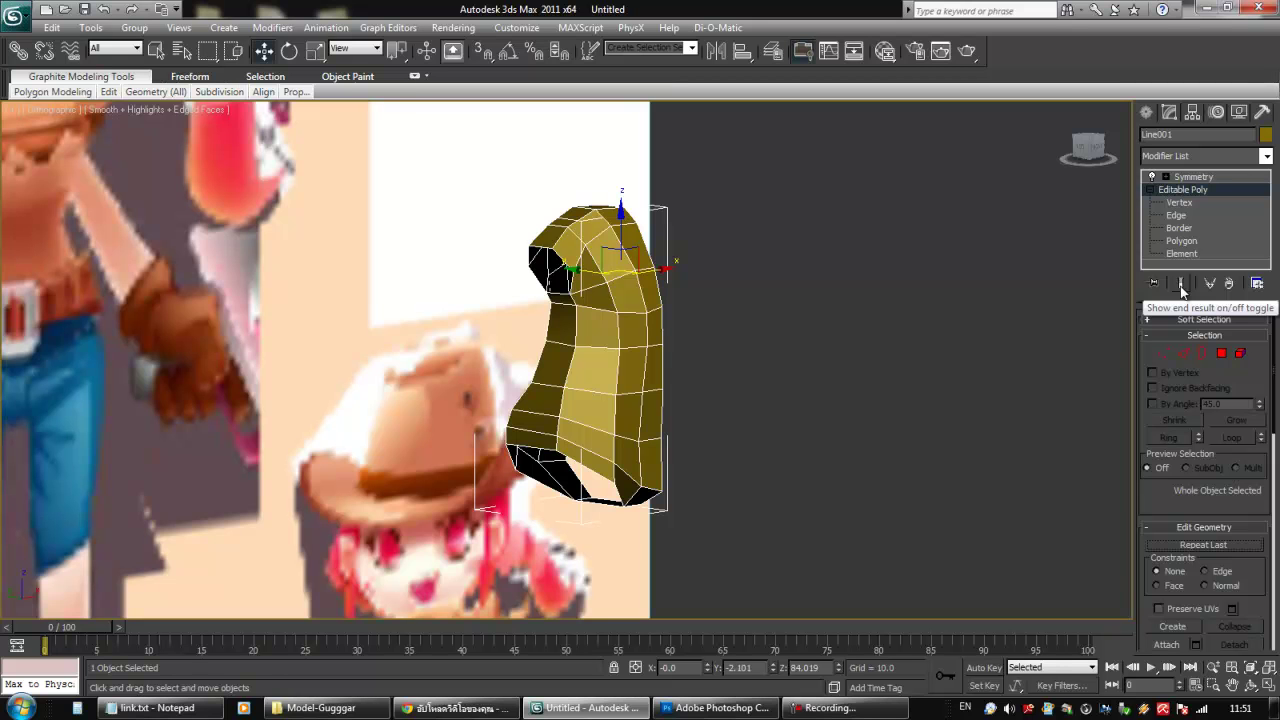
left_click(1182, 284)
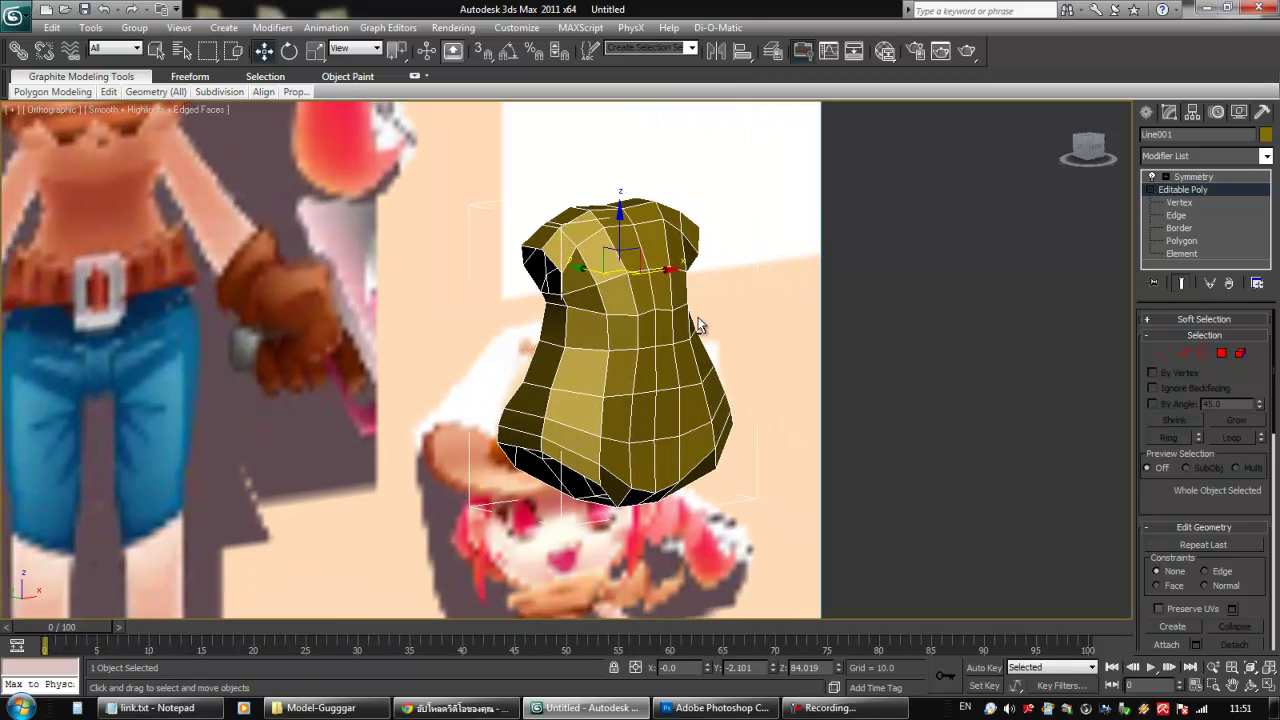
left_click(1178, 203)
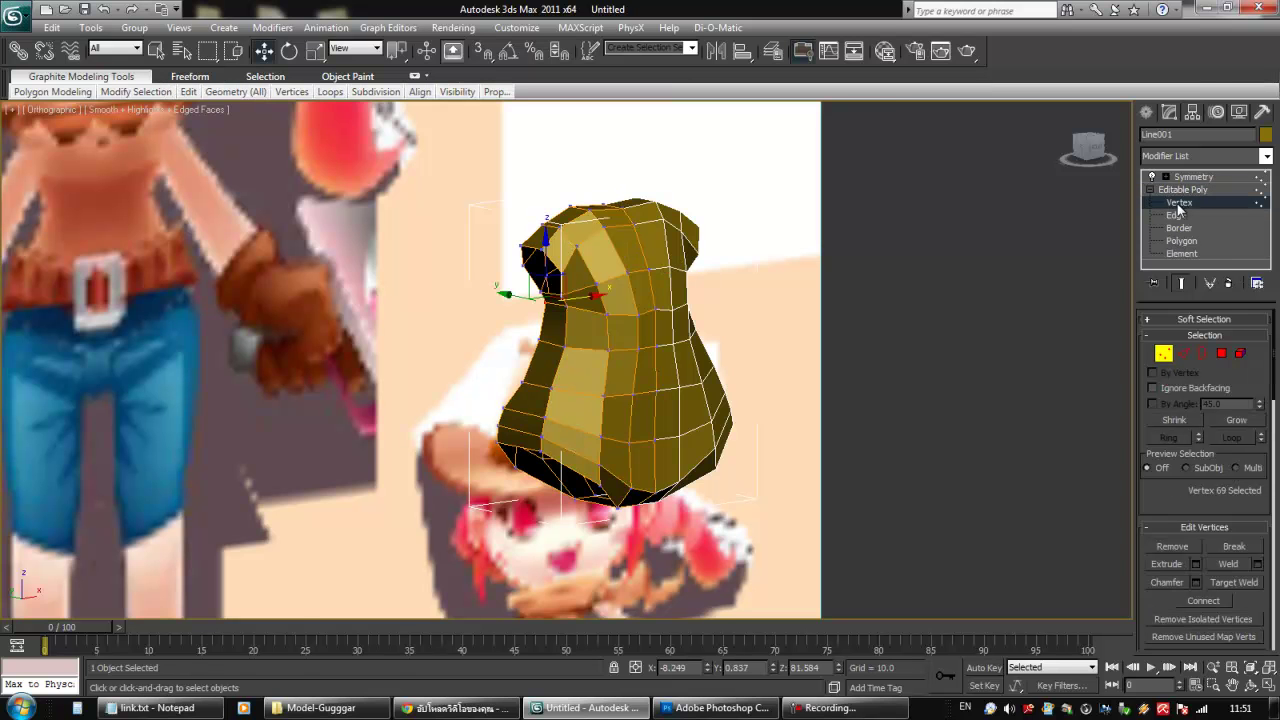
middle_click_drag(755, 338, 760, 326, "alt")
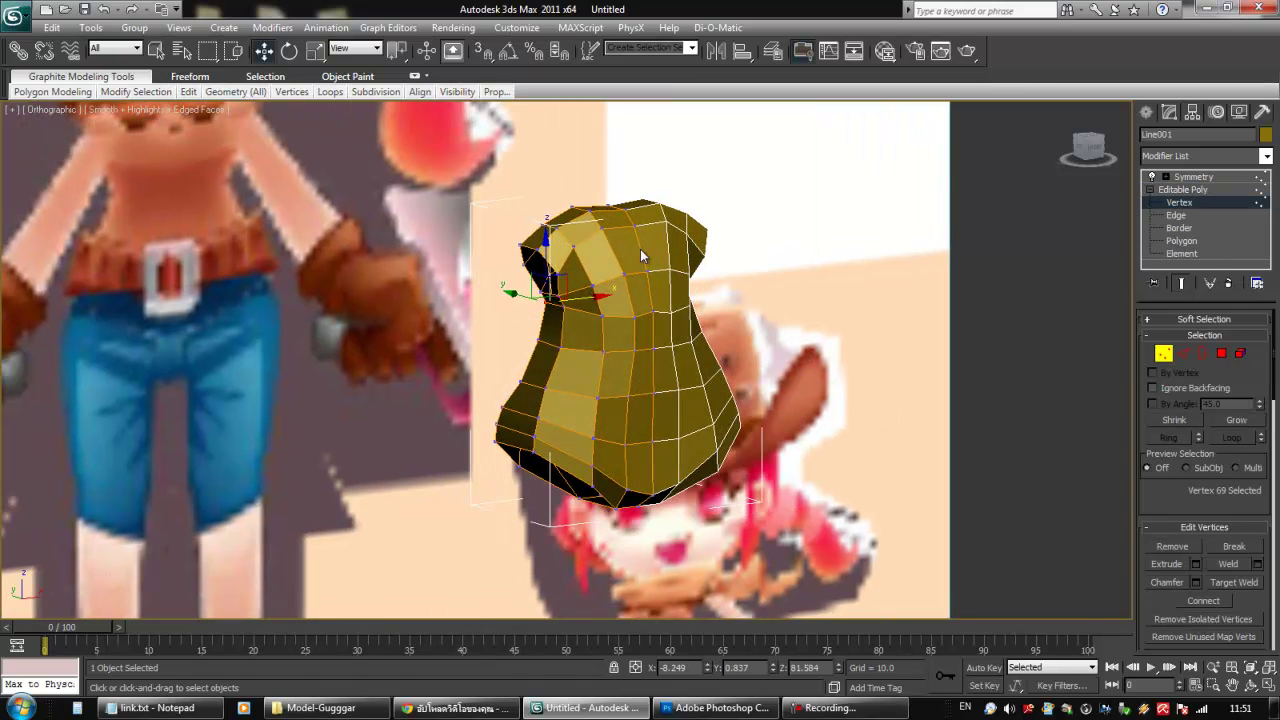
key("f")
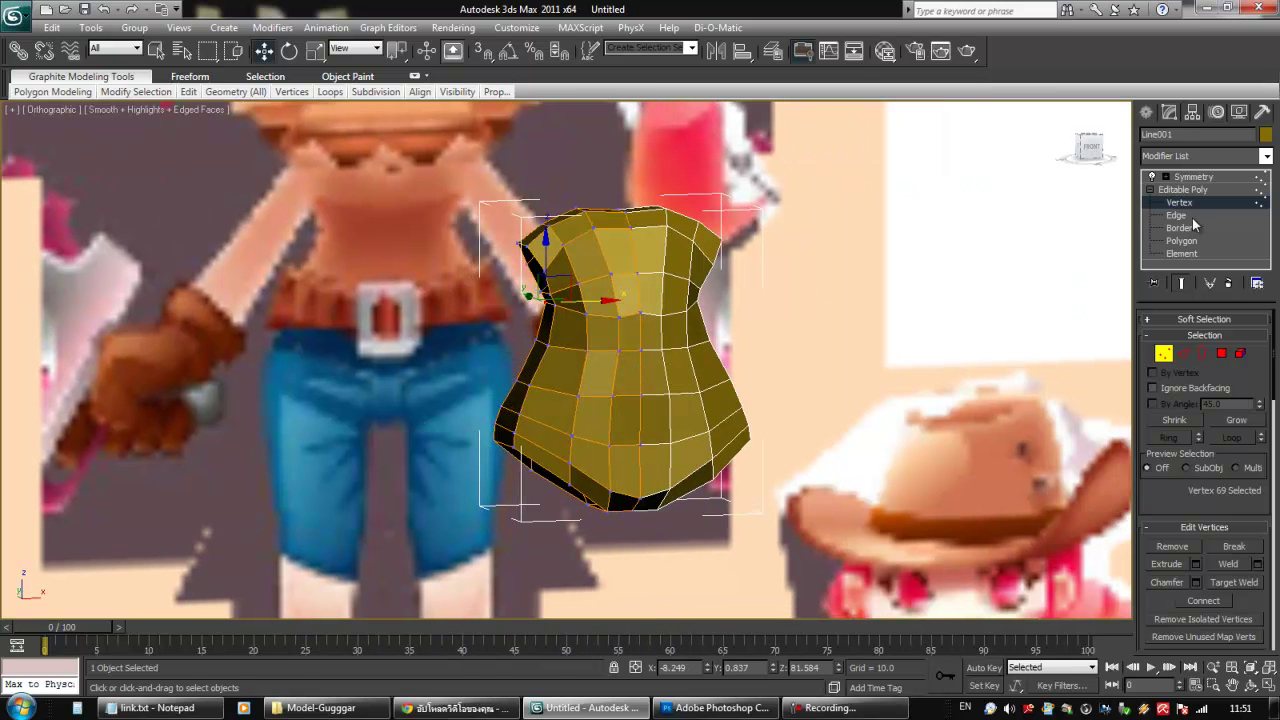
Return to the Symmetry level and add a MeshSmooth modifier from the Subdivision Surfaces set above it.
left_click(1195, 177)
left_click(1151, 190)
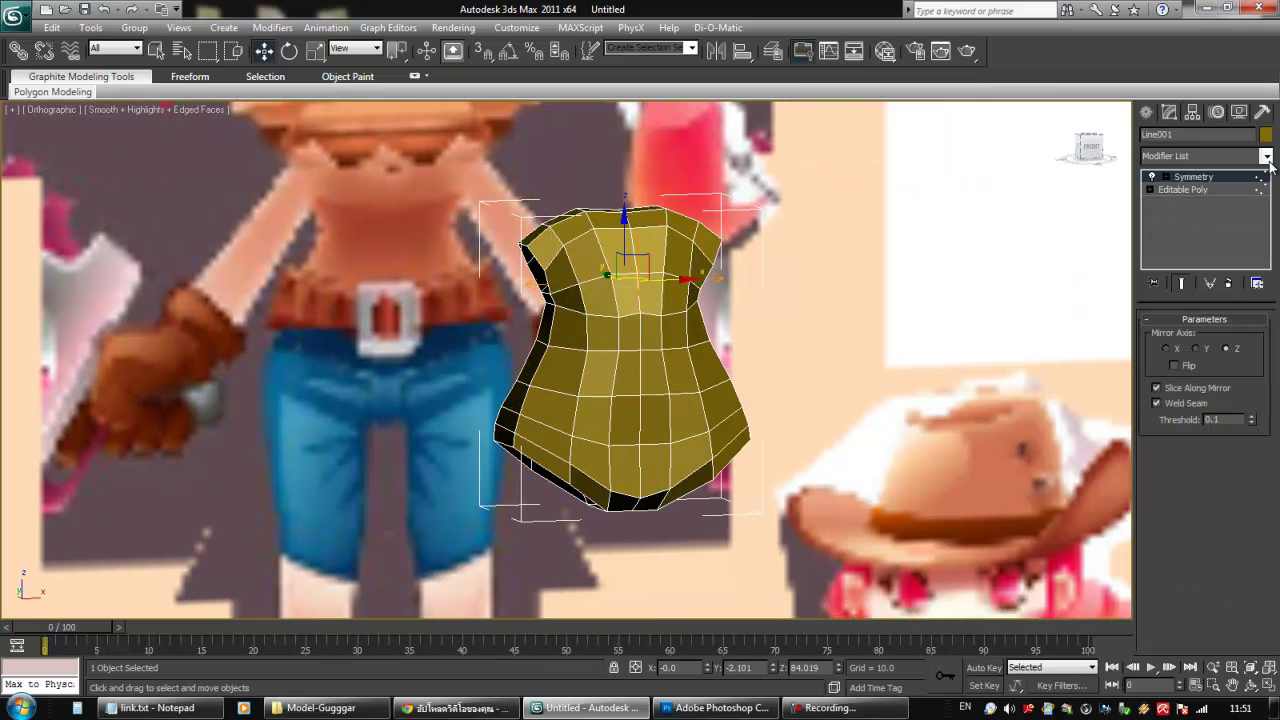
left_click(1265, 157)
left_click(1209, 146)
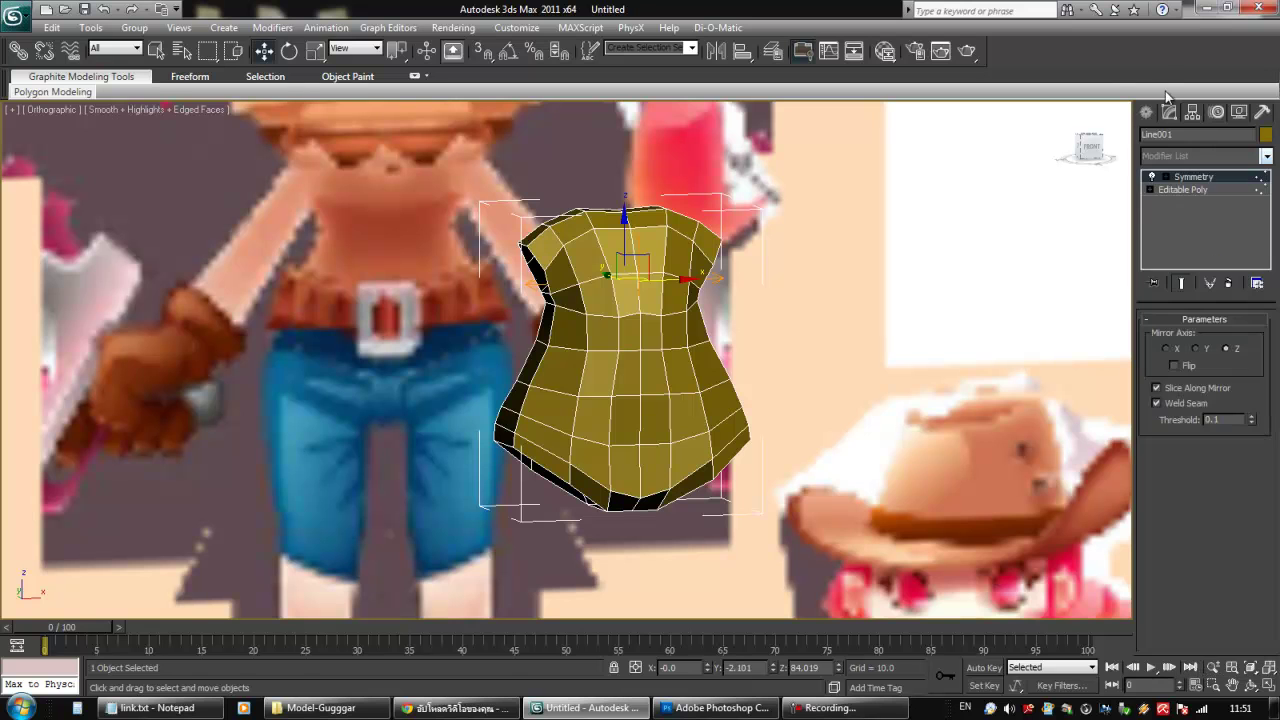
left_click(1191, 190)
left_click(1191, 193)
left_click(1186, 178)
left_click(1266, 157)
left_click_drag(1268, 198, 1268, 345)
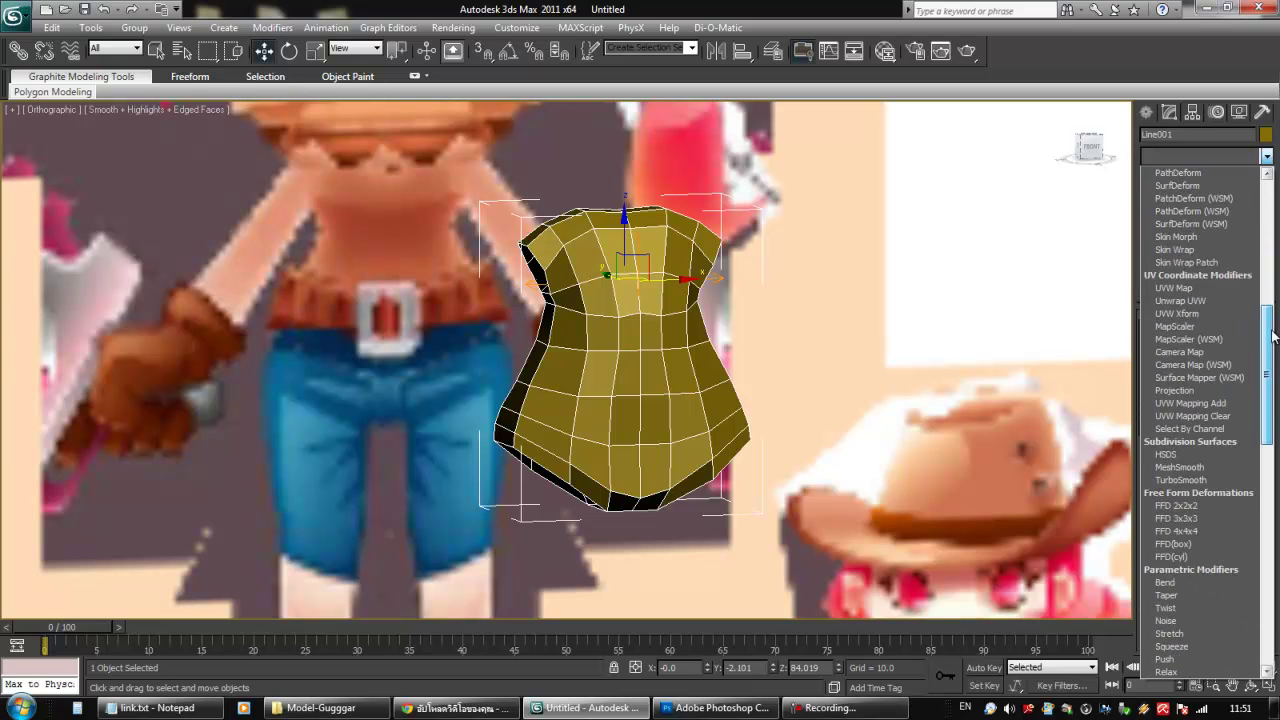
left_click(1220, 458)
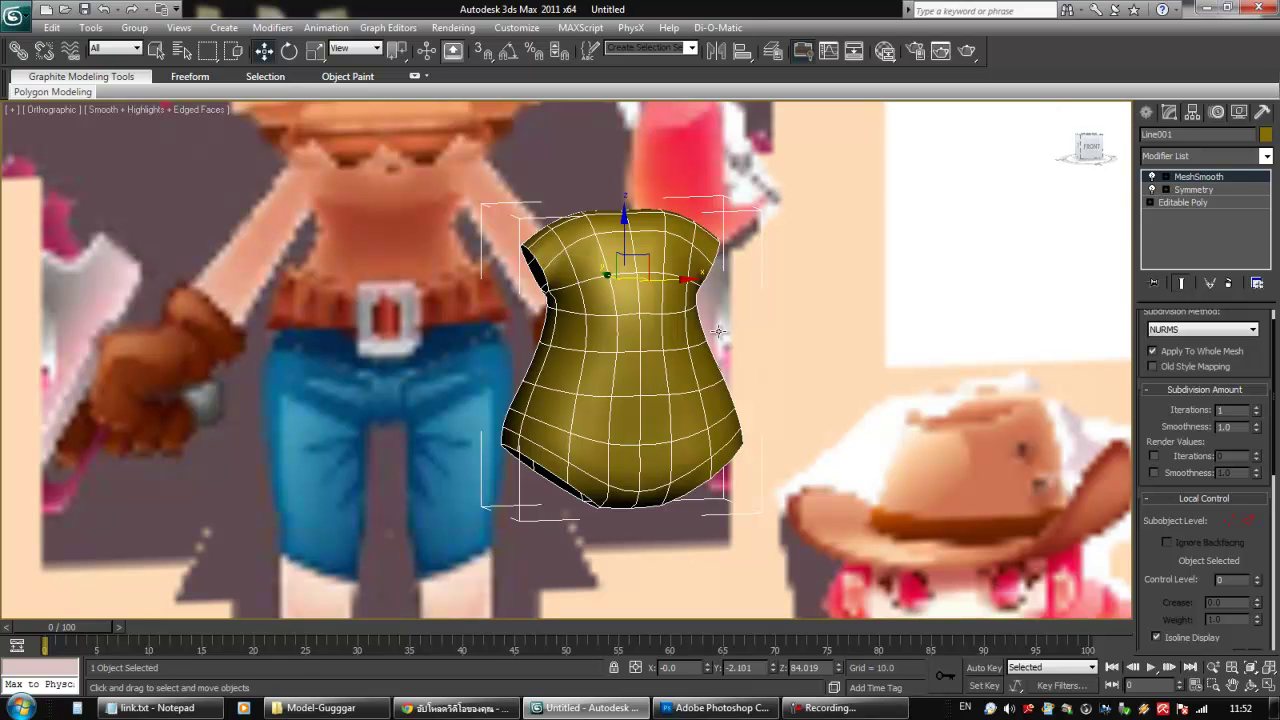
Enter the Editable Poly's Vertex level beneath MeshSmooth and view the smoothed torso from several angles.
left_click(1151, 203)
left_click(1179, 216)
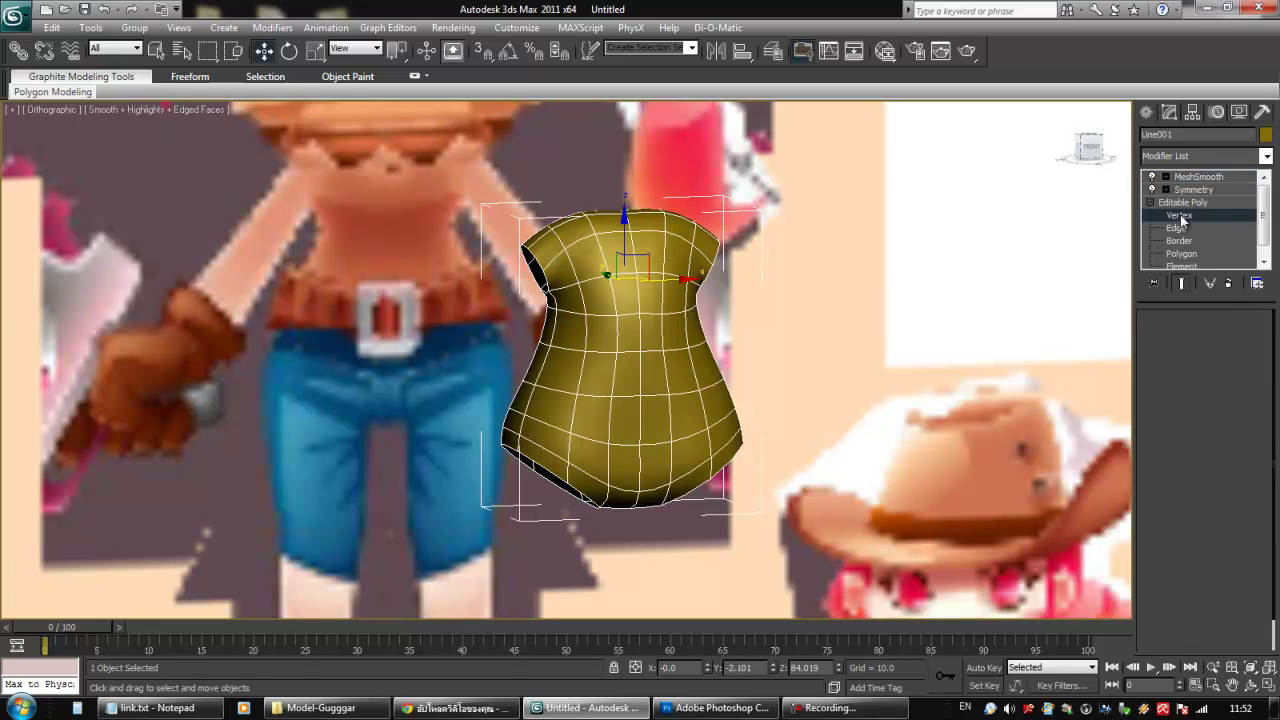
middle_click_drag(701, 397, 634, 410, "alt")
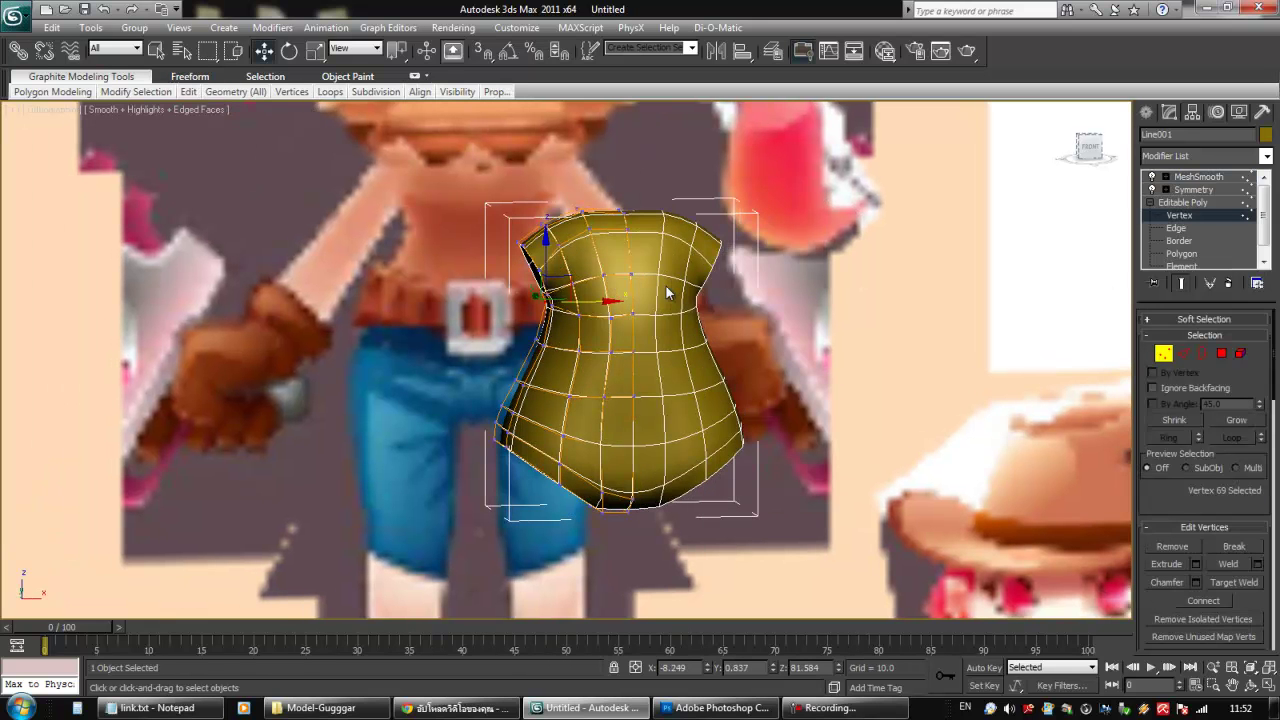
middle_click_drag(765, 338, 668, 353, "alt")
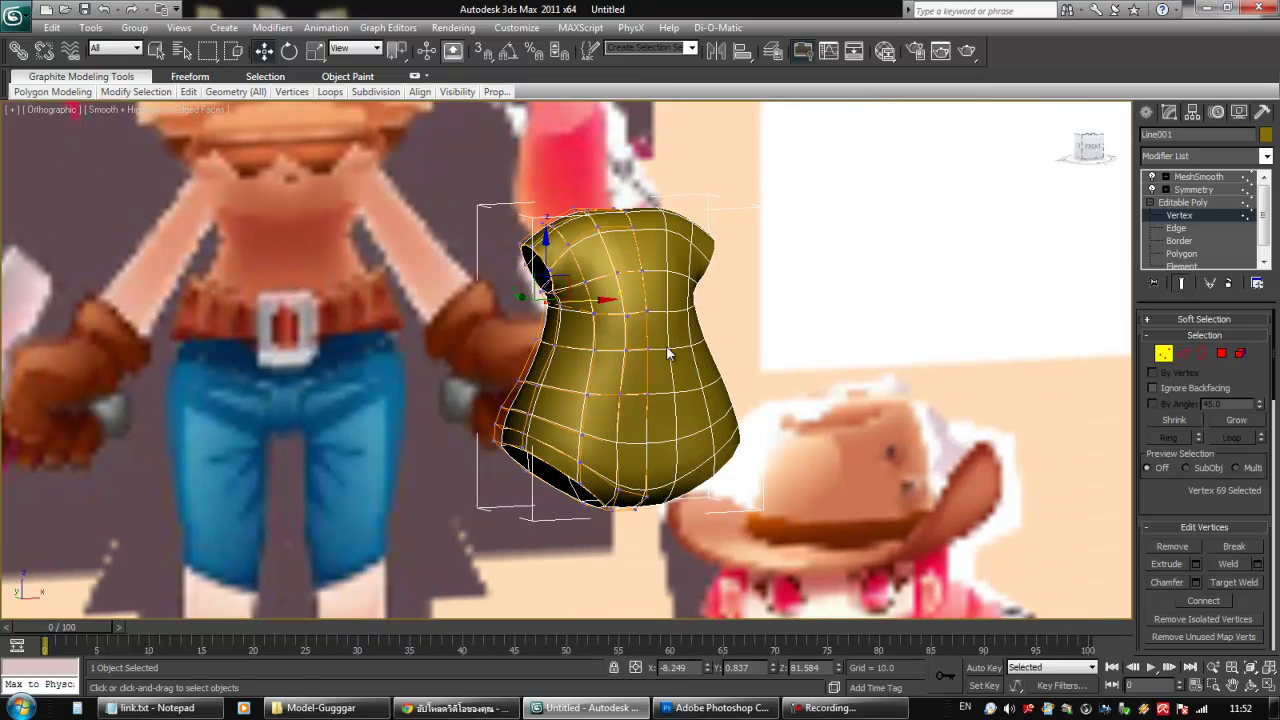
Toggle Show End Result off and back on to compare the half base mesh with the smoothed full torso.
left_click(1181, 284)
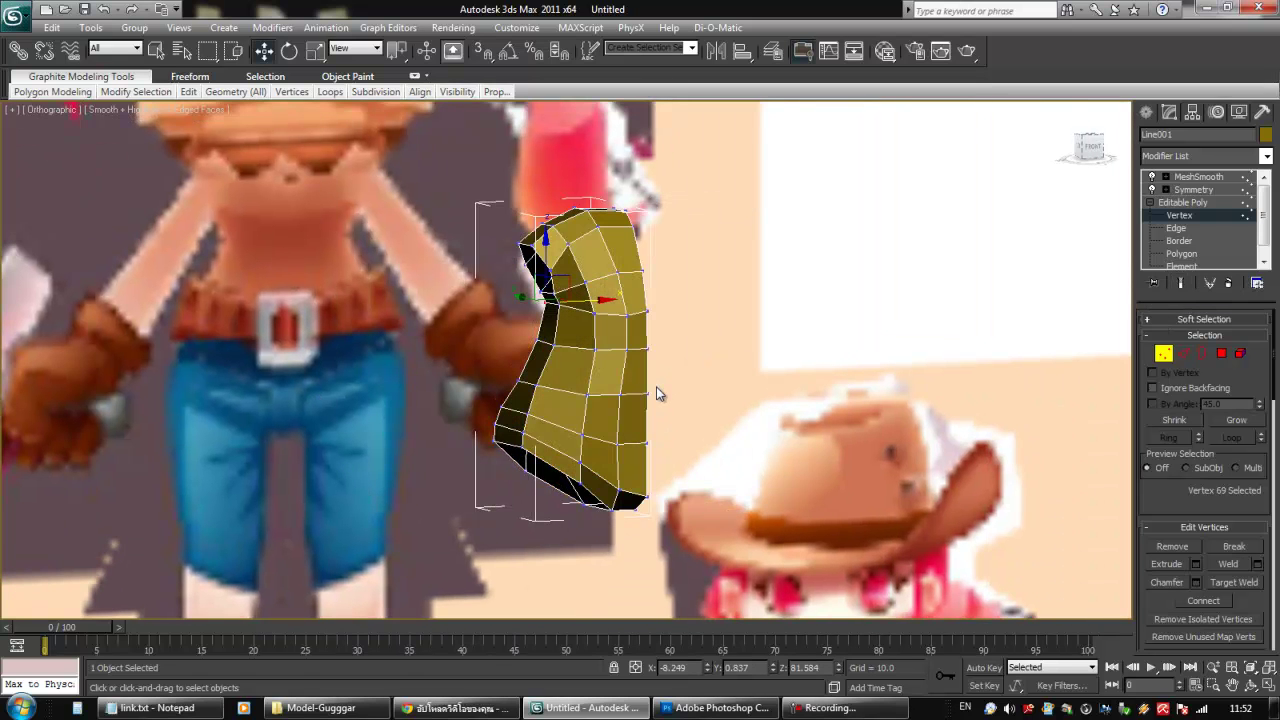
key("alt")
mouse_move(777, 344)
middle_mouse_down("alt")
mouse_move(697, 325)
mouse_move(779, 335)
mouse_move(764, 341)
middle_mouse_up("alt")
middle_click_drag(896, 357, 817, 363, "alt")
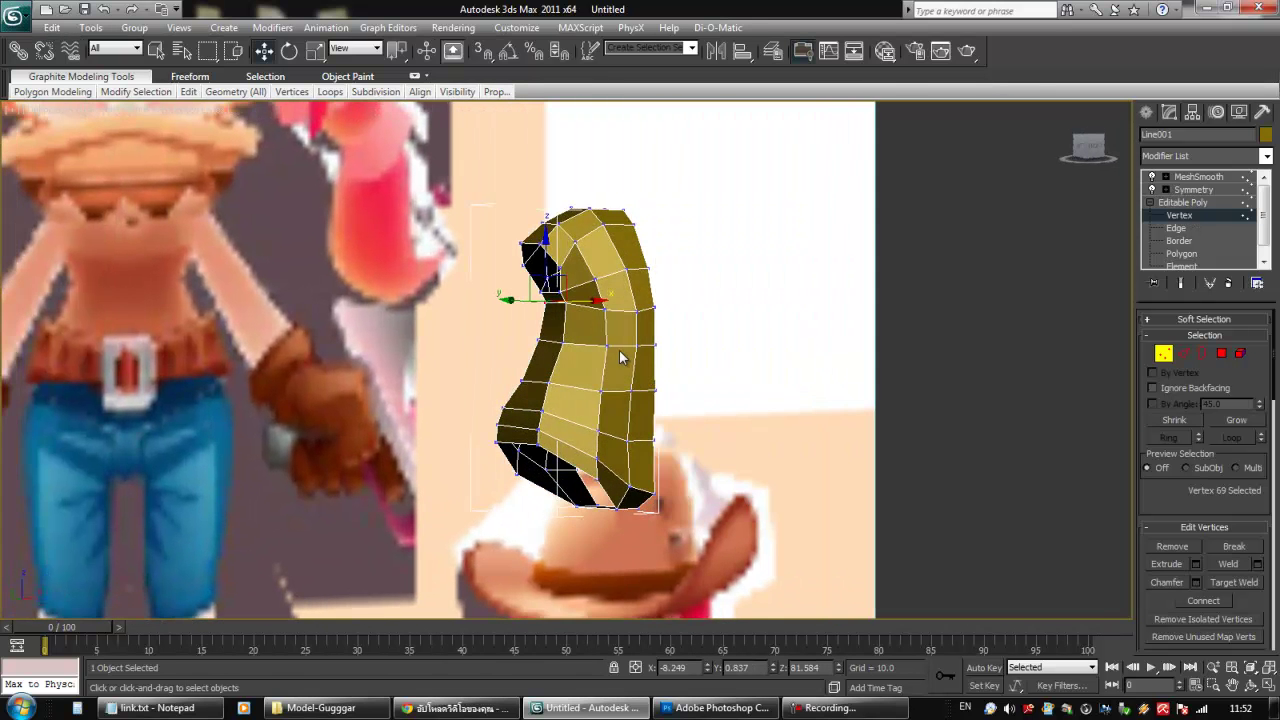
left_click(1180, 283)
middle_click_drag(729, 386, 620, 400, "alt")
Switch the Editable Poly to Border level and turn off Show End Result so only the half base mesh is displayed.
left_click(1195, 256)
middle_click_drag(837, 300, 918, 329, "alt")
scroll(960, 326, "up", 3)
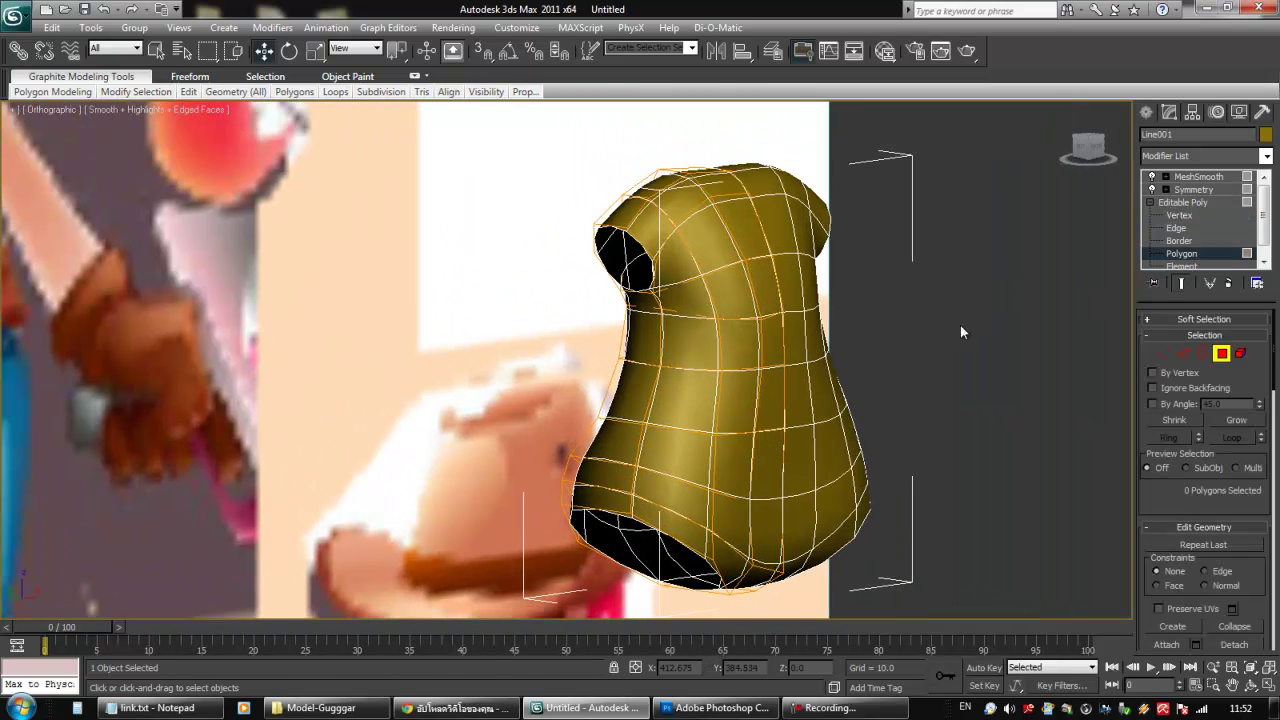
left_click(1182, 241)
middle_click_drag(640, 250, 645, 242, "alt")
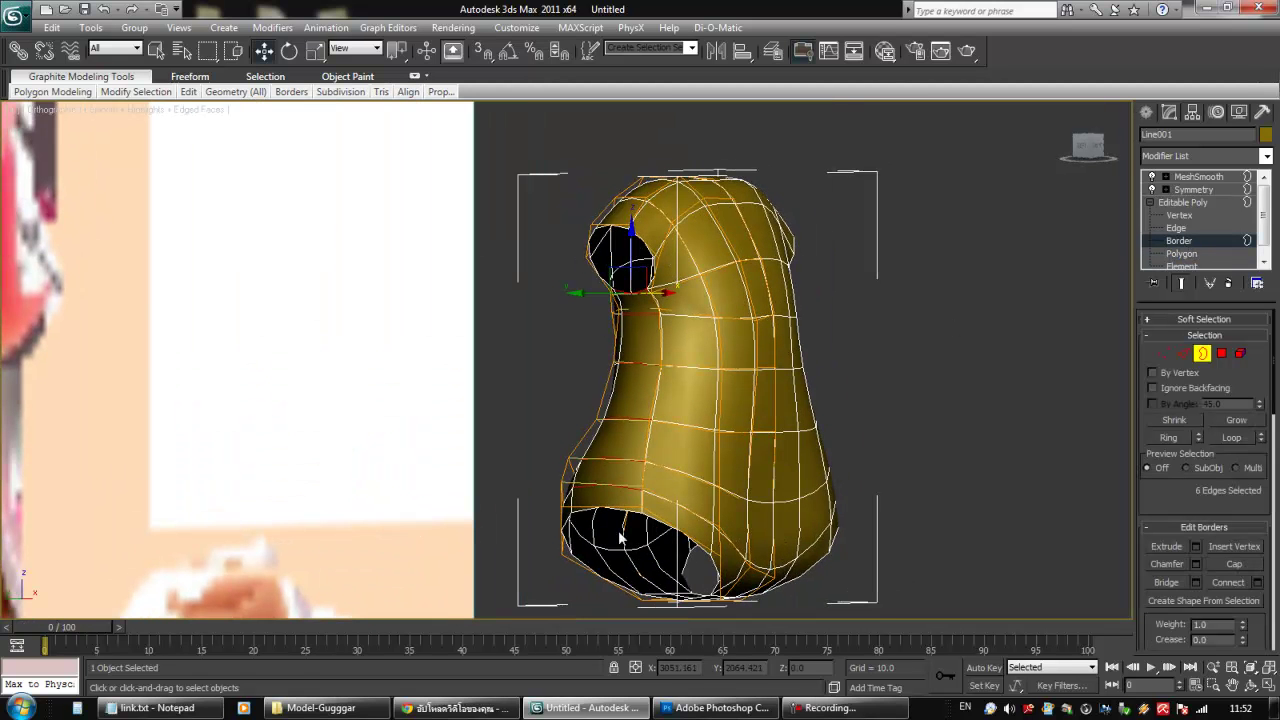
middle_click_drag(656, 519, 620, 370, "alt")
left_click(640, 262)
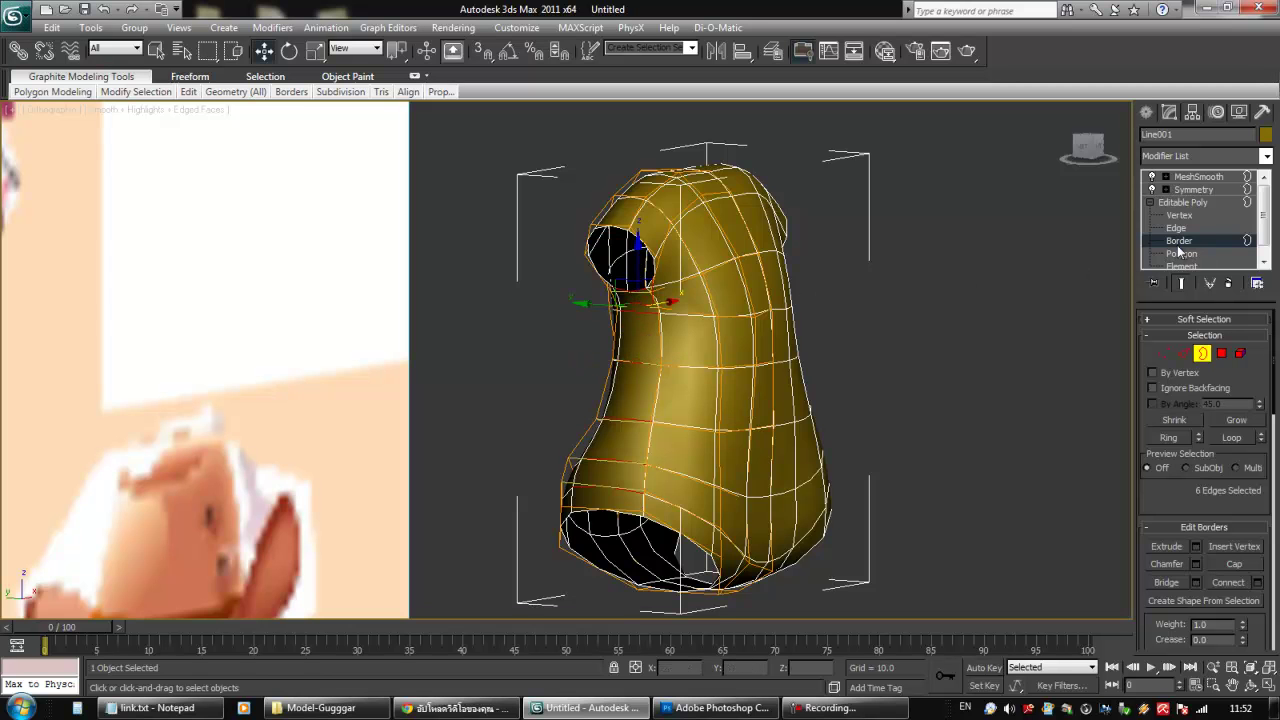
left_click(1181, 283)
middle_click_drag(738, 333, 725, 333, "alt")
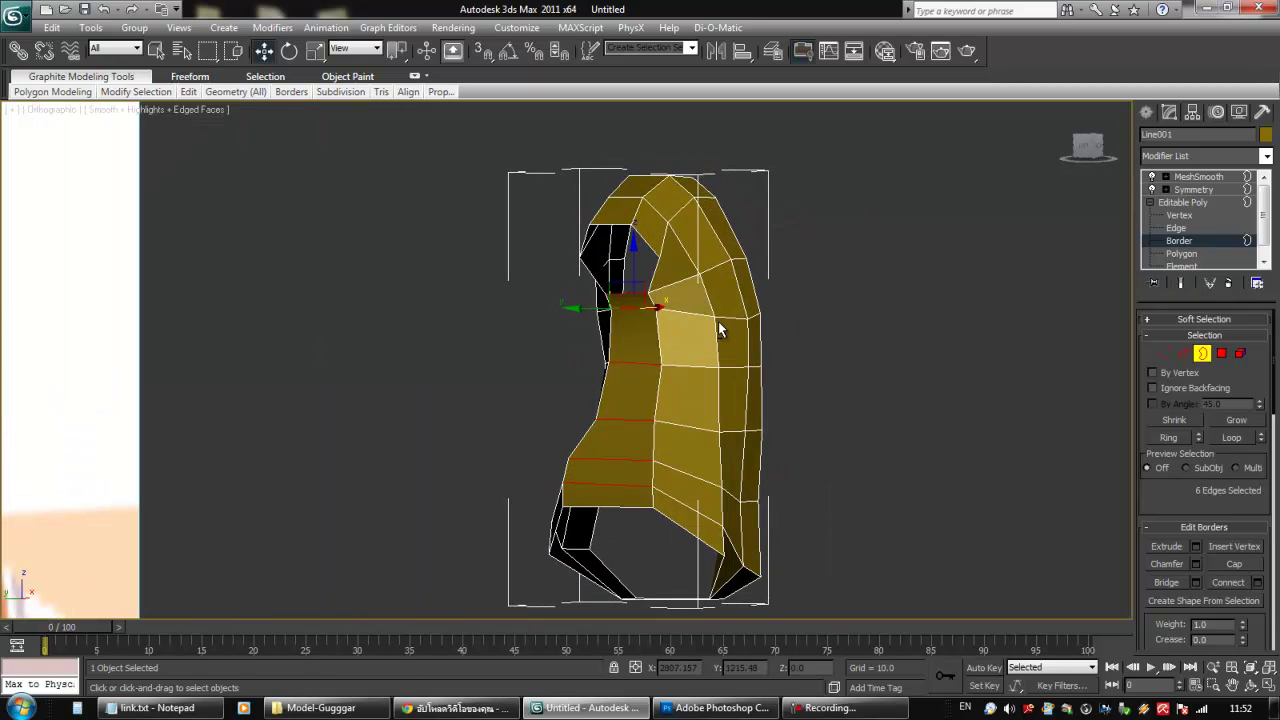
Select the arm opening, leg opening and centre seam borders in turn to examine the half torso's open edges.
left_click(651, 253)
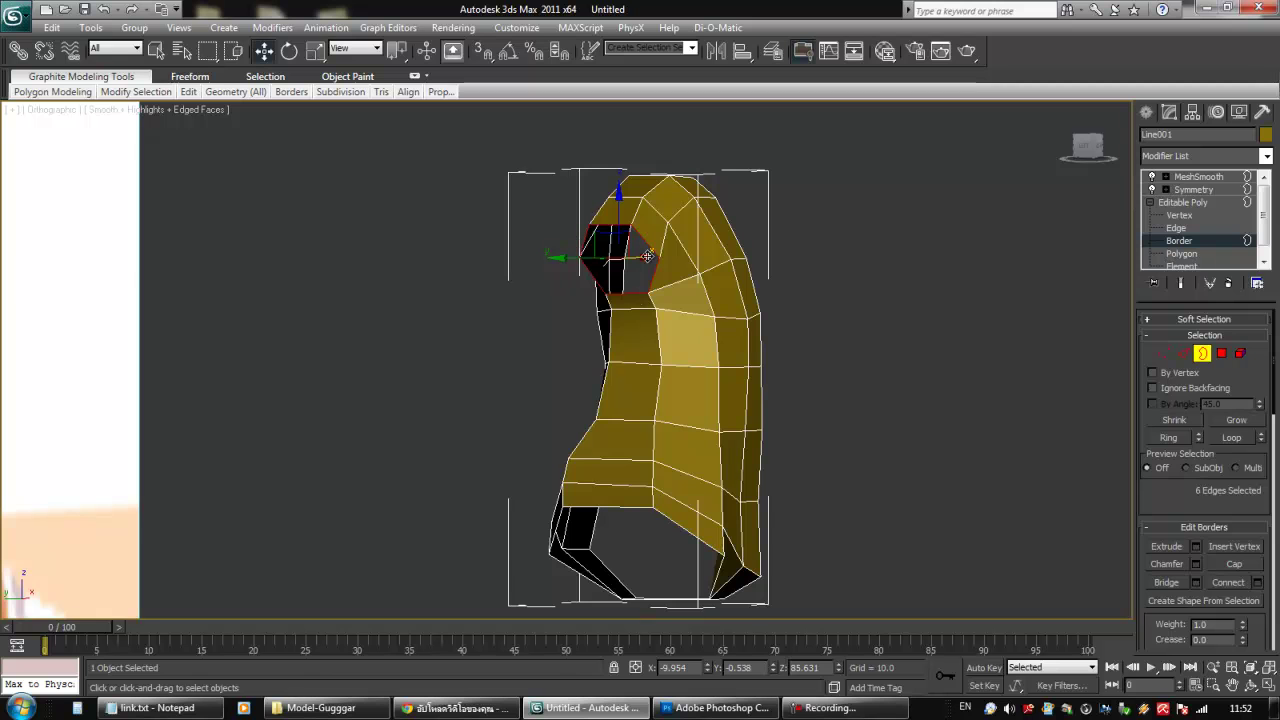
middle_click_drag(658, 293, 673, 345, "alt")
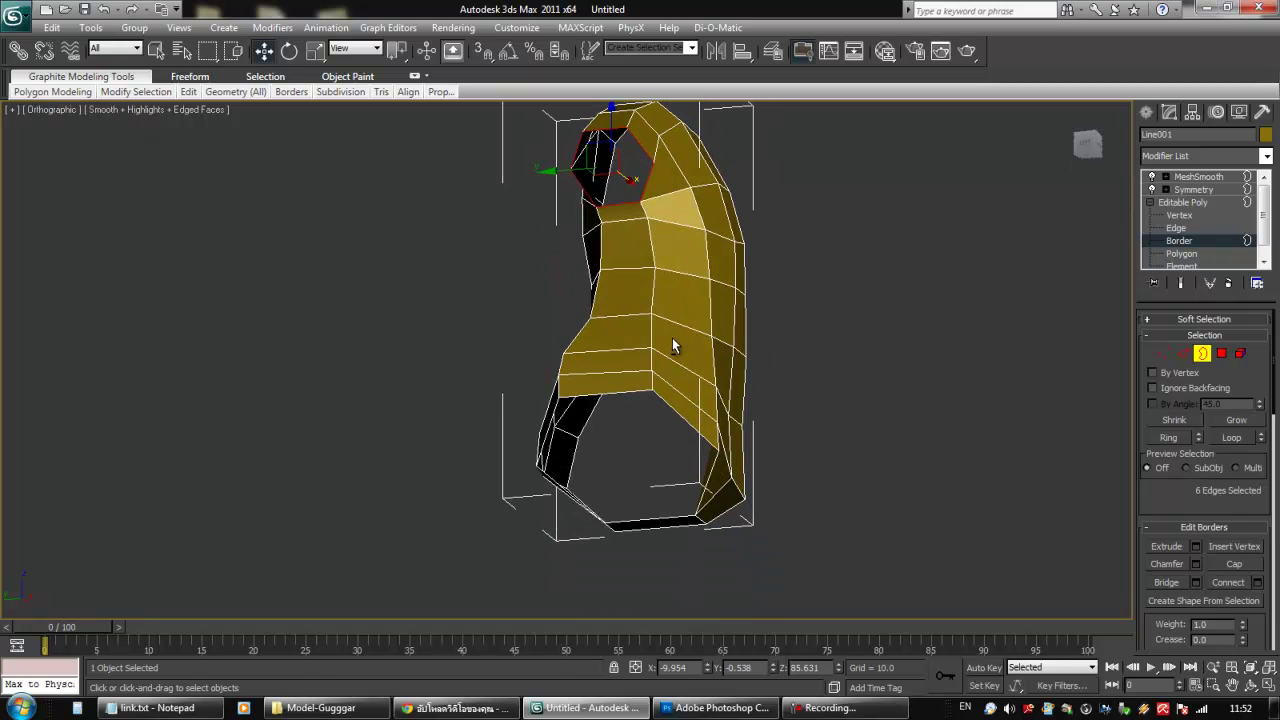
left_click(666, 406)
middle_click_drag(666, 408, 702, 430, "alt")
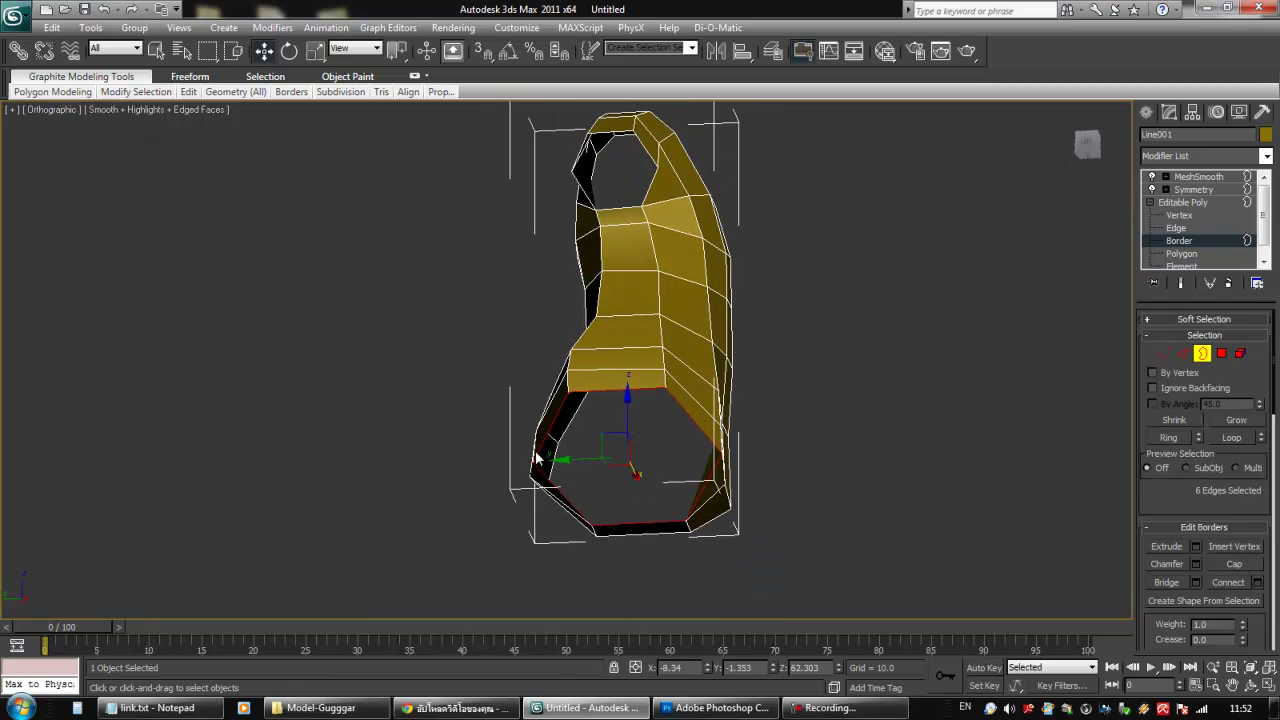
middle_click_drag(659, 384, 636, 406, "alt")
left_click(636, 284)
middle_click_drag(718, 307, 537, 318, "alt")
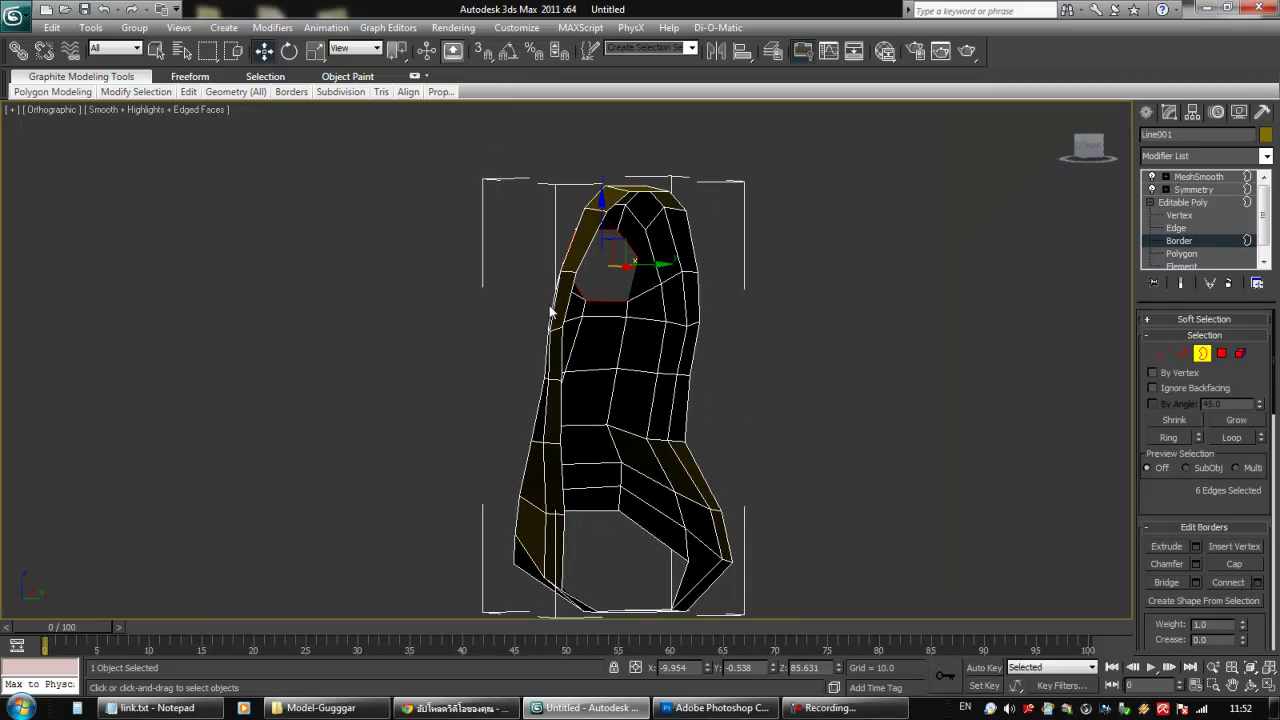
left_click(584, 257)
middle_click_drag(619, 353, 655, 287, "alt")
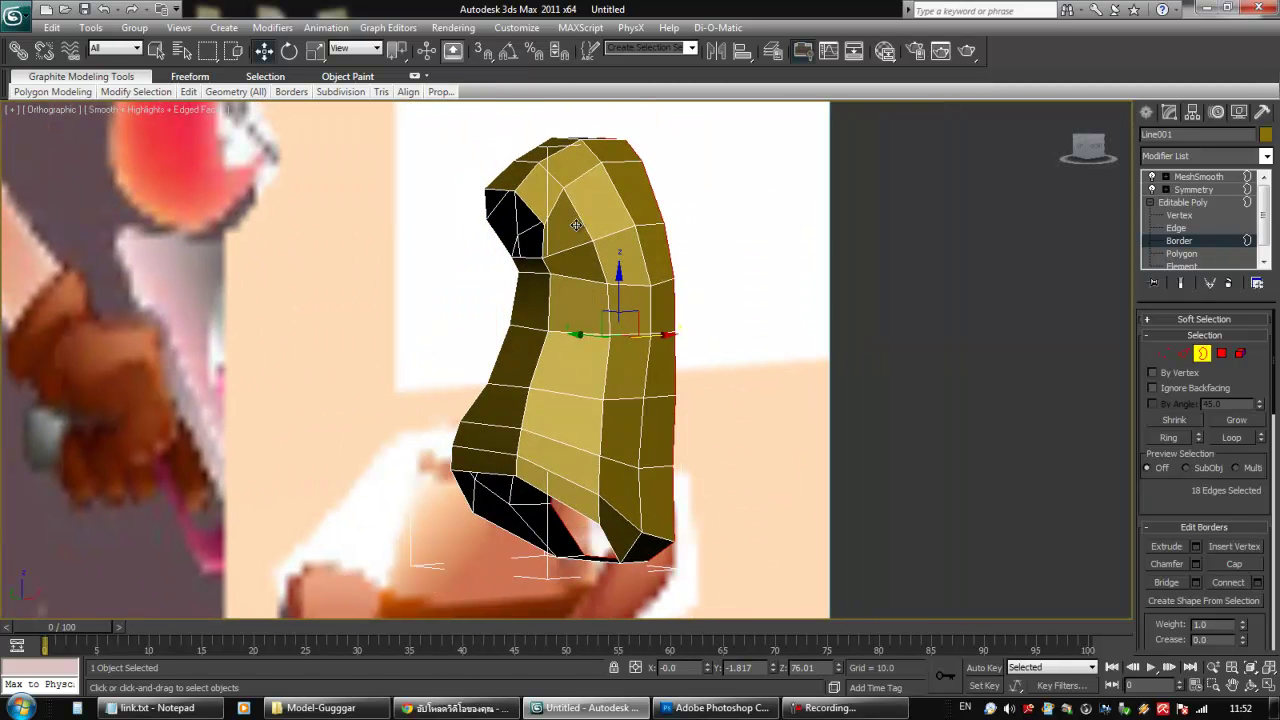
Select the arm and leg opening borders together and cap them.
left_click(540, 213)
middle_click_drag(540, 213, 594, 304, "alt")
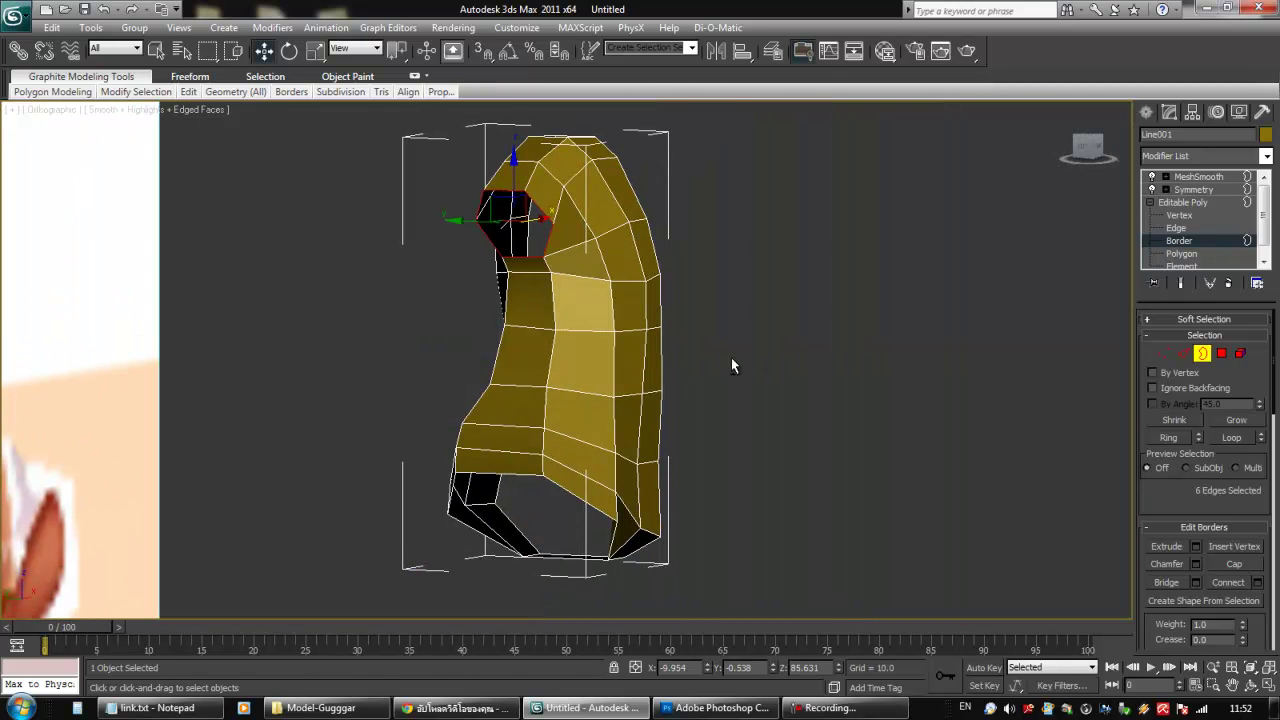
left_click(597, 474, "ctrl")
middle_click_drag(597, 474, 719, 477, "alt")
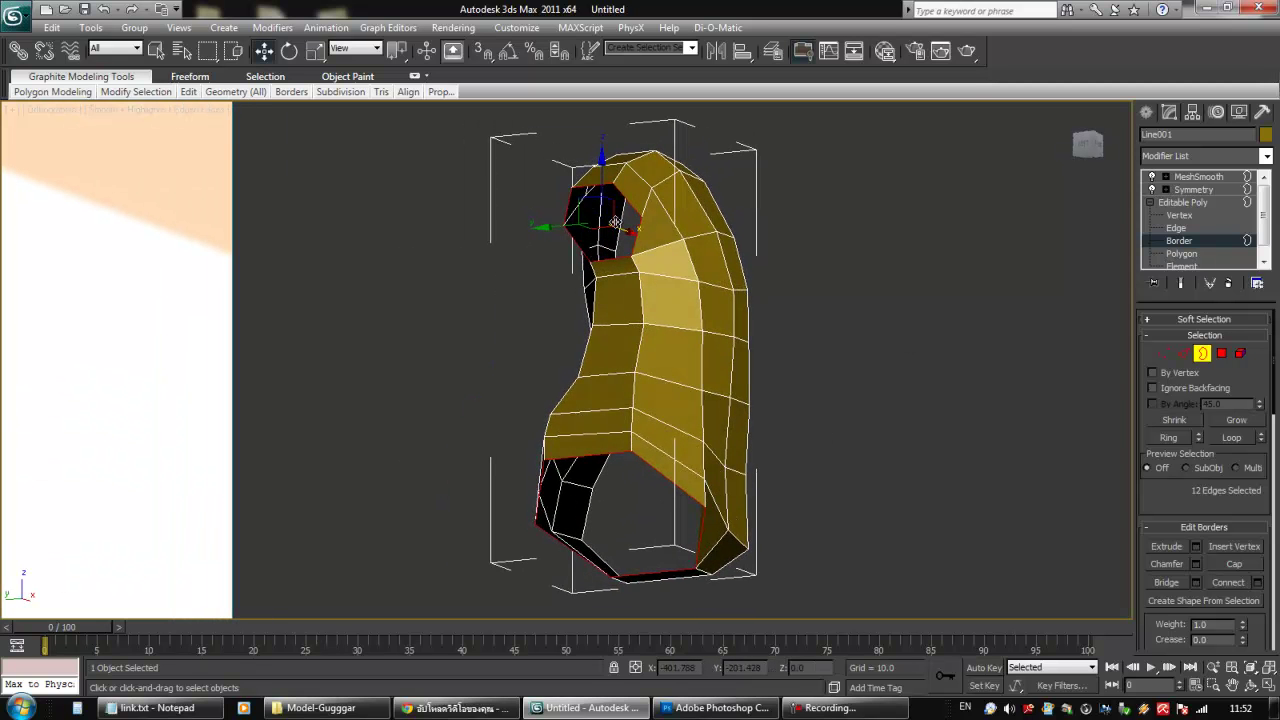
left_click_drag(1183, 506, 1185, 443)
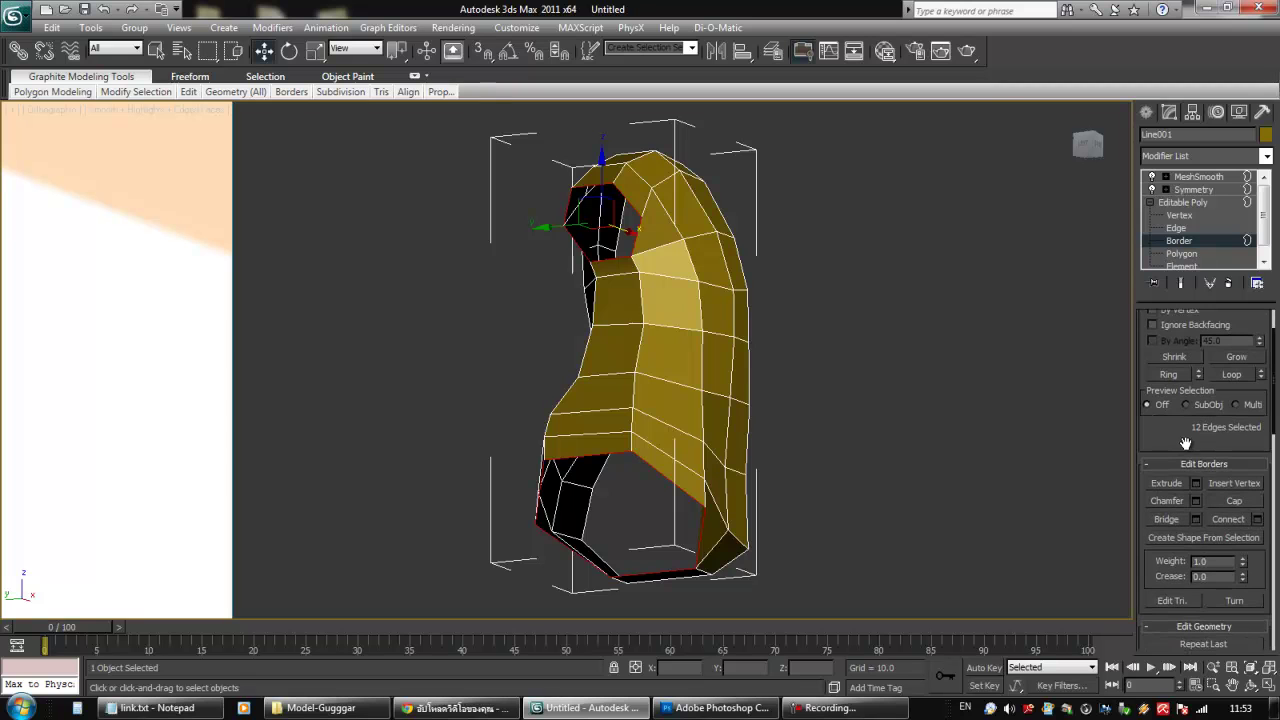
left_click(1226, 506)
middle_click_drag(889, 480, 828, 494, "alt")
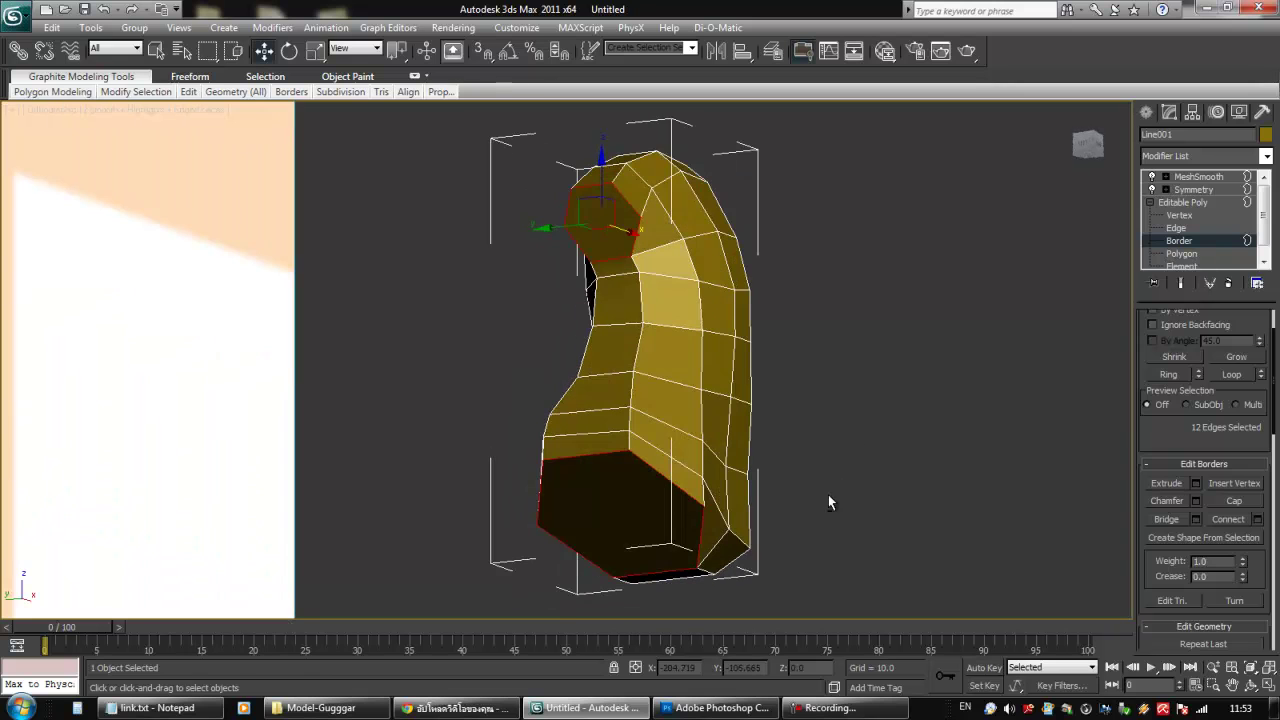
Switch to Polygon level, select the cap polygons over the leg and arm openings, and clear the selection.
left_click(1178, 254)
left_click(661, 509)
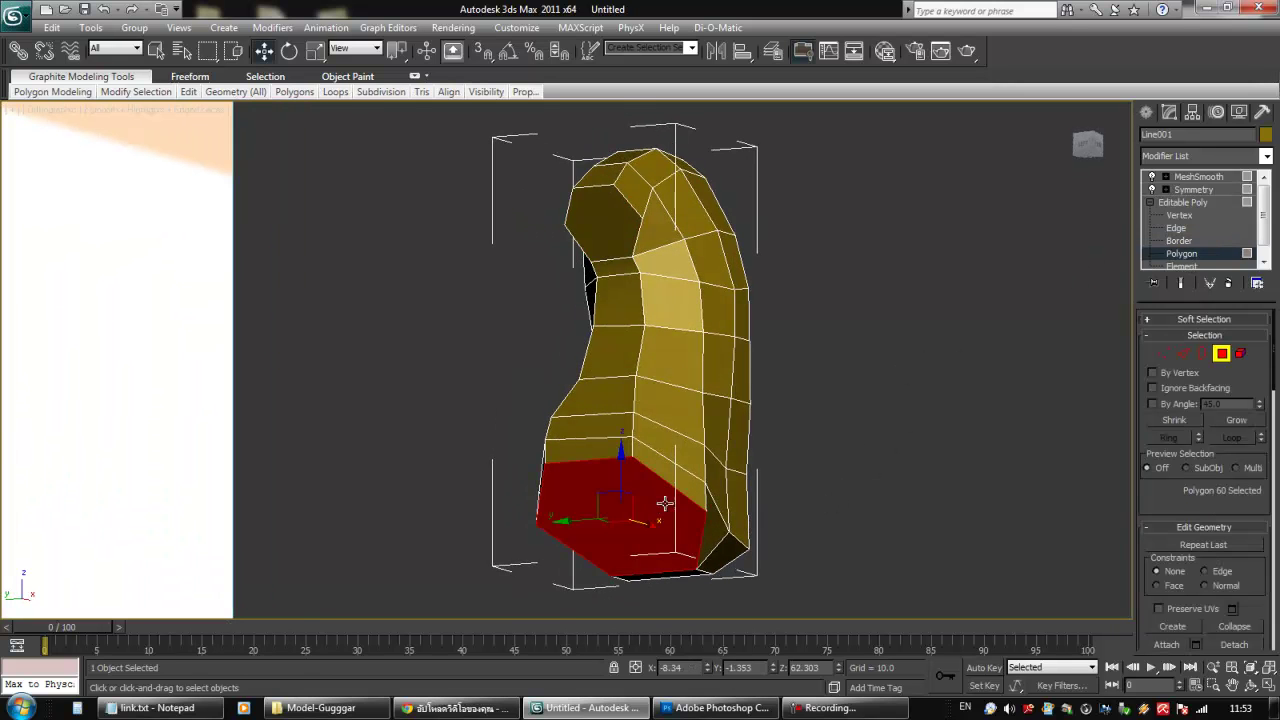
left_click(608, 201, "ctrl")
middle_click_drag(608, 202, 961, 383, "alt")
left_click(961, 391)
Extrude the arm opening's cap polygon outward as the start of the arm and check it against the front reference.
left_click(609, 228)
middle_click_drag(612, 232, 681, 321, "alt")
scroll(691, 326, "down", 4)
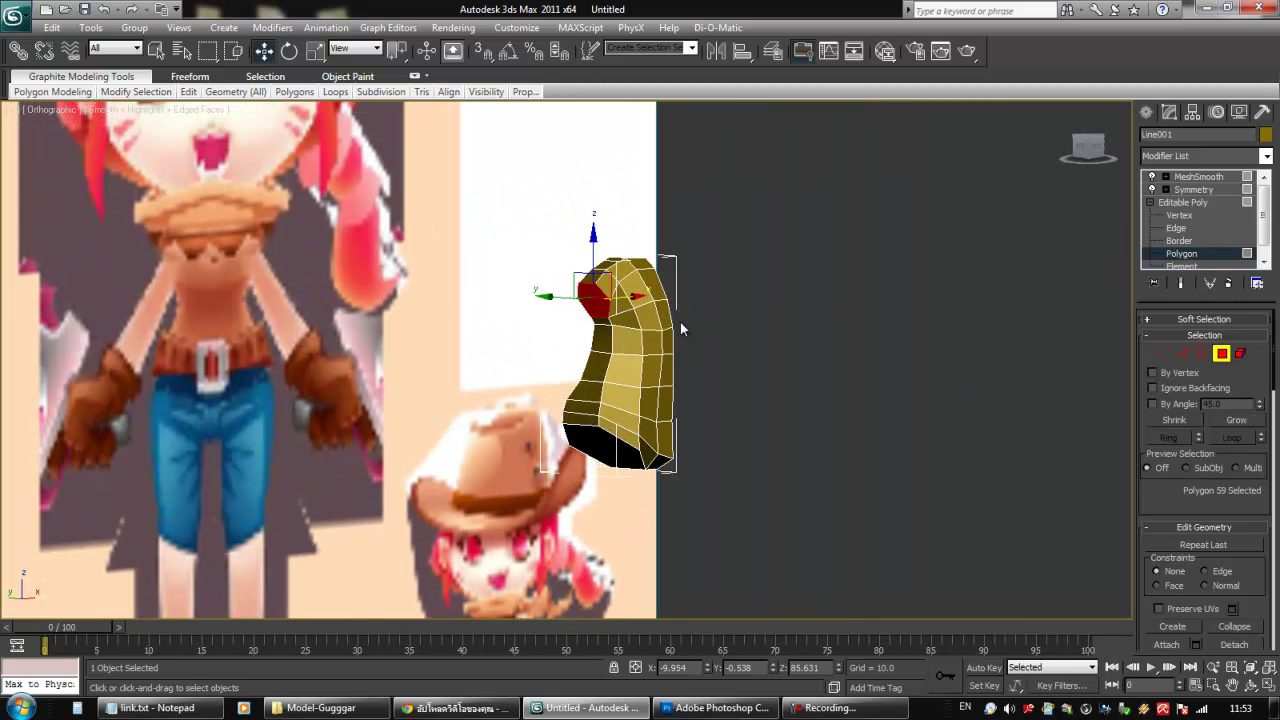
middle_click_drag(599, 294, 604, 297, "alt")
right_click(594, 297)
right_click(599, 308)
left_click(556, 344)
left_click_drag(605, 305, 610, 246)
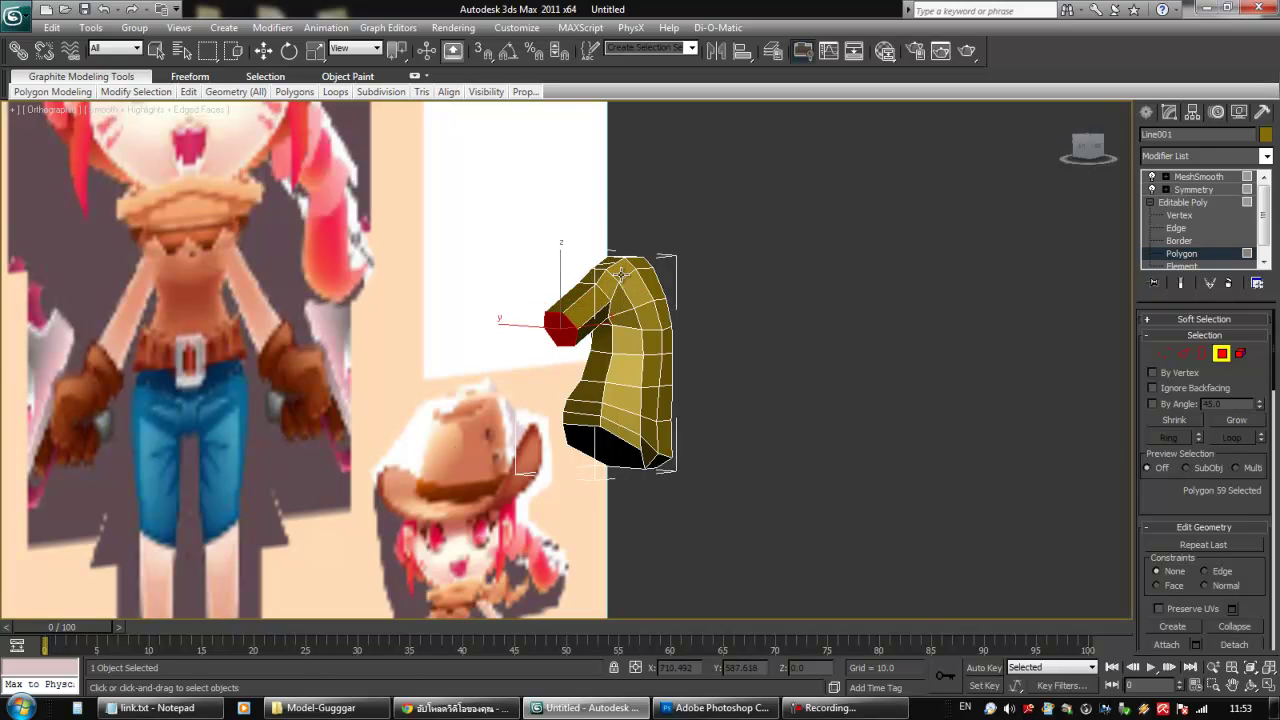
key("f")
scroll(590, 400, "up", 8)
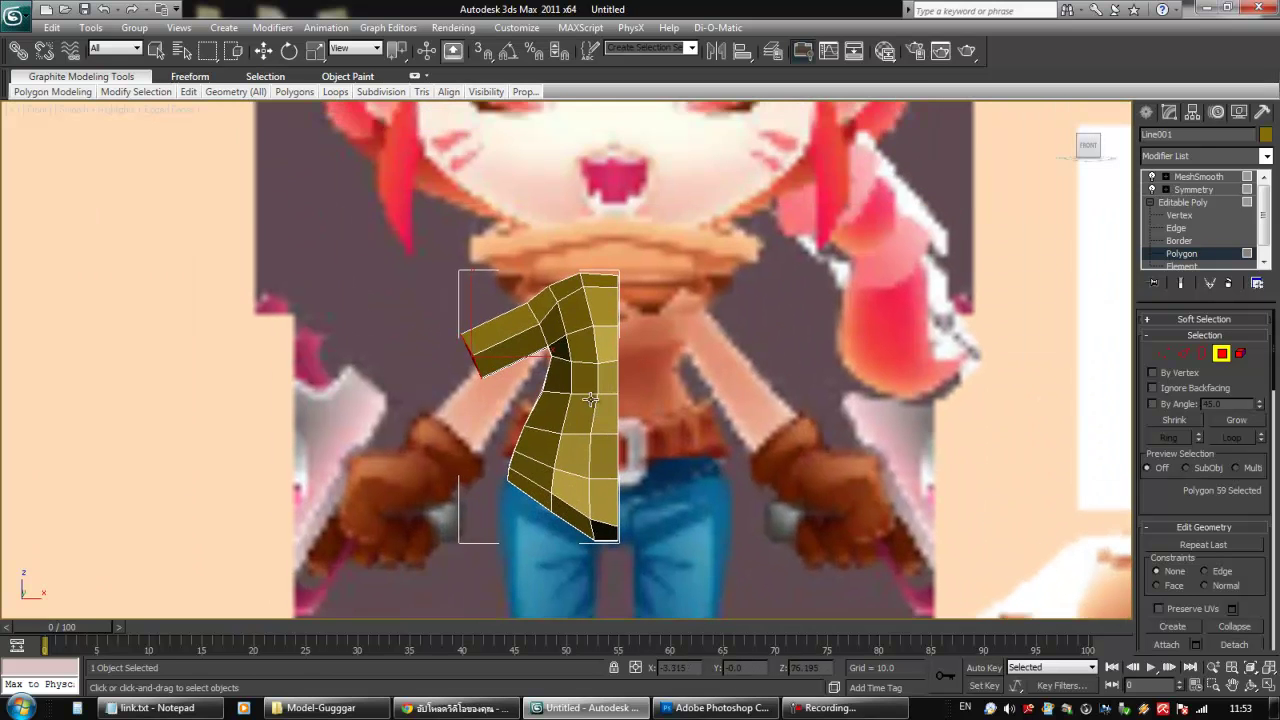
Move the arm's end polygon down along the reference arm and rotate it square to the arm's direction.
key("w")
left_click_drag(485, 342, 516, 371)
middle_click_drag(605, 397, 665, 346)
scroll(665, 346, "down", 2)
mouse_move(587, 328)
left_mouse_down()
mouse_move(605, 316)
mouse_move(583, 328)
left_mouse_up()
scroll(583, 328, "up", 3)
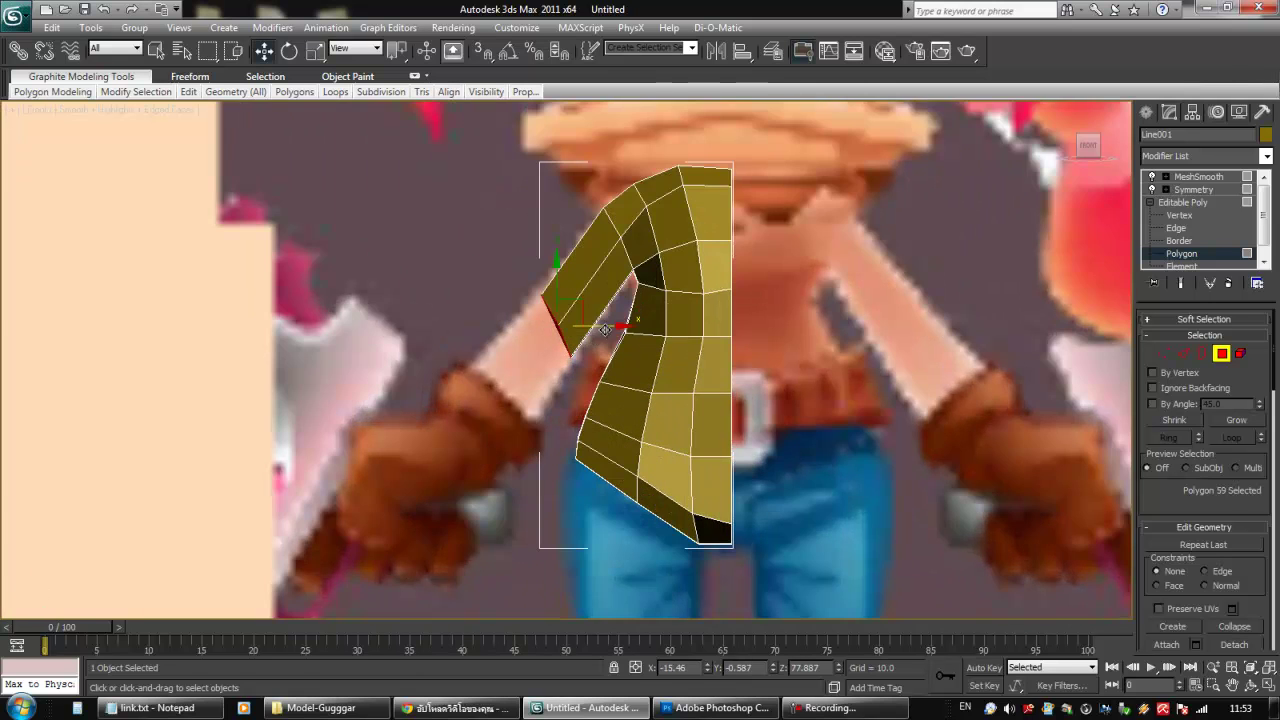
key("e")
left_click_drag(605, 290, 582, 246)
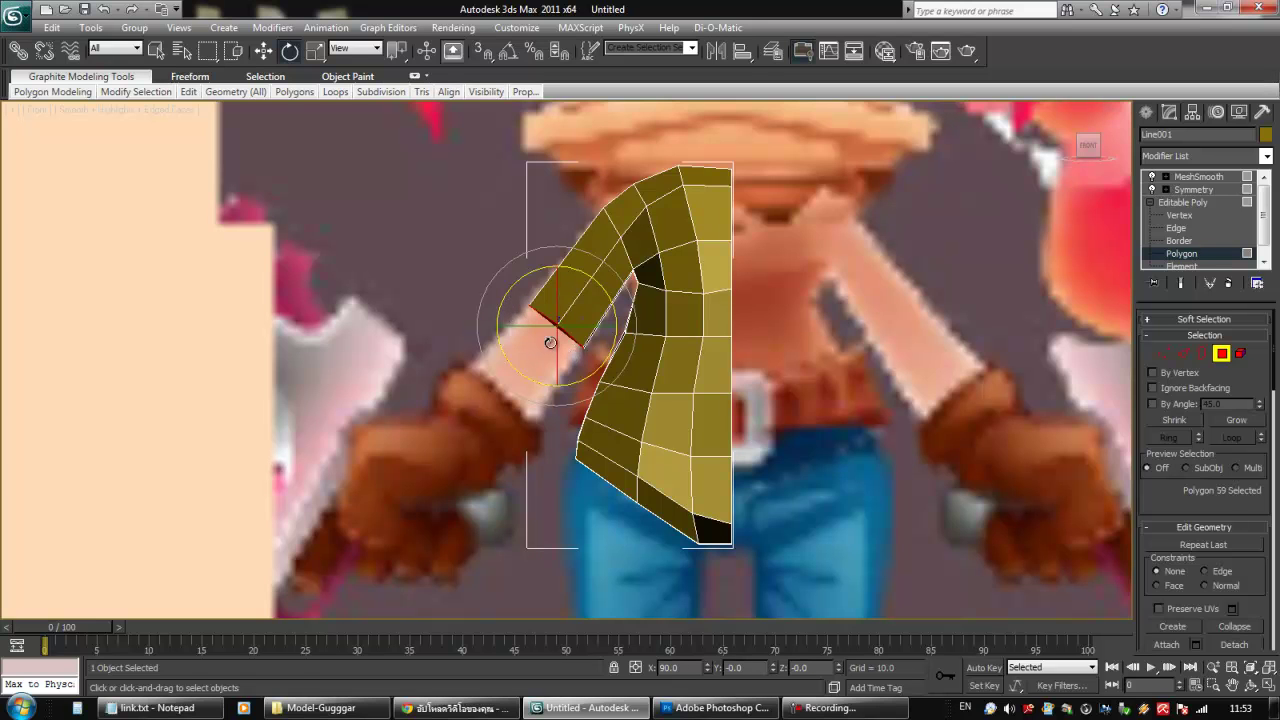
key("w")
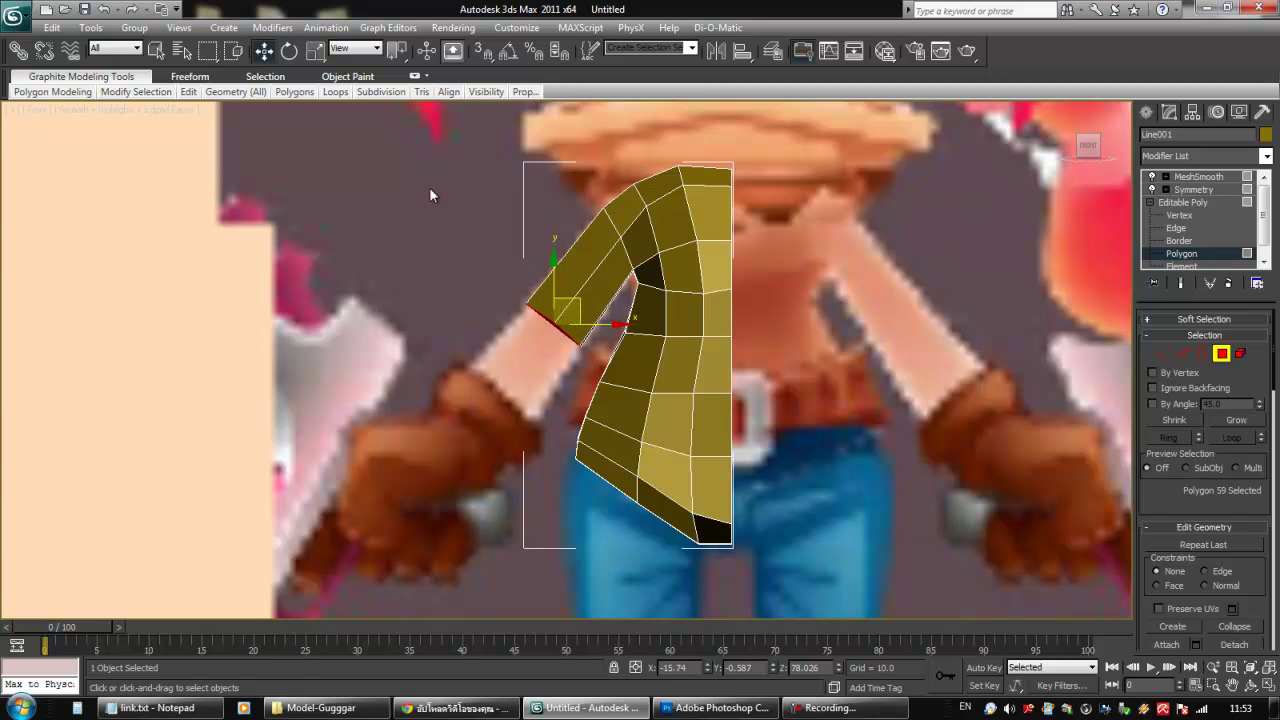
left_click(314, 51)
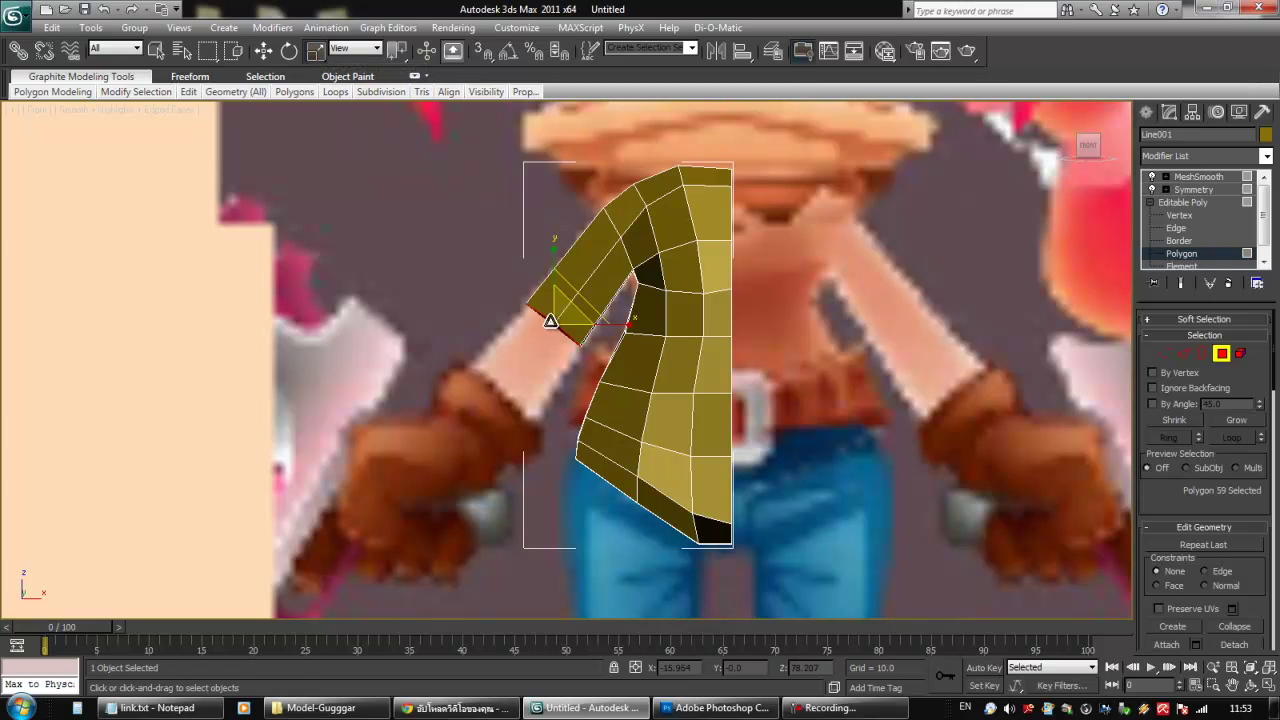
scroll(540, 348, "up", 4)
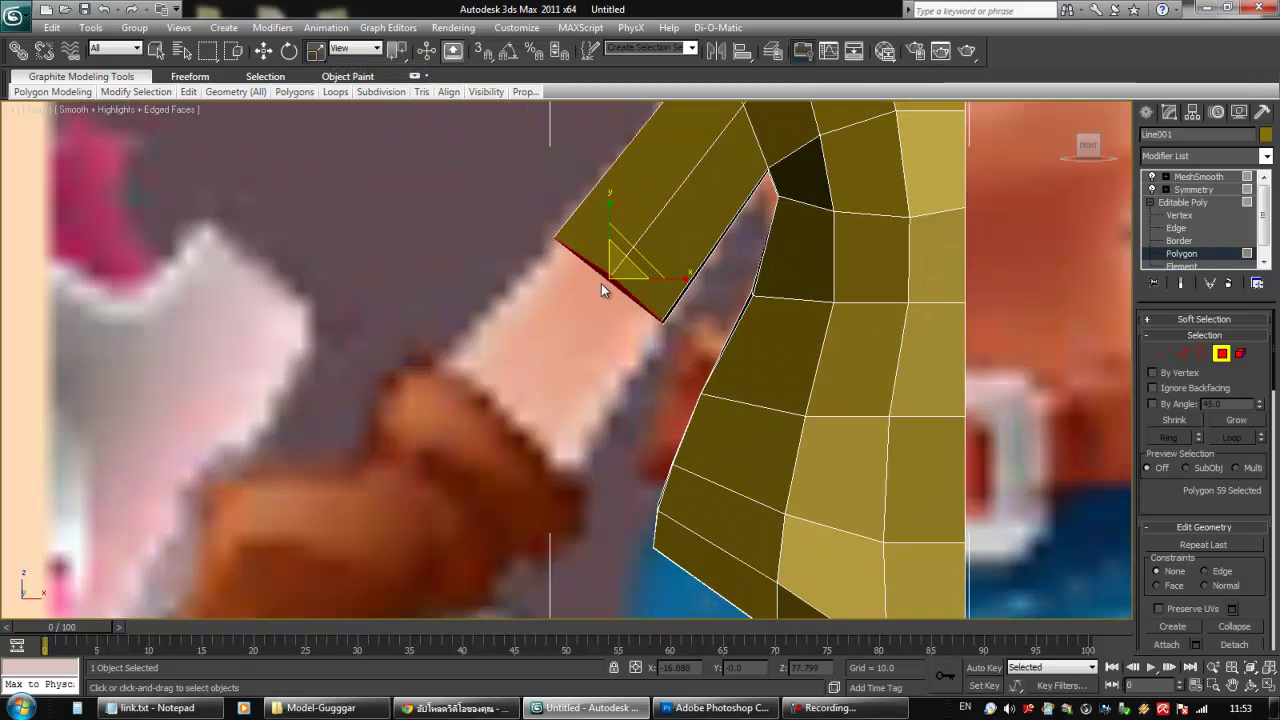
scroll(602, 284, "down", 5)
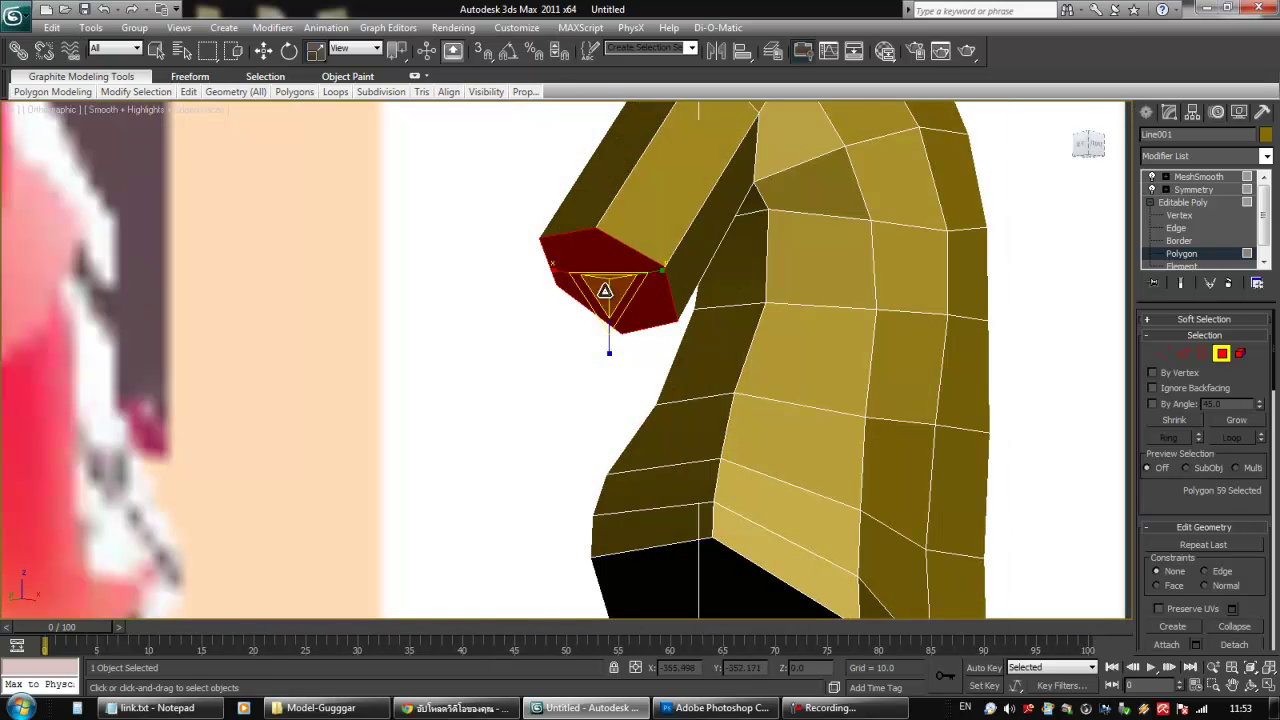
scroll(617, 284, "down", 2)
key("f")
scroll(560, 300, "up", 8)
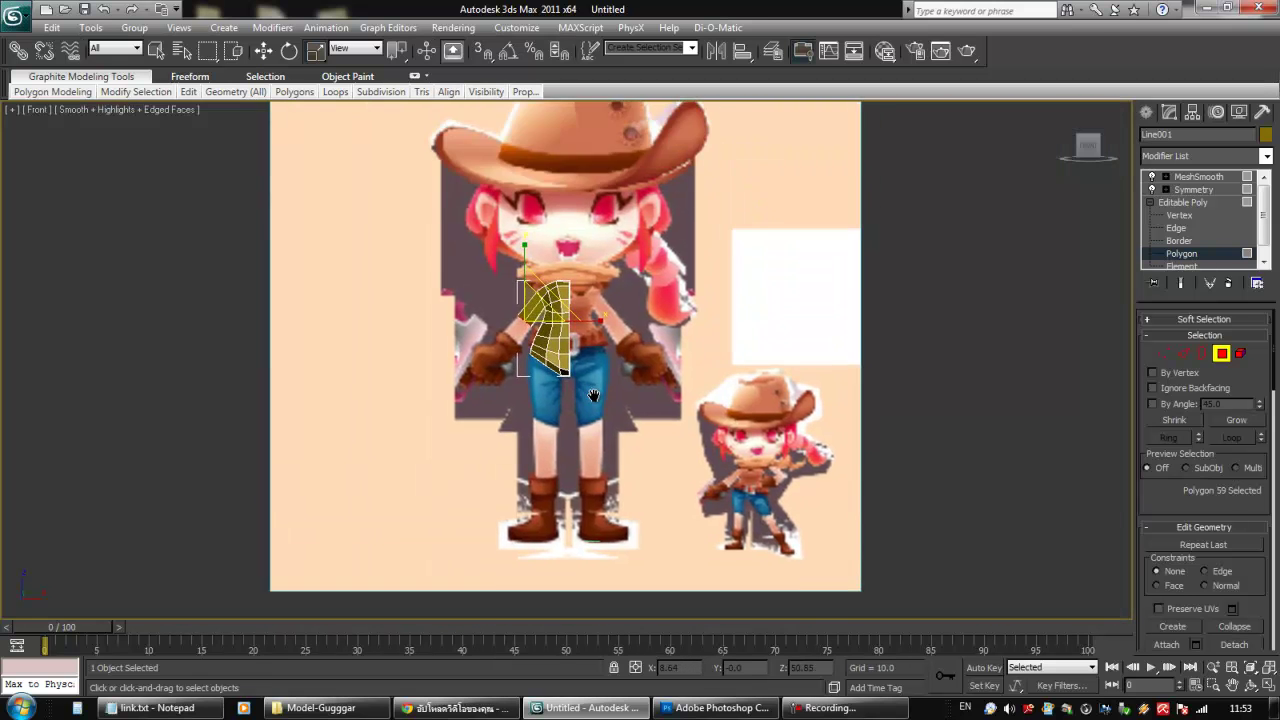
middle_click_drag(409, 217, 551, 361)
scroll(553, 361, "up", 5)
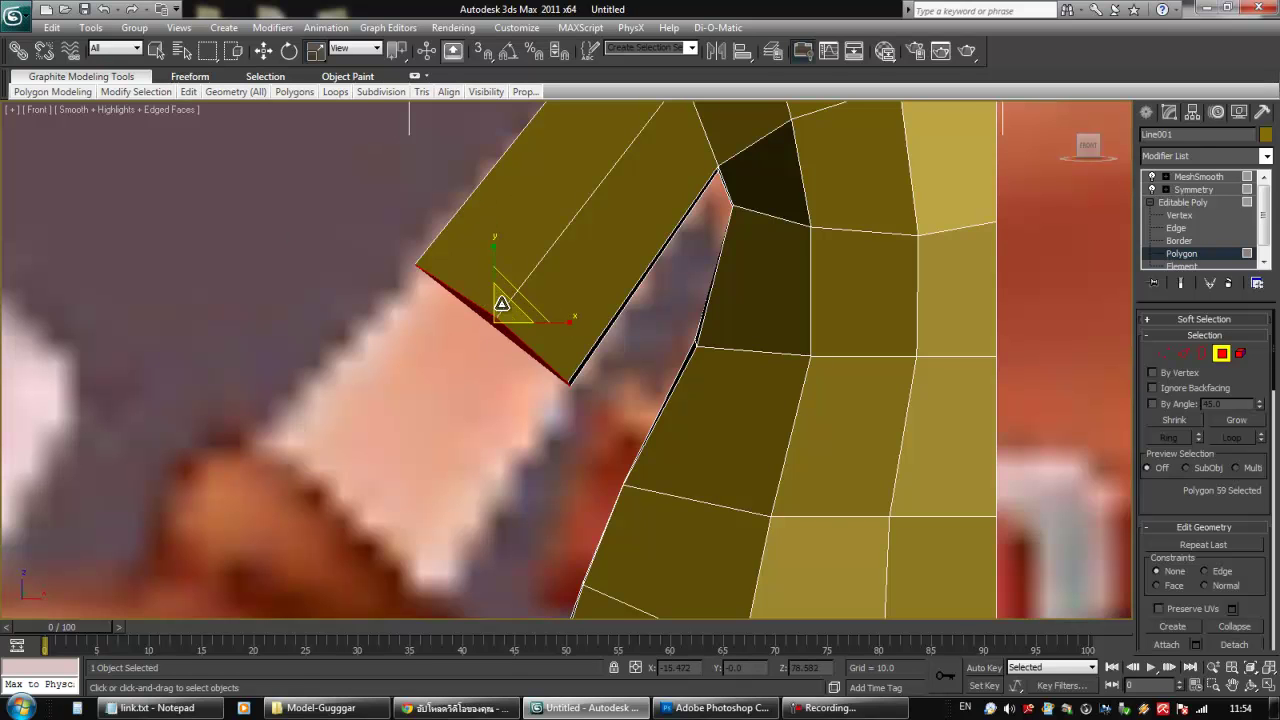
left_click_drag(503, 306, 501, 431)
right_click(501, 431)
Set the reference coordinate system to Local and scale the arm's end polygon flat along its local Z axis.
left_click(378, 49)
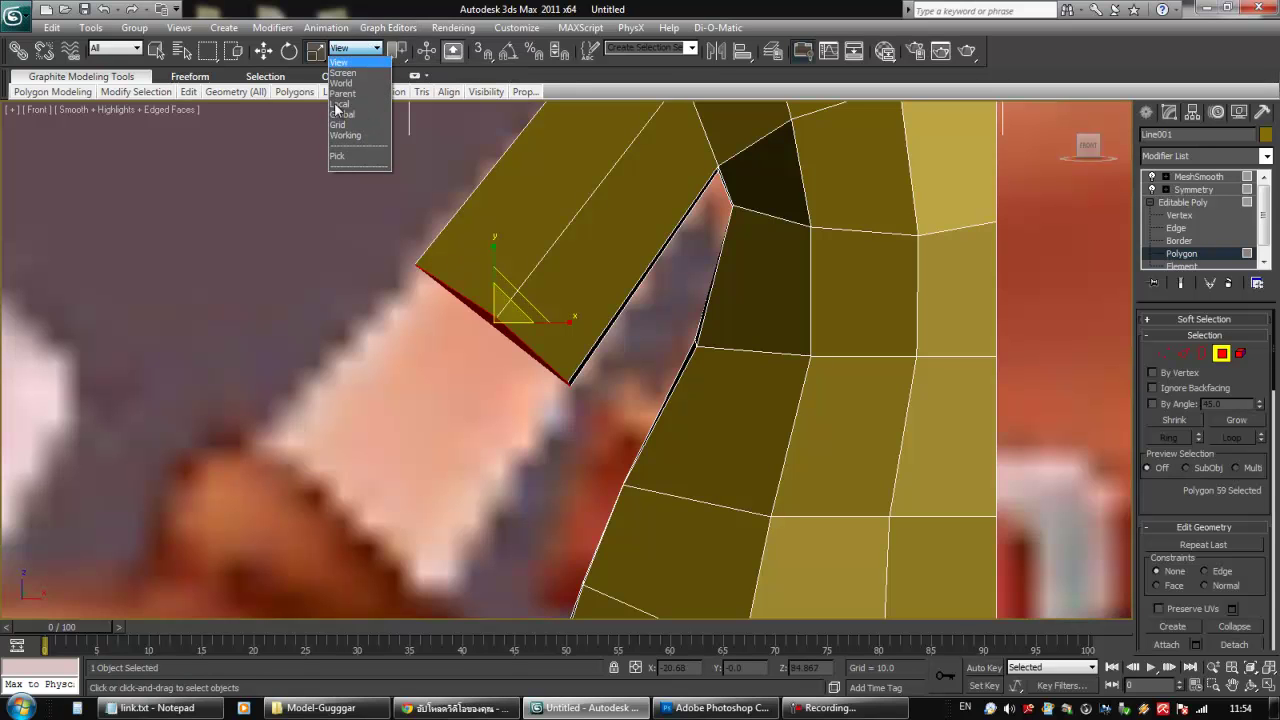
left_click(341, 104)
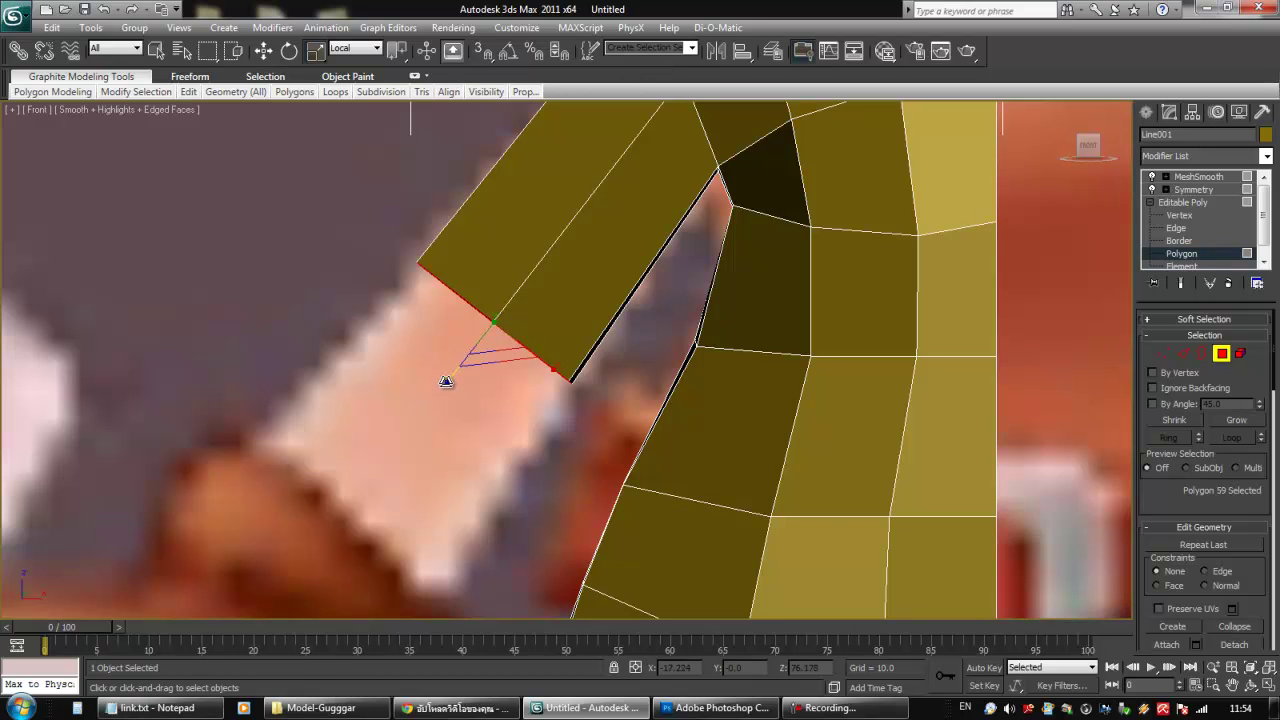
left_click_drag(858, 518, 368, 464)
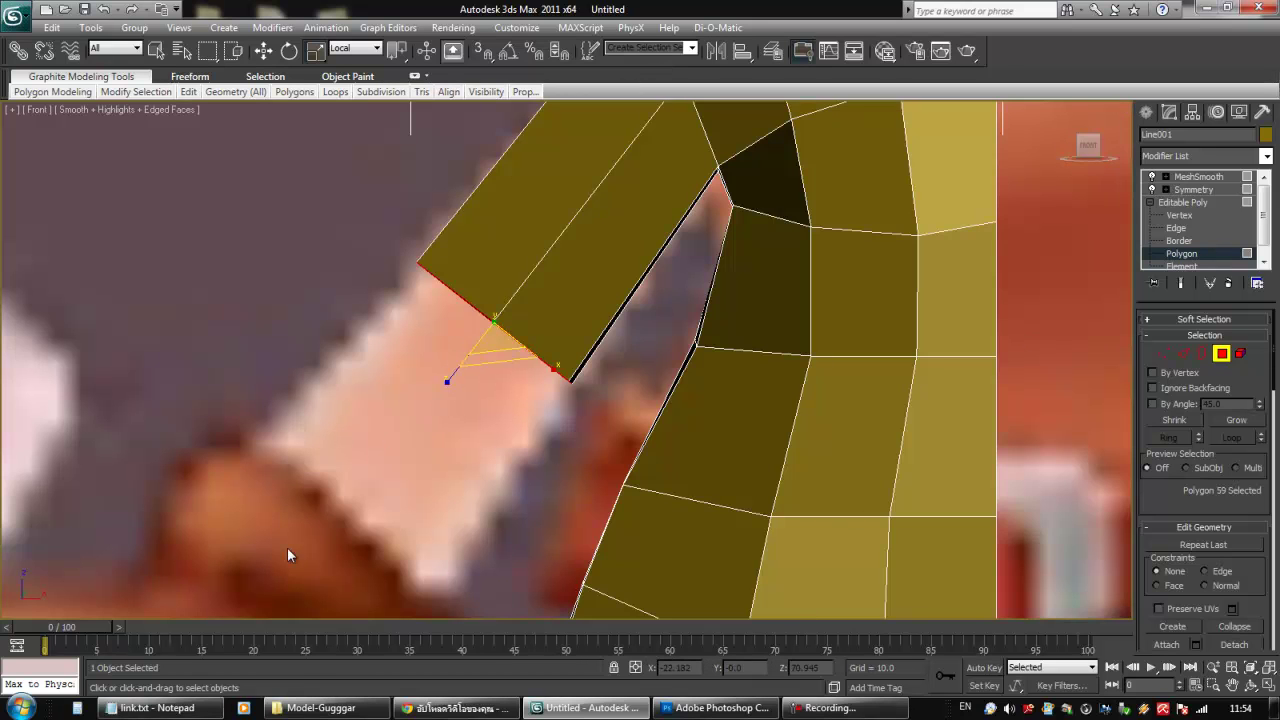
Extrude the arm's flattened end polygon by a short new segment.
key("w")
scroll(530, 355, "down", 4)
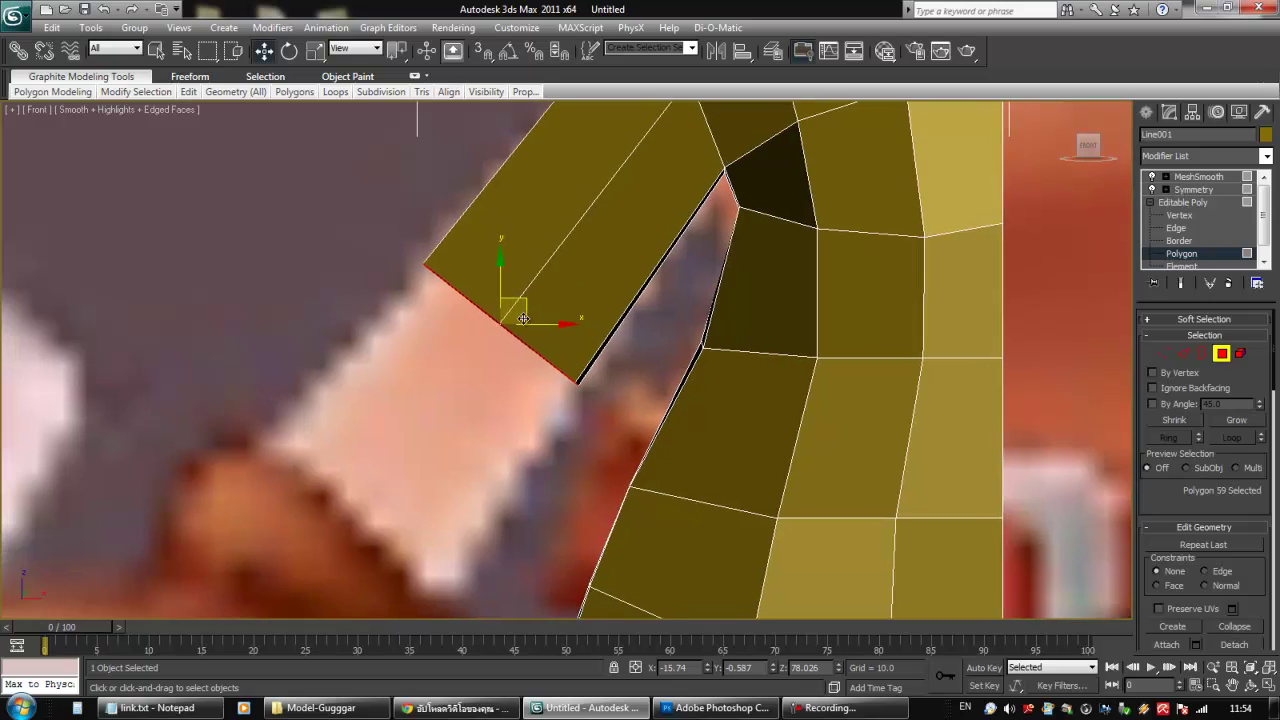
middle_click_drag(530, 355, 533, 308)
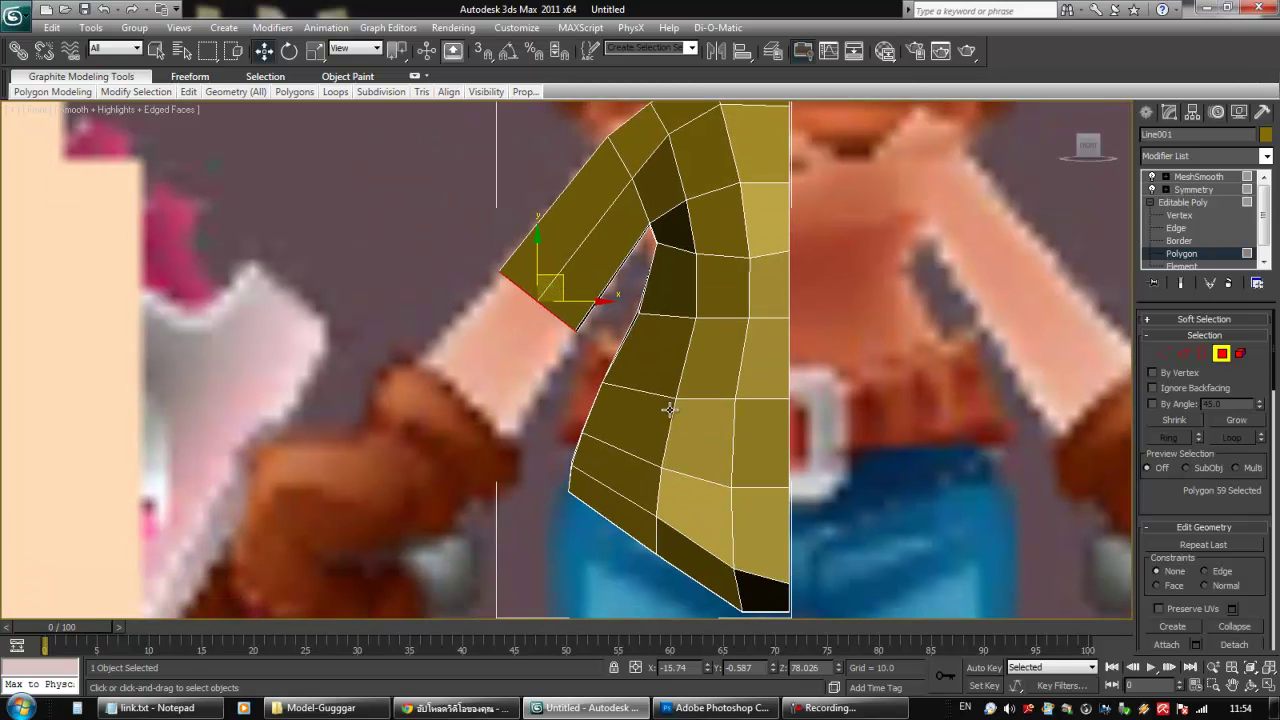
middle_click_drag(633, 308, 652, 466)
middle_click_drag(588, 411, 604, 352)
scroll(630, 330, "down", 2)
scroll(610, 343, "up", 1)
right_click(604, 352)
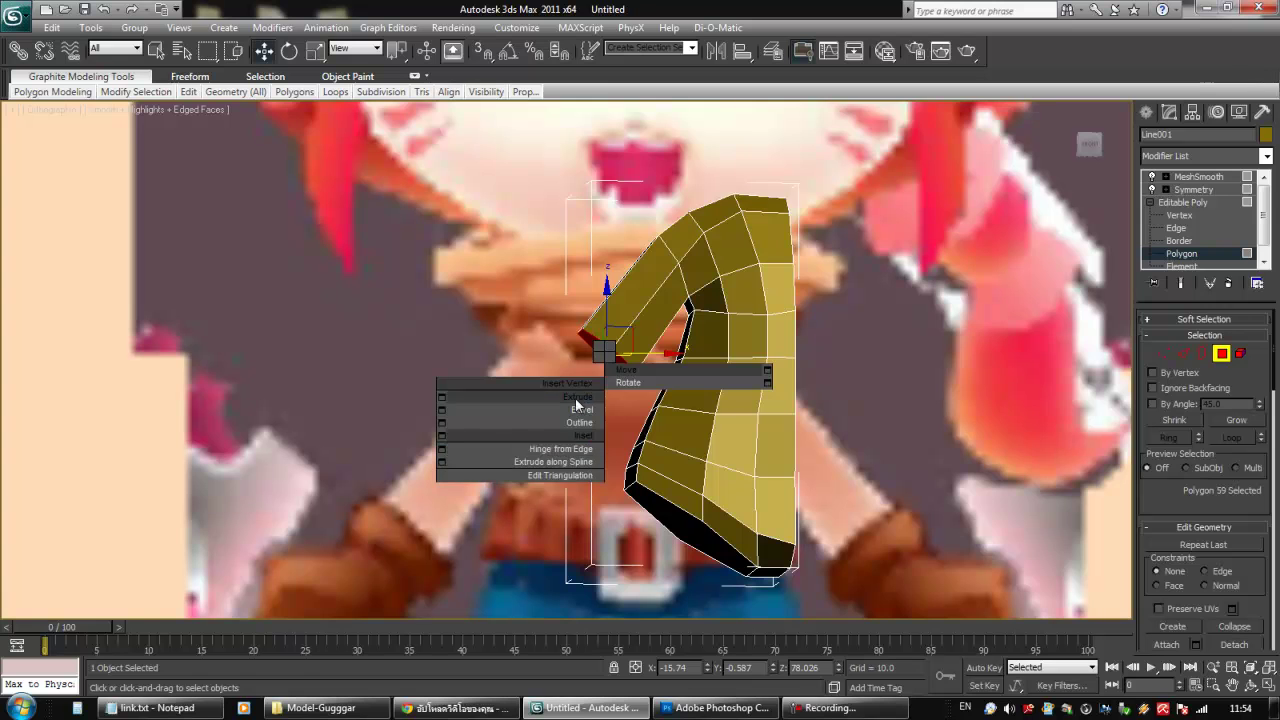
left_click(575, 398)
middle_click_drag(609, 370, 614, 546, "alt")
Move the new arm segment's end polygon down the reference forearm to the top of the glove in the front view.
key("f")
scroll(569, 442, "up", 5)
middle_click_drag(545, 405, 763, 426)
scroll(734, 428, "up", 2)
middle_click_drag(631, 412, 656, 390)
key("w")
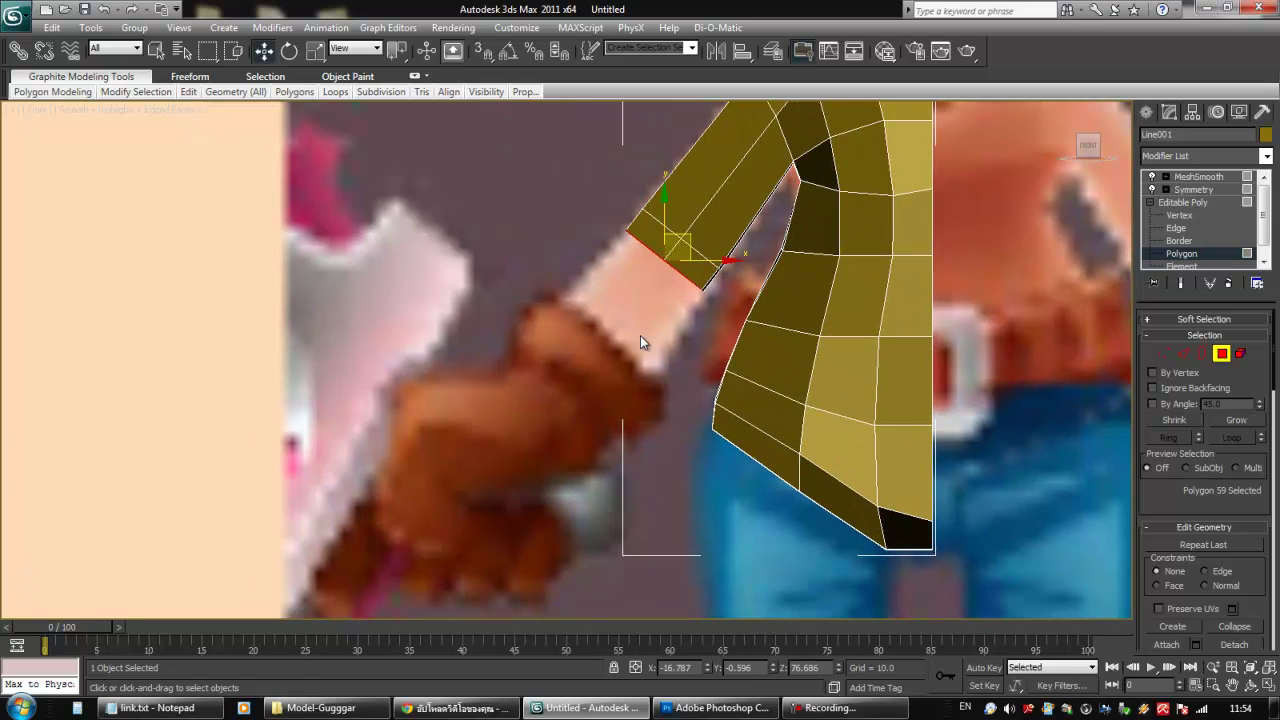
scroll(657, 338, "down", 3)
left_click_drag(672, 259, 602, 346)
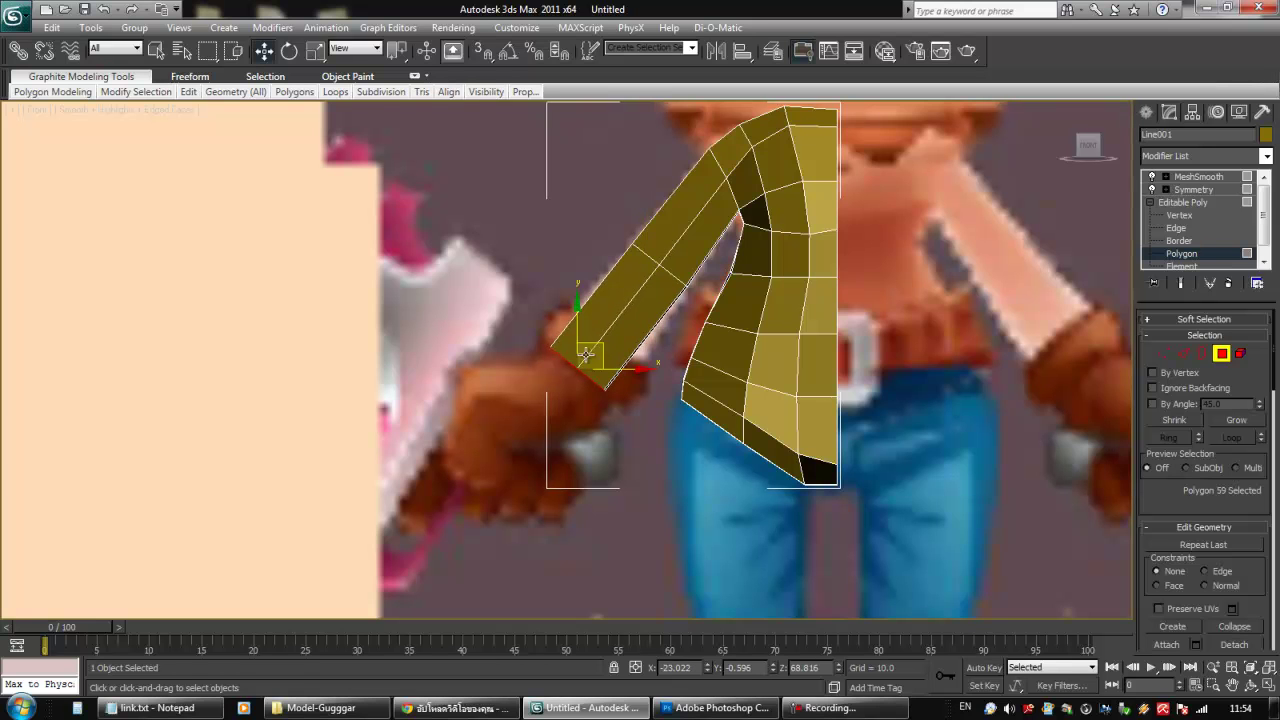
Switch to Vertex level and shift vertices of the arm's middle ring front to back to refine its side profile.
middle_click_drag(660, 310, 692, 352)
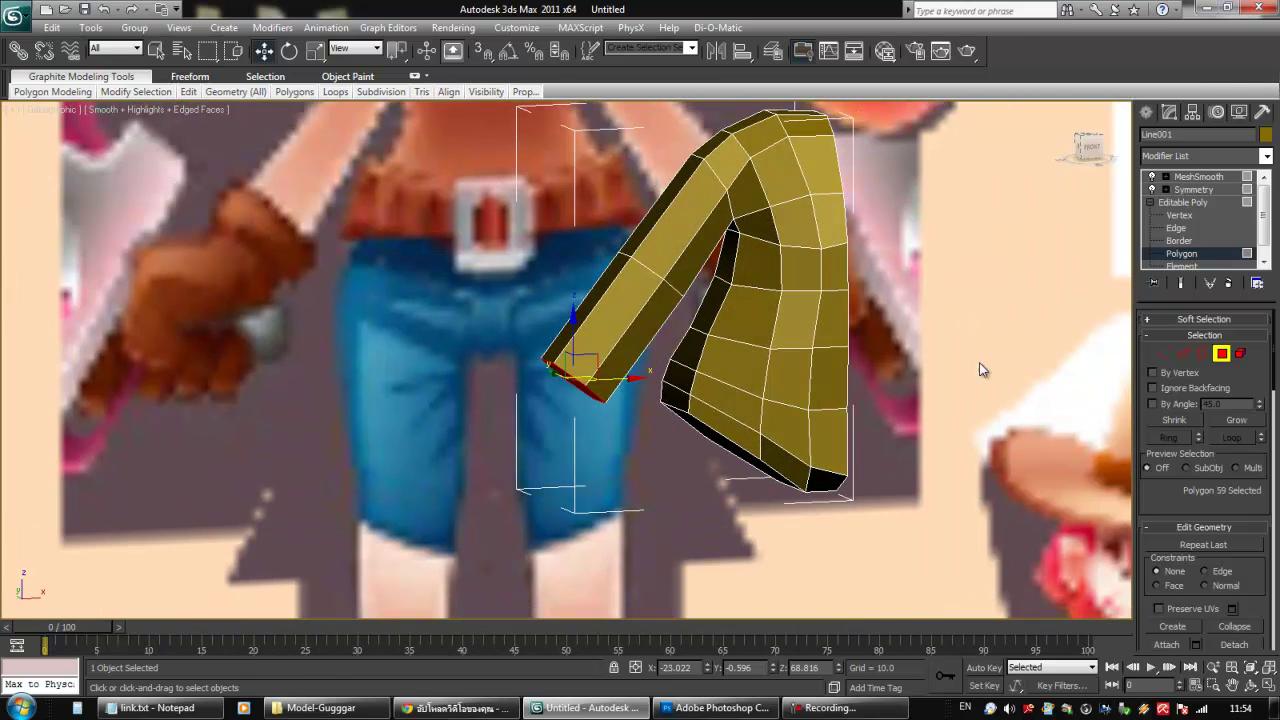
key("1")
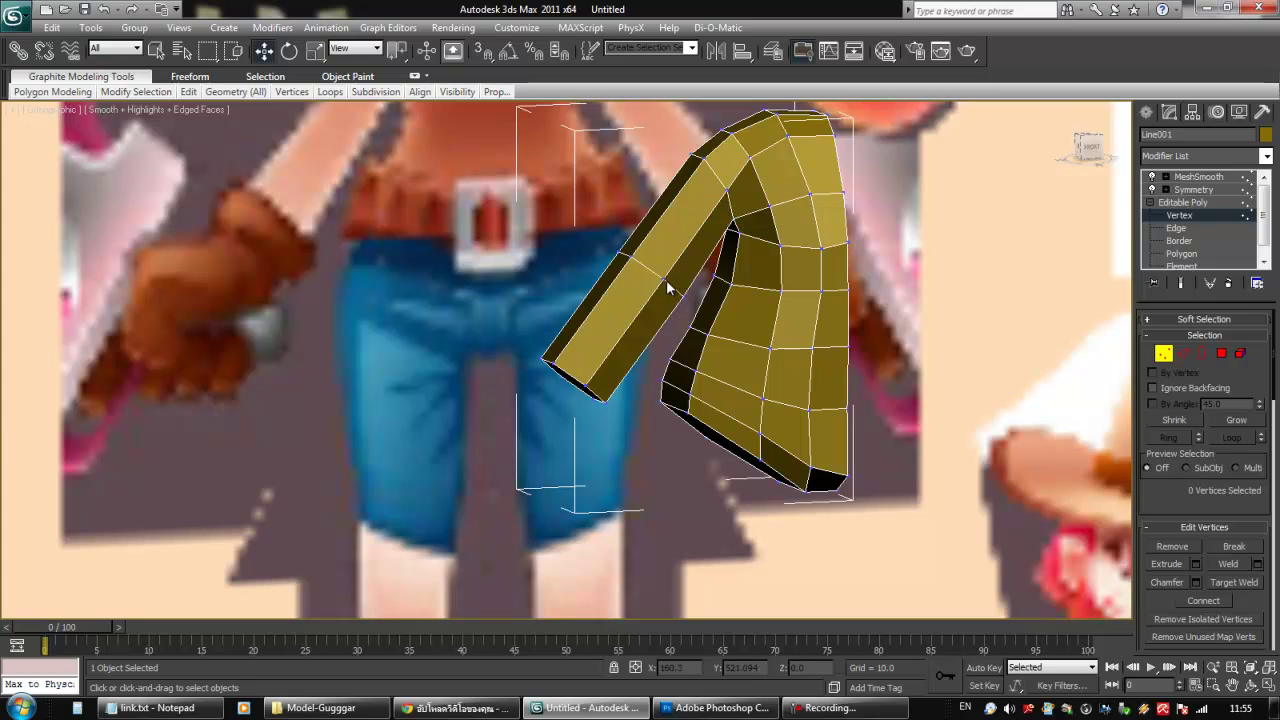
middle_click_drag(662, 280, 672, 333, "alt")
key("ctrl+a")
middle_click_drag(676, 287, 616, 285, "alt")
left_click_drag(616, 285, 607, 285)
mouse_move(607, 285)
middle_mouse_down("alt")
mouse_move(680, 323)
mouse_move(594, 288)
middle_mouse_up("alt")
left_click(598, 286)
left_click_drag(551, 286, 552, 287)
middle_click_drag(690, 311, 746, 362, "alt")
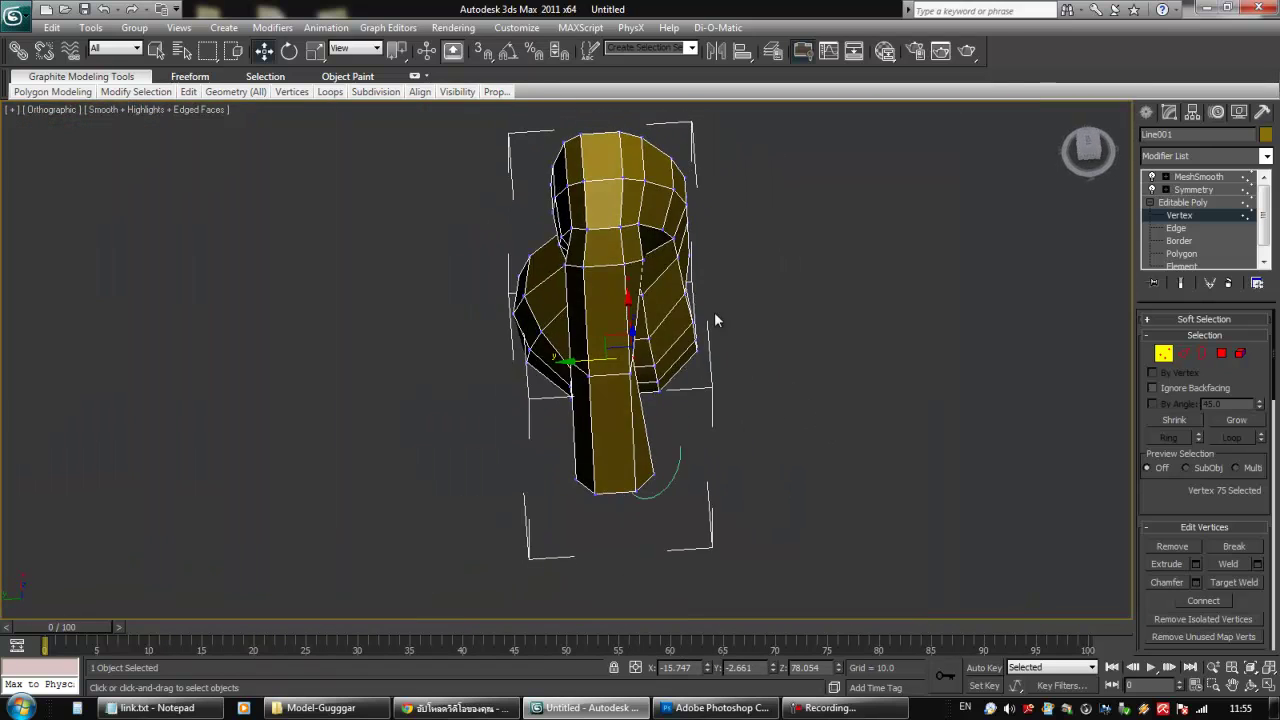
Shift the shoulder and upper-arm ring vertices along Y to even out the arm's shape where it joins the torso.
scroll(643, 301, "up", 3)
middle_click_drag(679, 232, 684, 257)
scroll(700, 320, "down", 4)
mouse_move(720, 377)
middle_mouse_down("alt")
mouse_move(714, 394)
mouse_move(710, 380)
middle_mouse_up("alt")
middle_click_drag(650, 297, 695, 301, "alt")
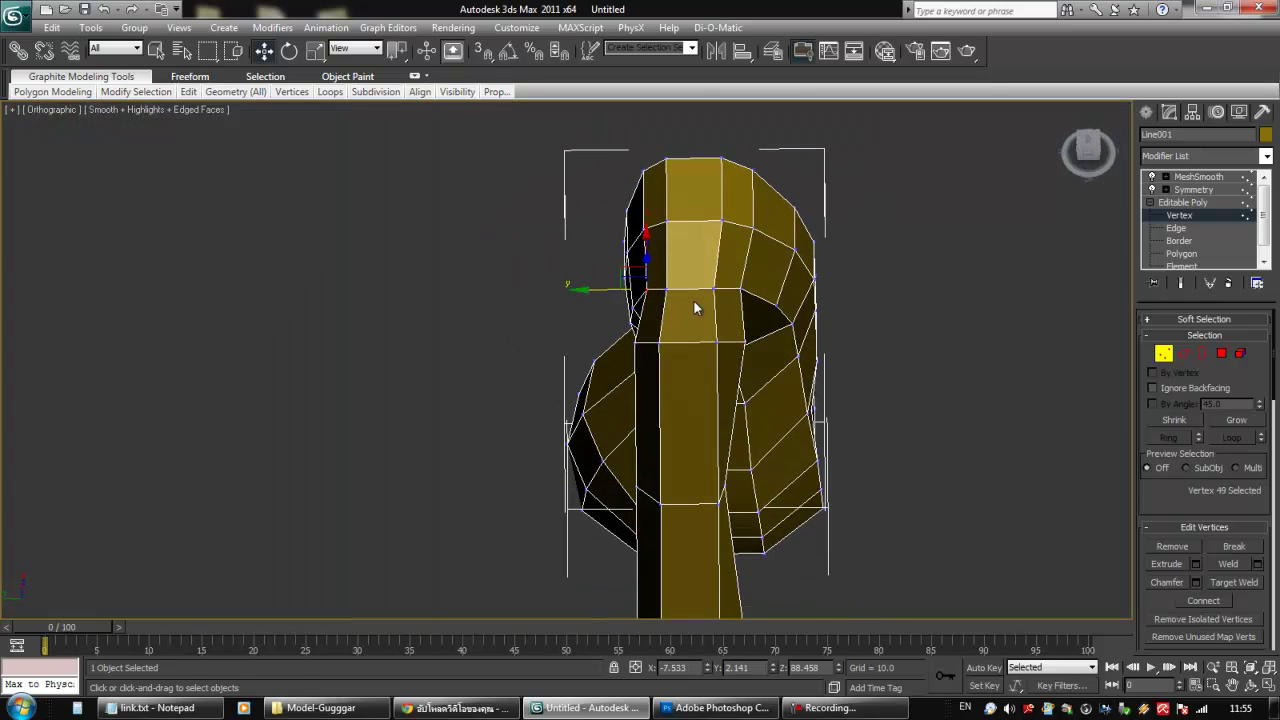
left_click_drag(586, 345, 617, 344)
left_click(660, 344)
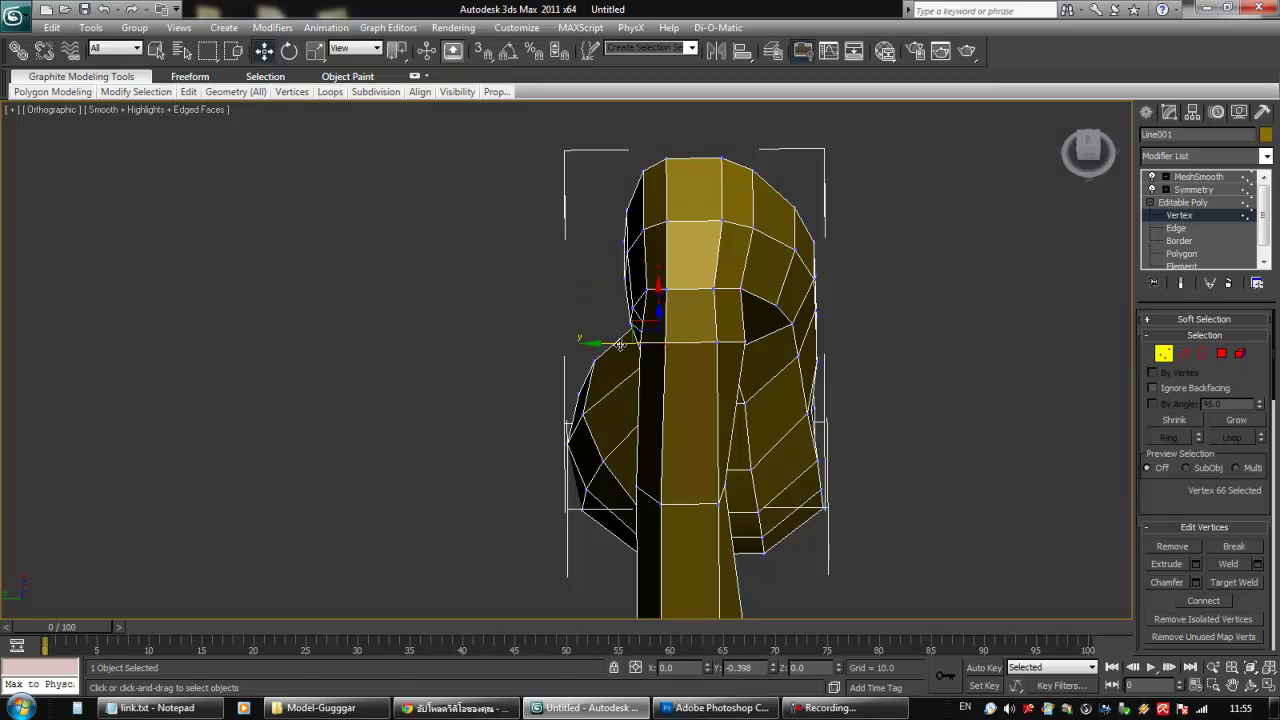
left_click(713, 290)
left_click_drag(653, 289, 657, 289)
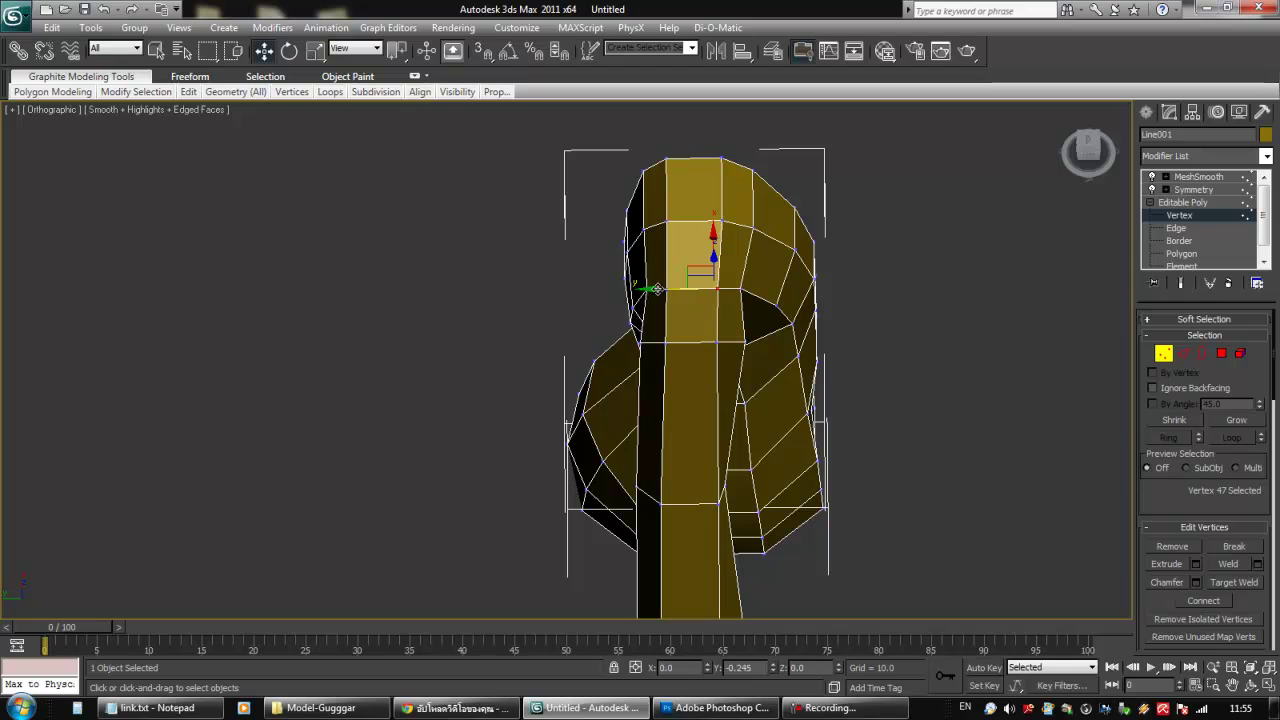
left_click(628, 289, "ctrl")
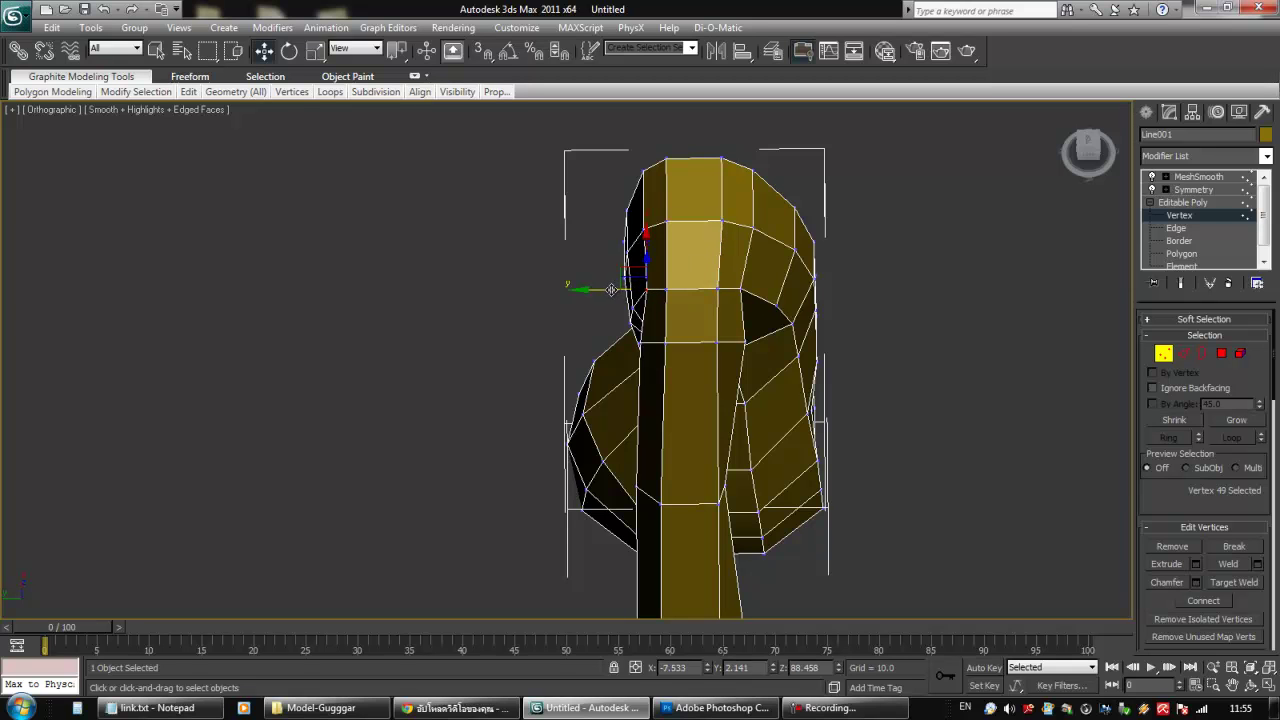
left_click(738, 289)
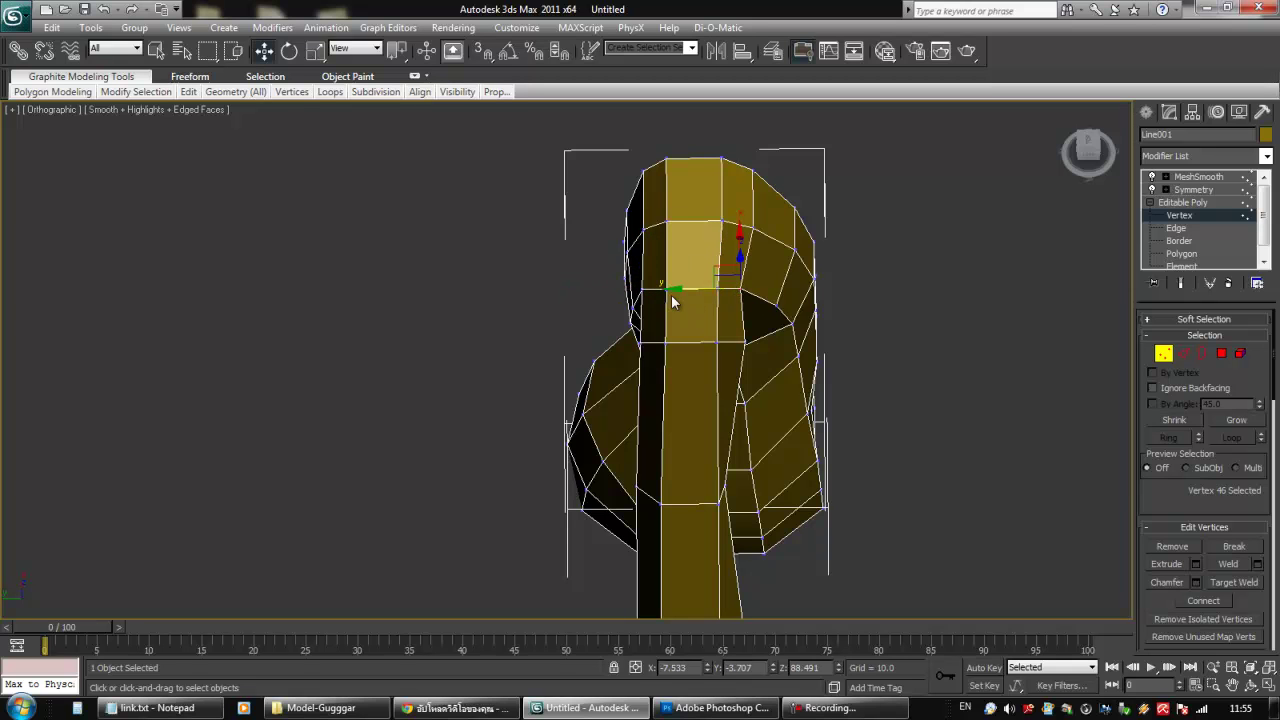
left_click_drag(670, 289, 683, 288)
Leave Vertex level and show the end result to examine the smoothed, mirrored body from the front and below.
middle_click_drag(740, 383, 628, 382, "alt")
key("f")
middle_click_drag(567, 415, 653, 428)
scroll(586, 423, "up", 5)
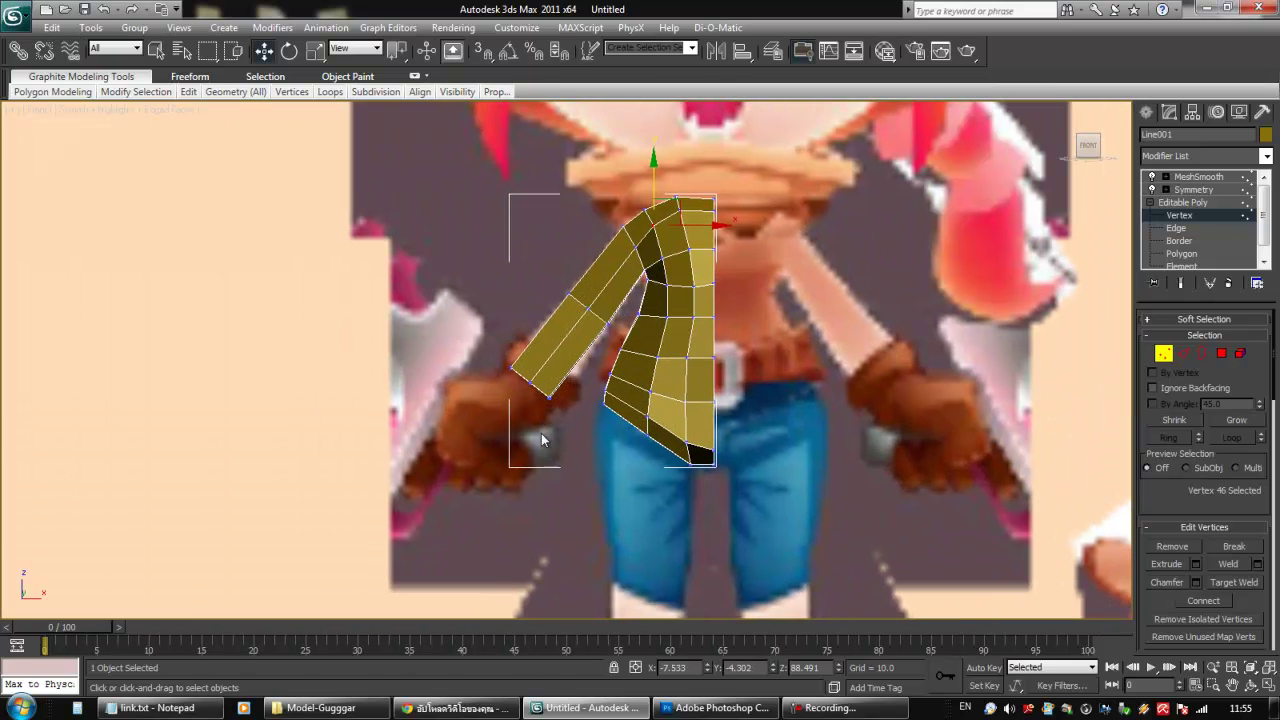
left_click(1166, 355)
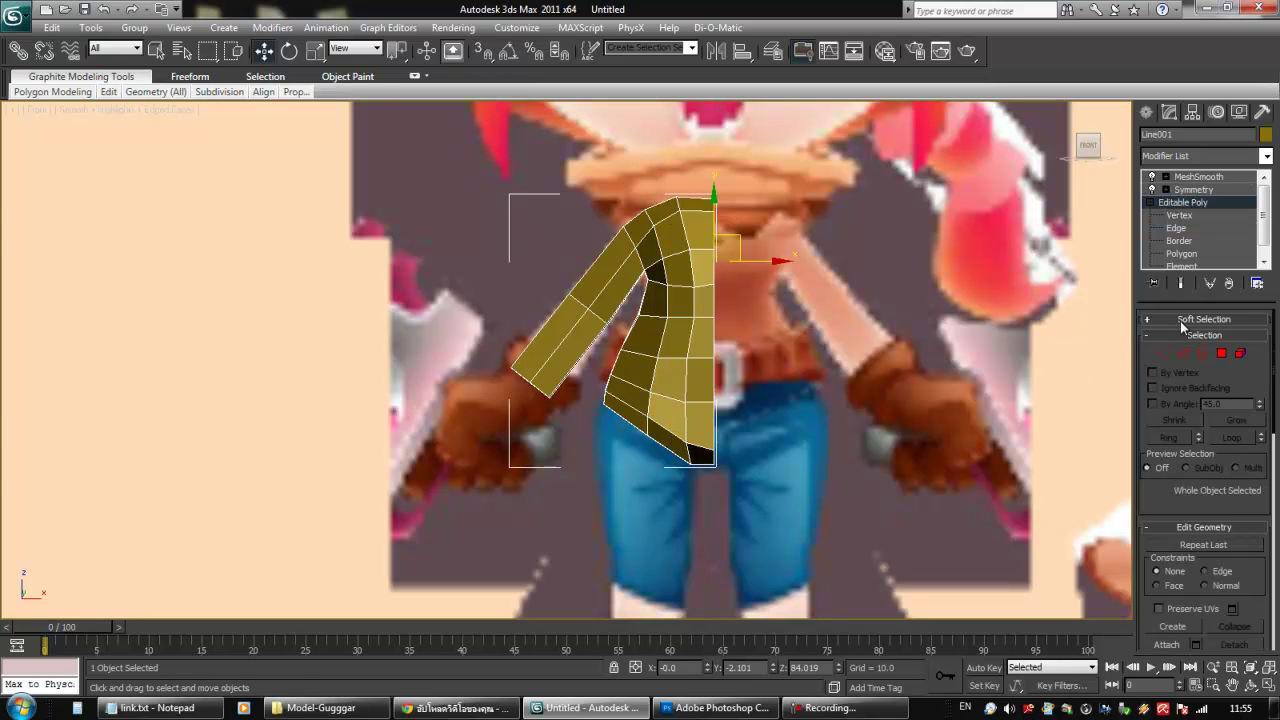
left_click(1181, 283)
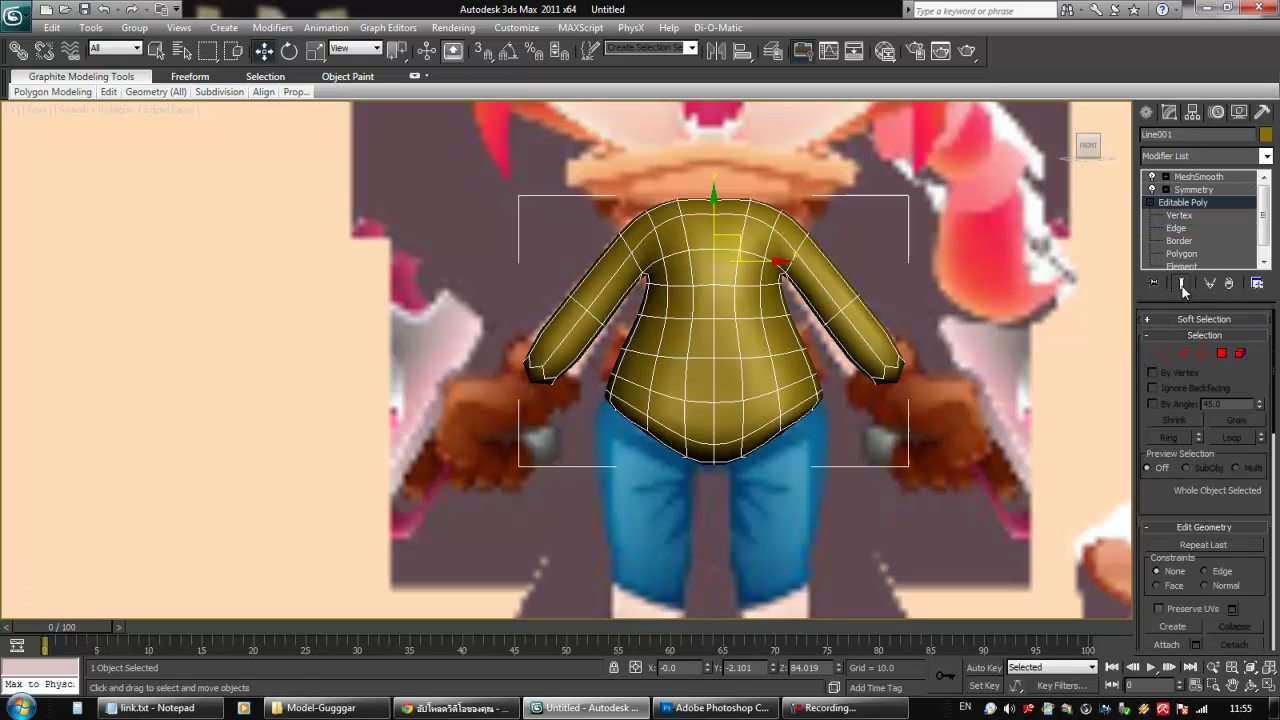
mouse_move(681, 380)
middle_mouse_down("alt")
mouse_move(779, 390)
mouse_move(706, 403)
mouse_move(680, 389)
mouse_move(698, 378)
middle_mouse_up("alt")
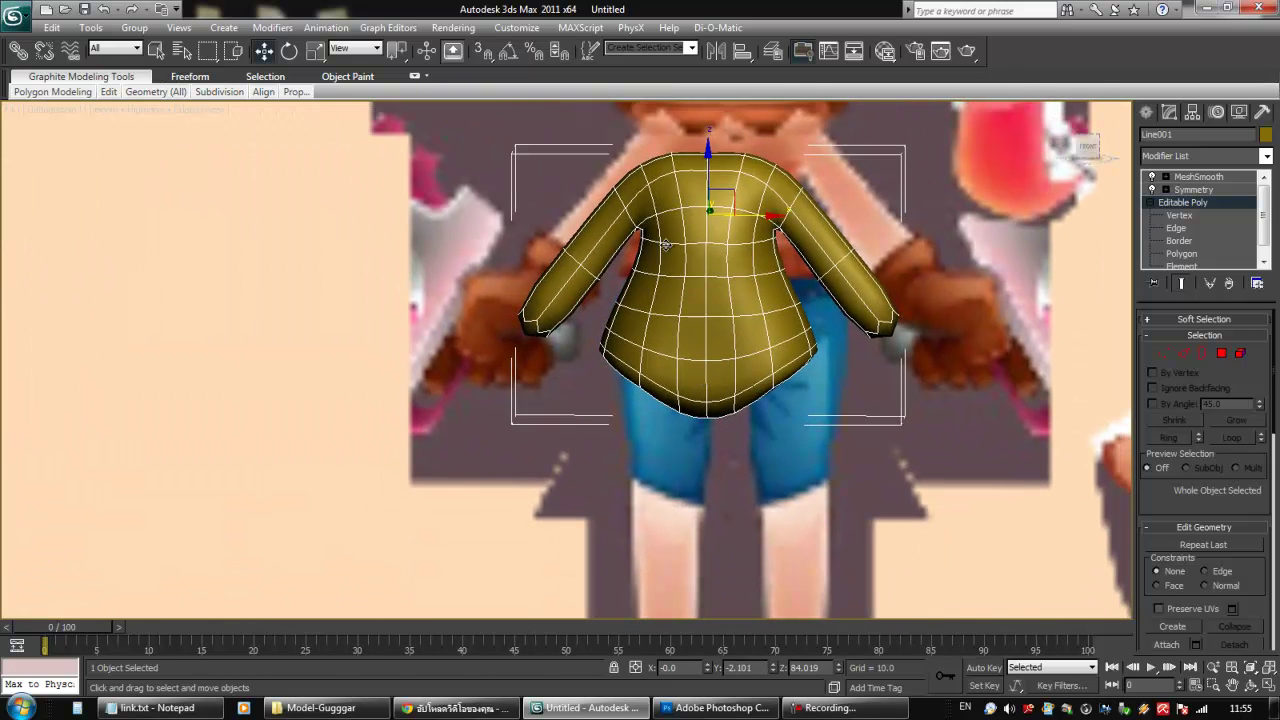
key("f")
middle_click_drag(691, 281, 700, 455)
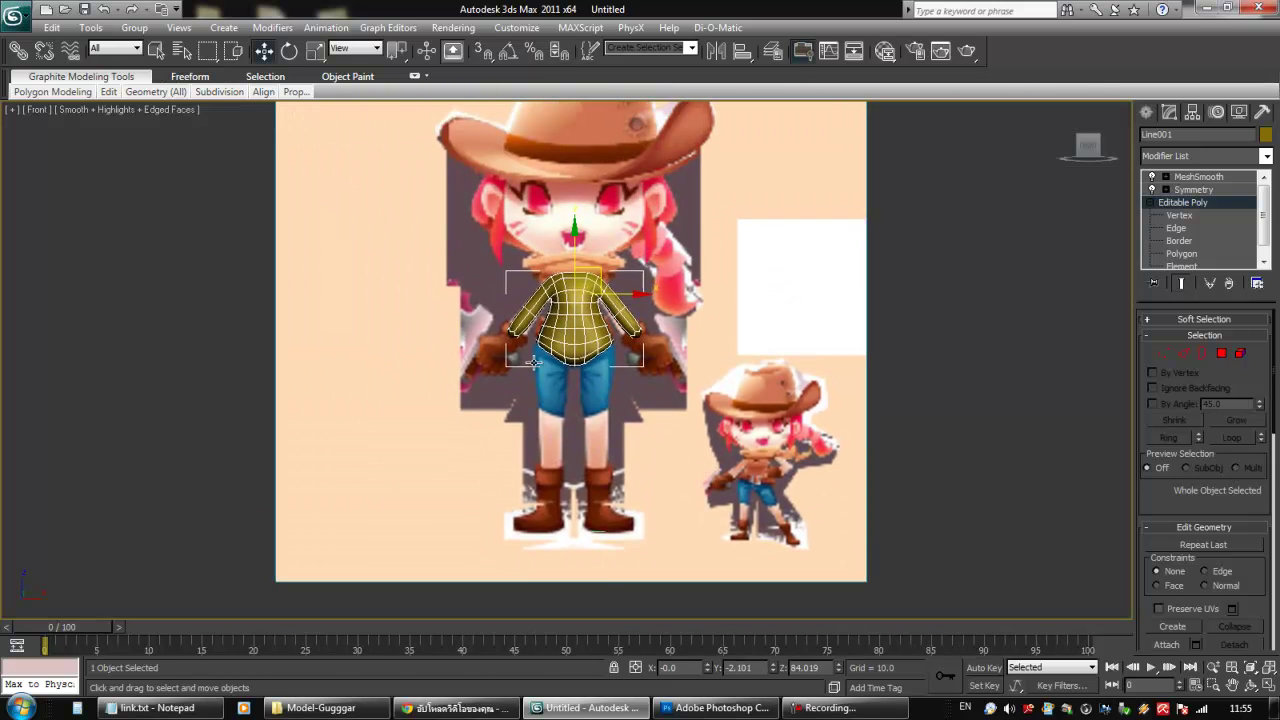
scroll(600, 386, "up", 4)
middle_click_drag(529, 340, 666, 348, "alt")
Select the leg opening's cap polygon at Polygon level and turn off the end result display.
left_click(1221, 356)
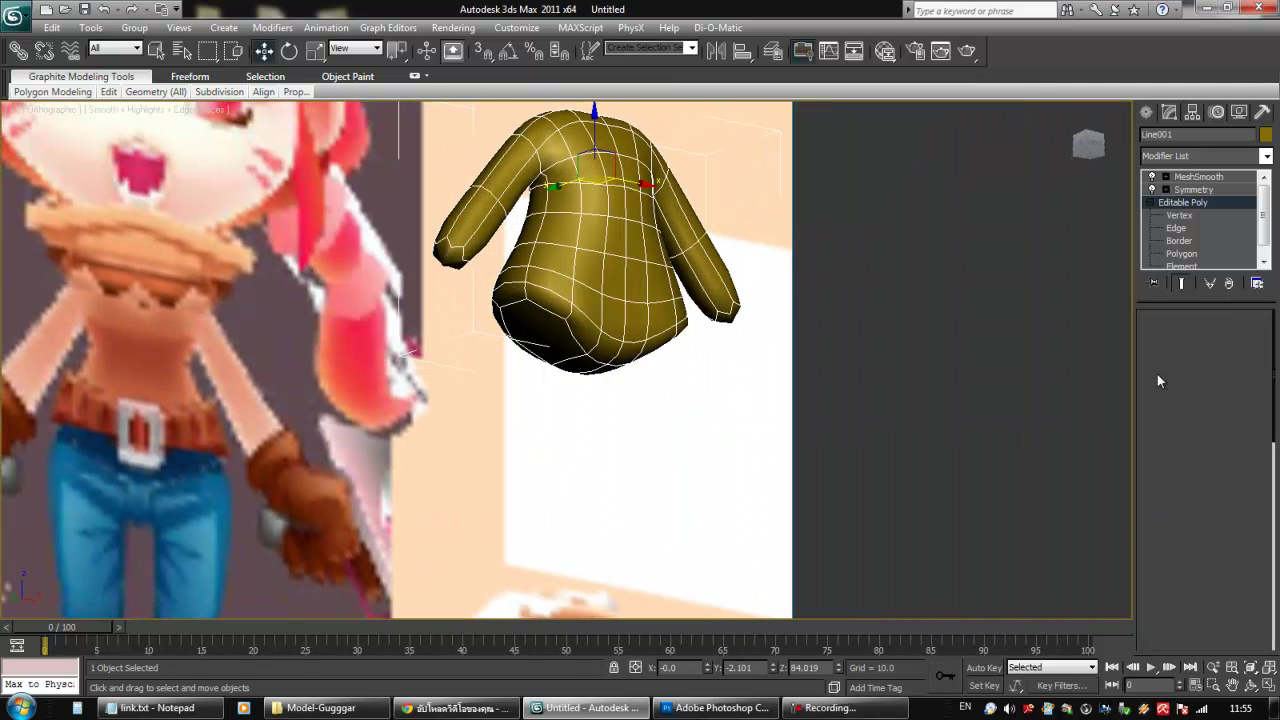
left_click(1221, 355)
left_click(522, 328)
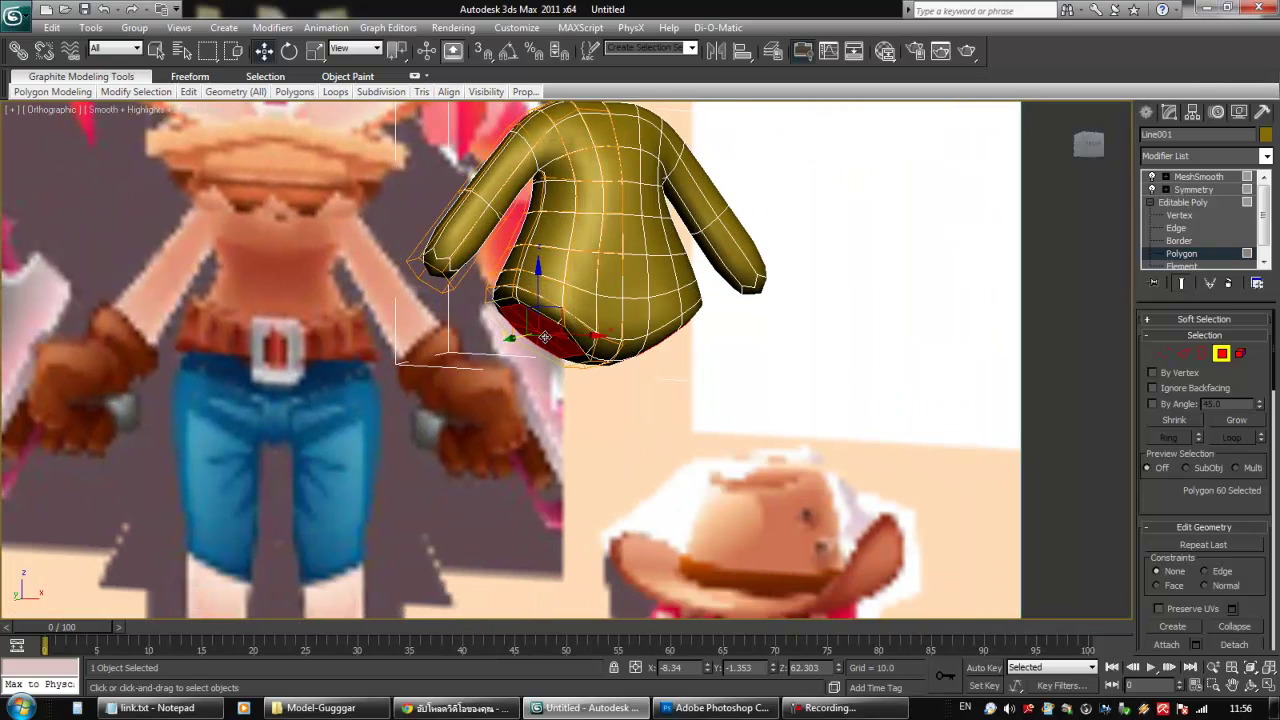
left_click(1185, 282)
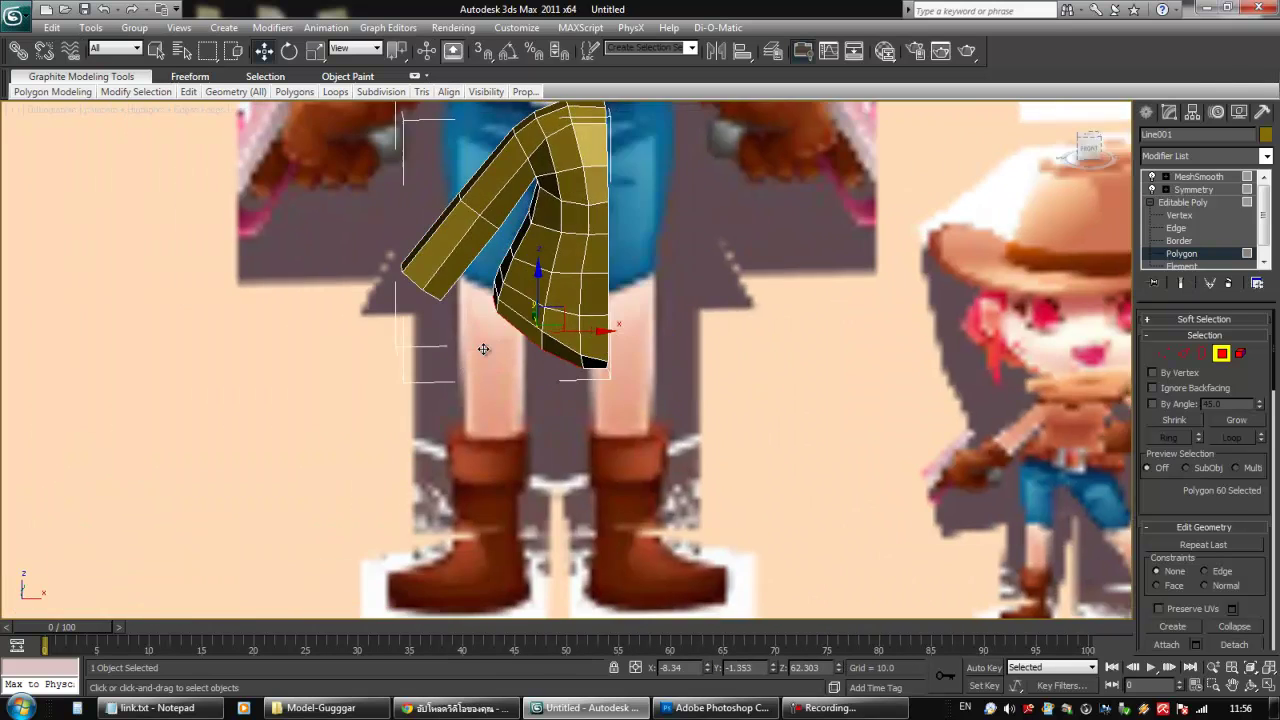
Extrude the leg opening's cap polygon outward as the start of the leg and bring it up against the front reference.
right_click(537, 336)
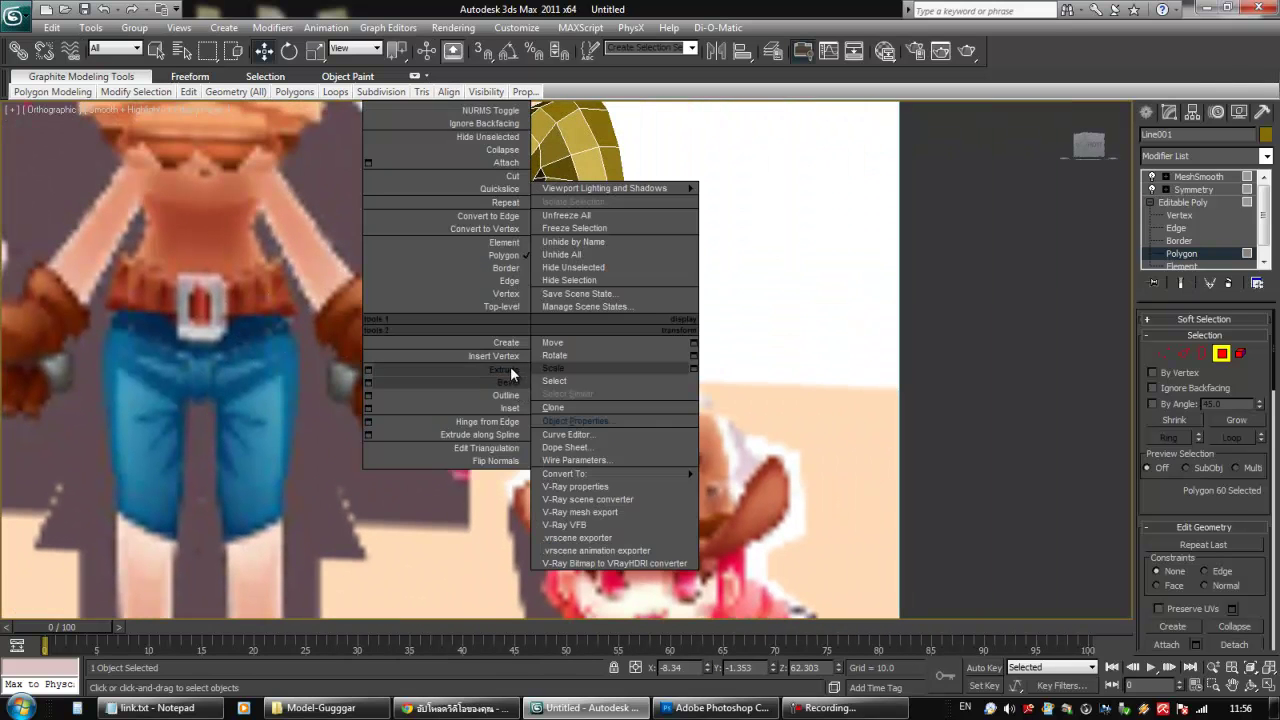
left_click(512, 374)
left_click_drag(535, 338, 543, 300)
scroll(543, 300, "down", 5)
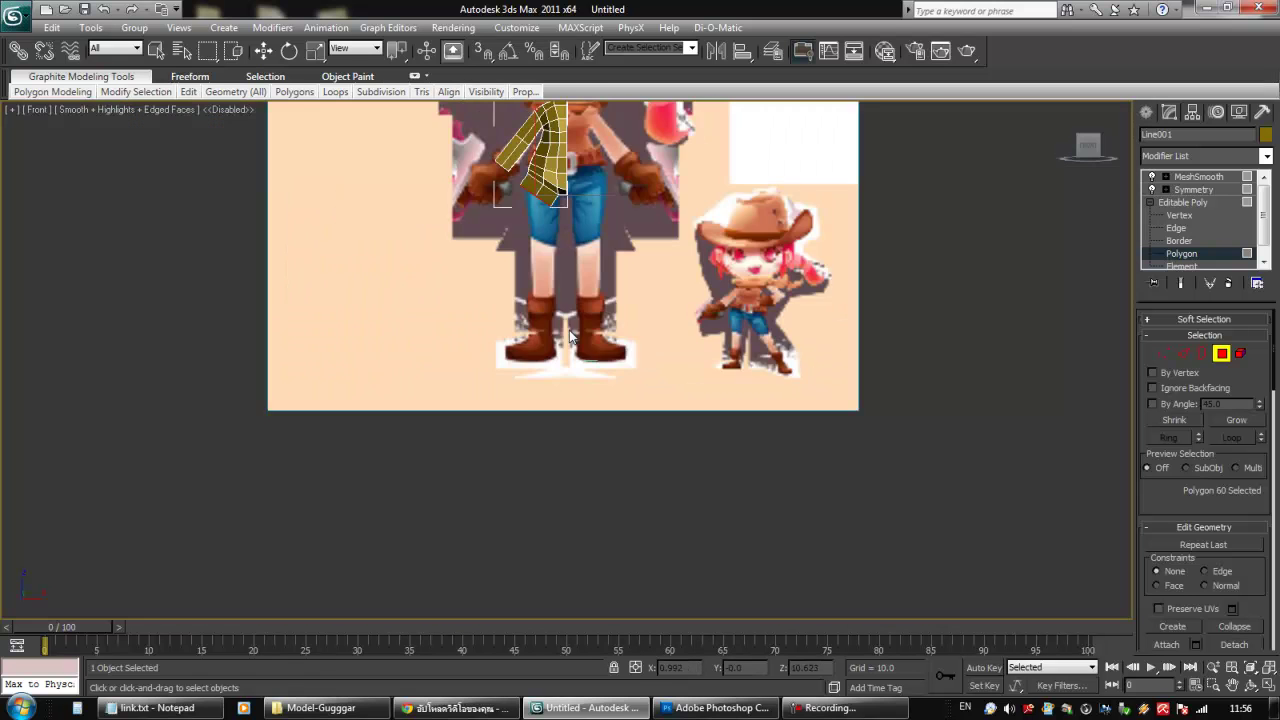
scroll(615, 403, "up", 5)
middle_click_drag(615, 403, 601, 419)
key("w")
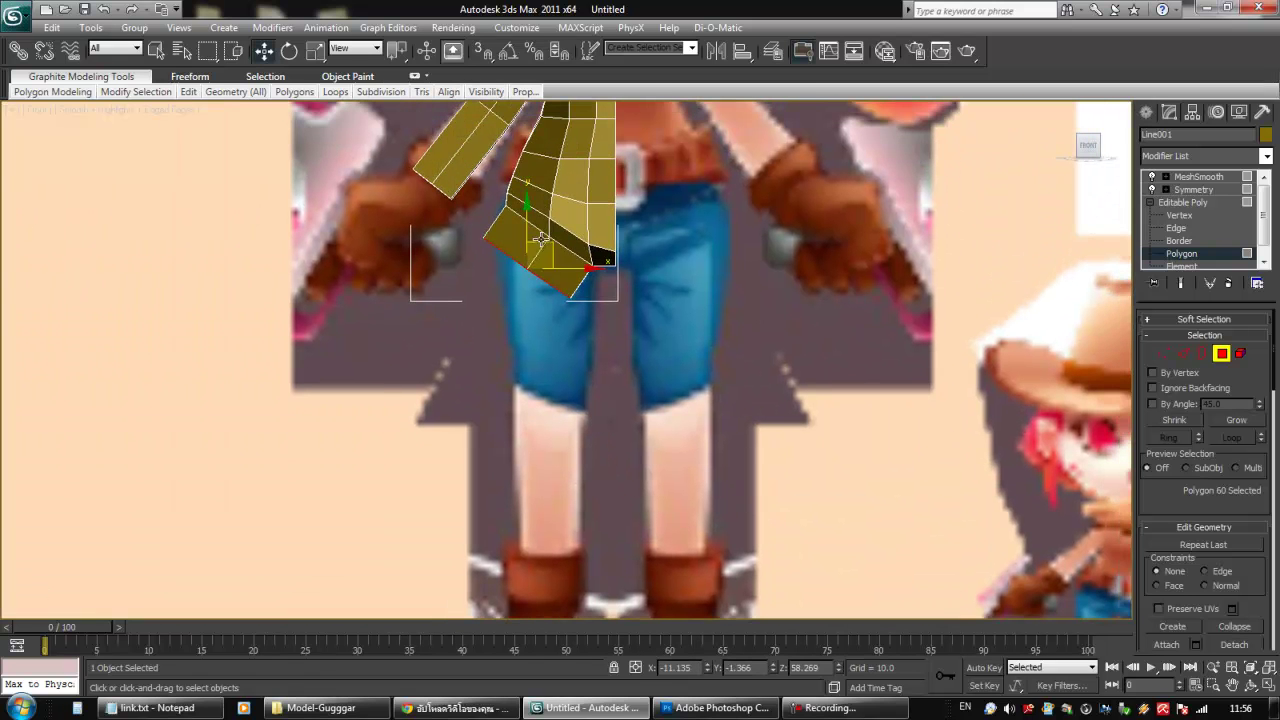
Lower the leg's cap polygon to the hem of the reference shorts and rotate it level.
left_click_drag(542, 245, 576, 323)
key("e")
key("r")
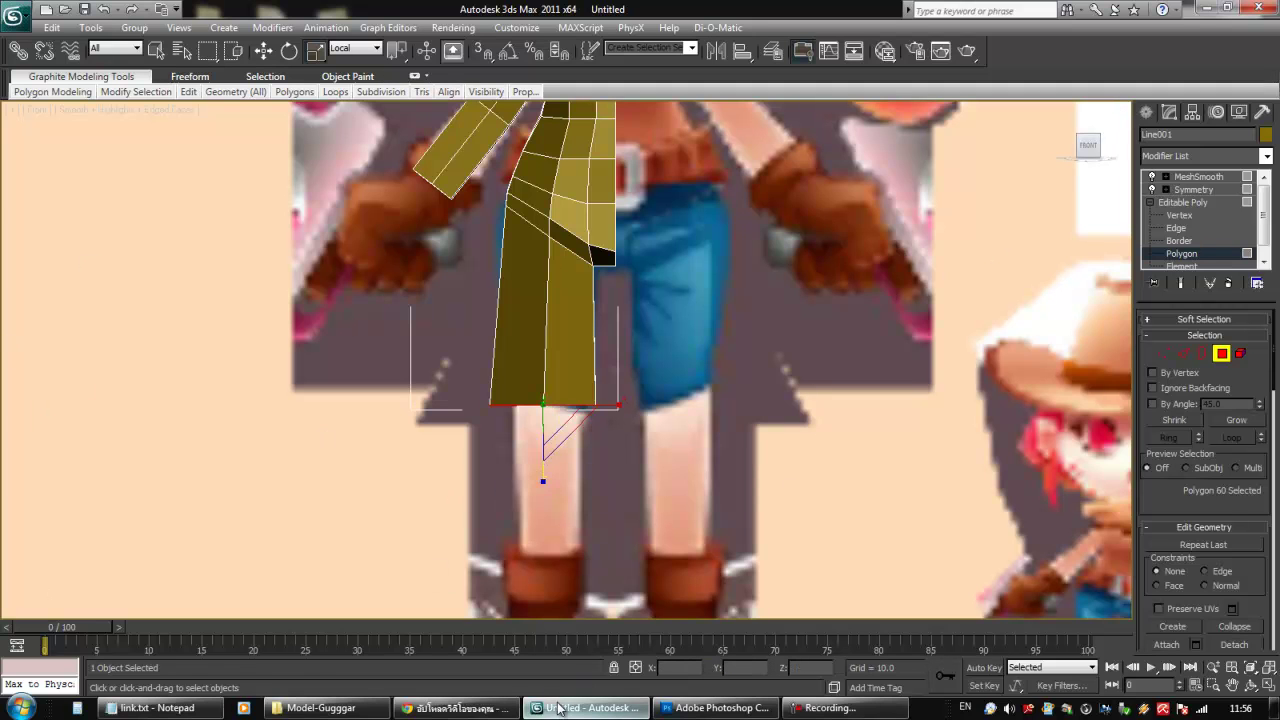
Scale the leg's cap polygon down uniformly and shift it along X to match the width of the shorts' hem in the front reference.
key("r")
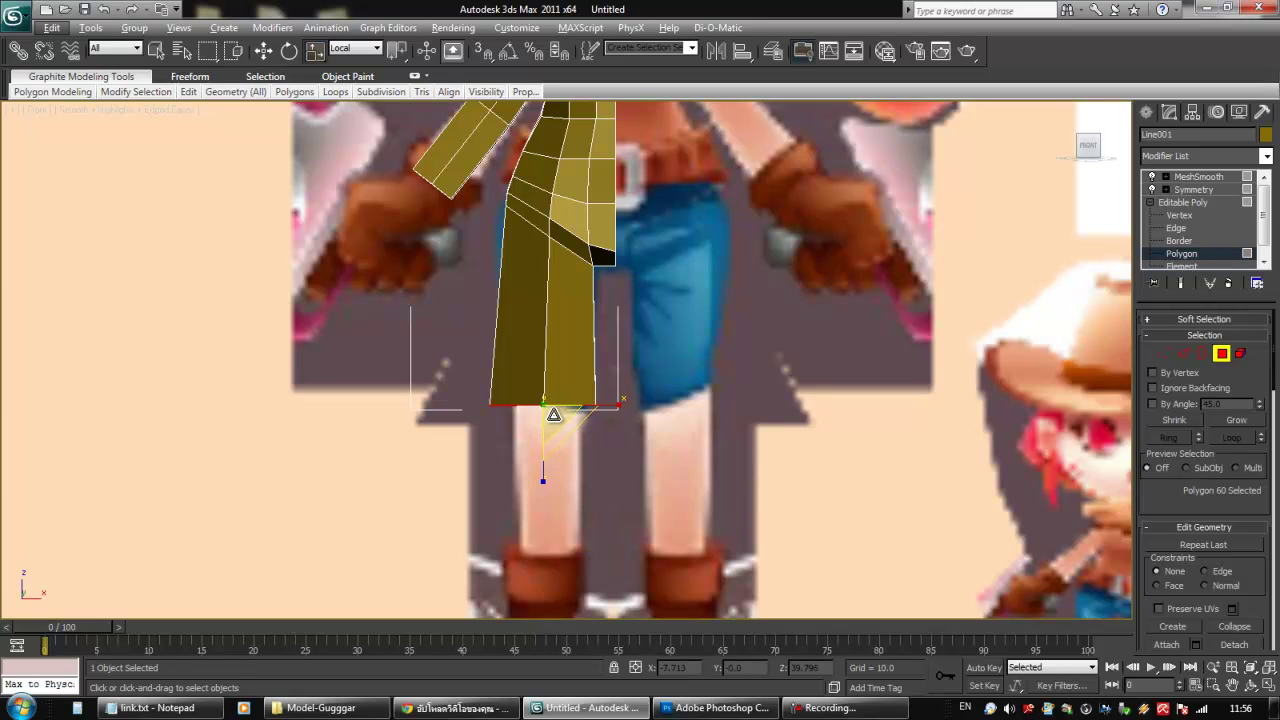
middle_click_drag(554, 417, 543, 411, "alt")
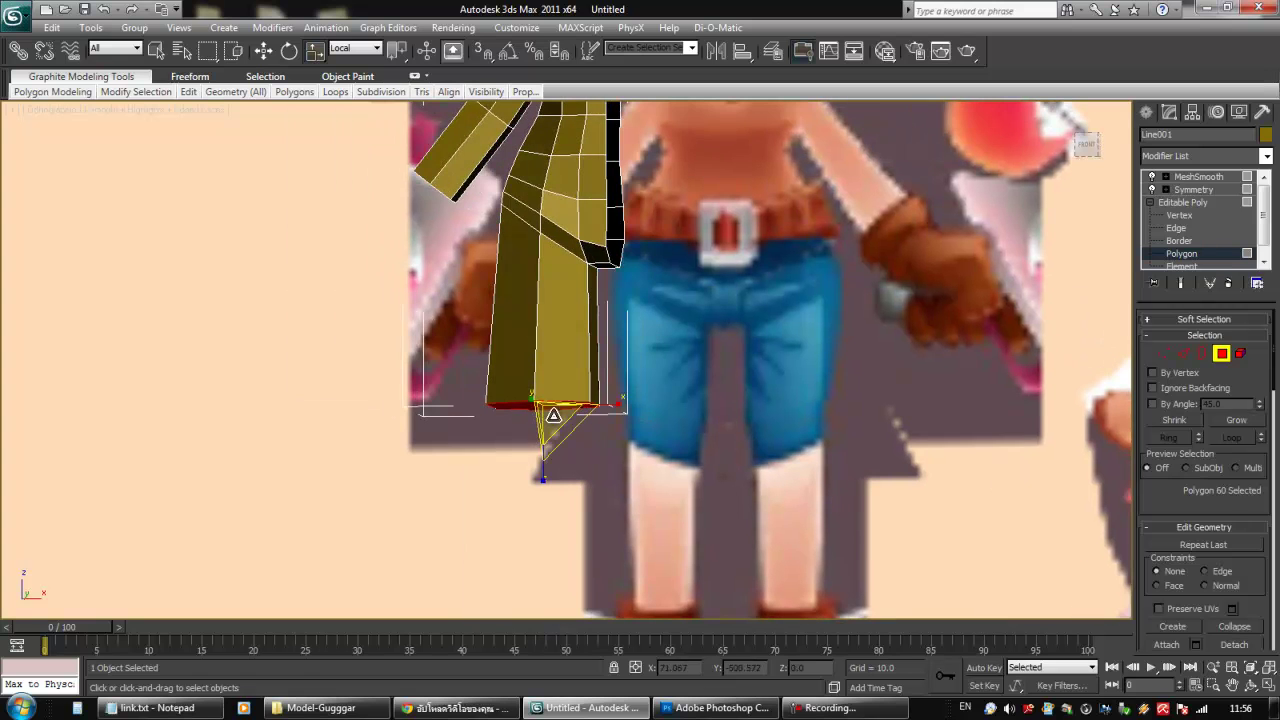
left_click_drag(553, 412, 533, 459)
key("f")
middle_click_drag(527, 367, 530, 464)
scroll(553, 393, "up", 5)
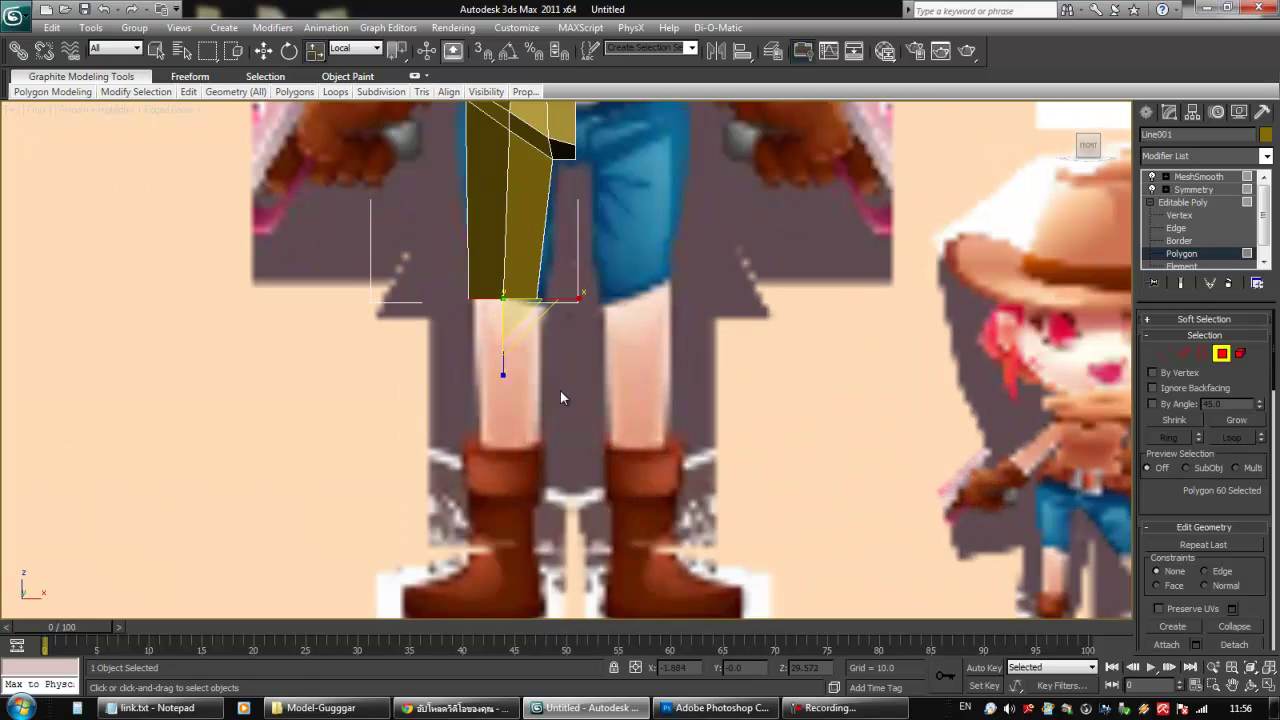
middle_click_drag(553, 393, 588, 475)
key("w")
left_click_drag(583, 389, 594, 385)
middle_click_drag(606, 380, 631, 498)
scroll(630, 432, "up", 2)
scroll(632, 427, "down", 2)
Reposition the outer and middle hip vertices at Vertex level to smooth the line where the leg joins the torso.
left_click(1163, 354)
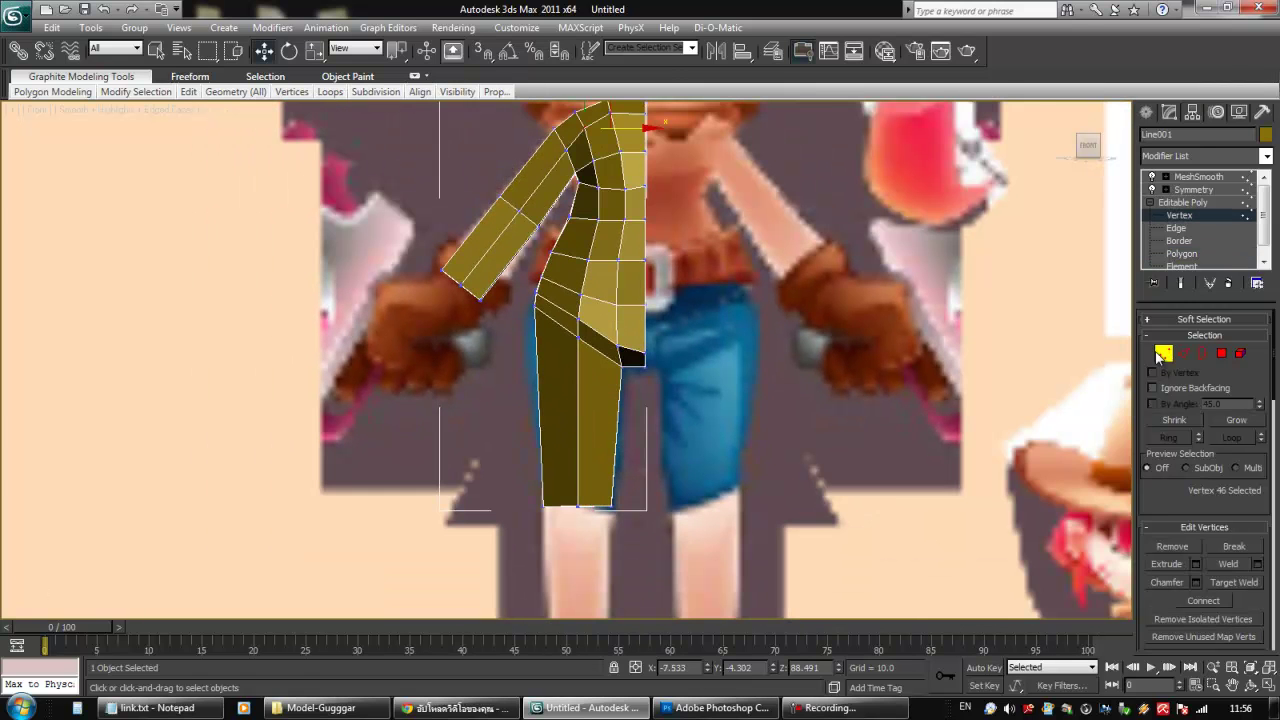
scroll(497, 371, "up", 3)
left_click_drag(598, 348, 603, 285)
middle_click_drag(600, 399, 598, 361)
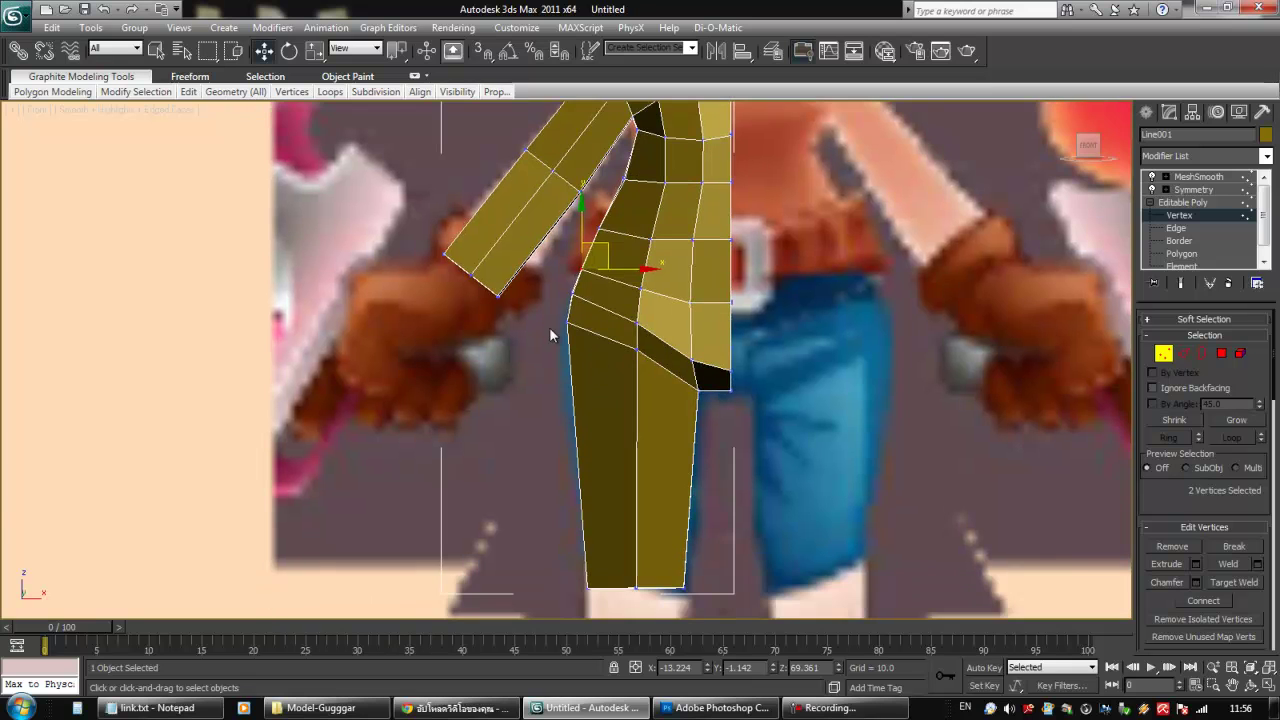
key("ctrl+z")
key("ctrl+z")
left_click_drag(595, 304, 595, 305)
left_click_drag(610, 371, 654, 325)
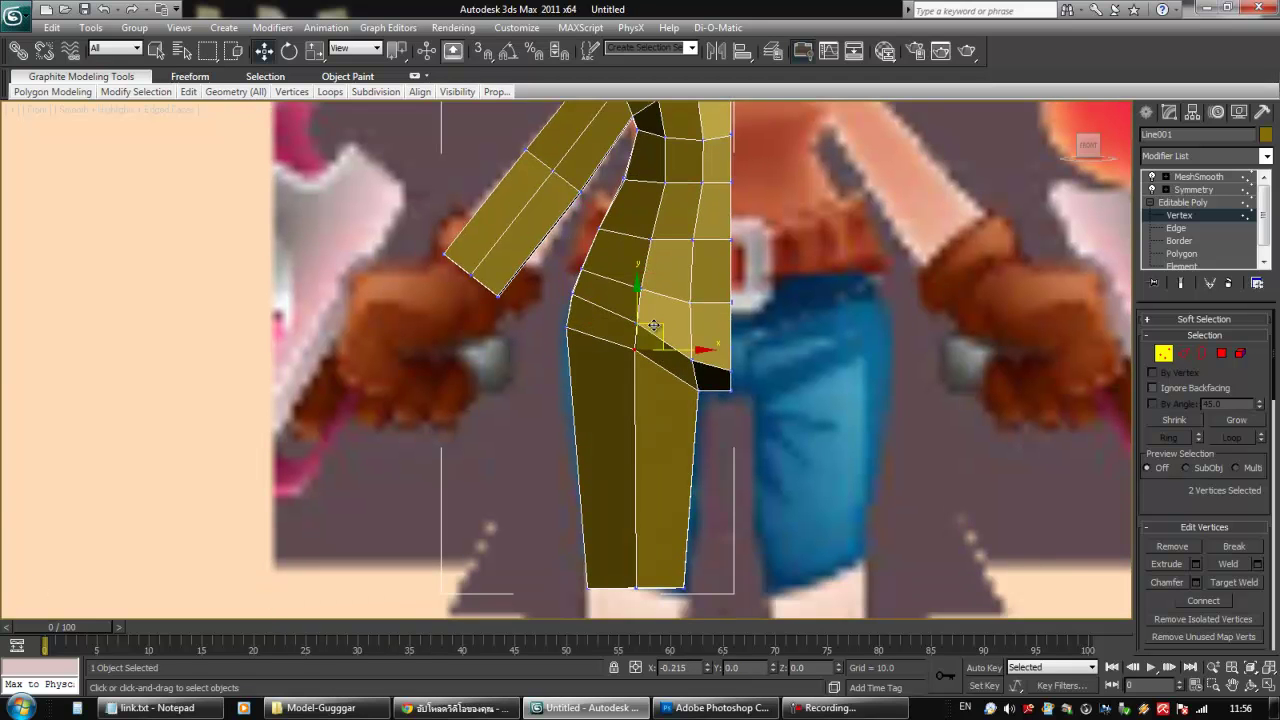
Pull the side vertices of the torso's waist inward one at a time, on both the back and the front.
scroll(646, 430, "down", 2)
middle_click_drag(646, 430, 864, 496)
scroll(864, 496, "down", 1)
scroll(680, 330, "up", 3)
left_click(648, 301)
middle_click_drag(648, 301, 678, 337, "alt")
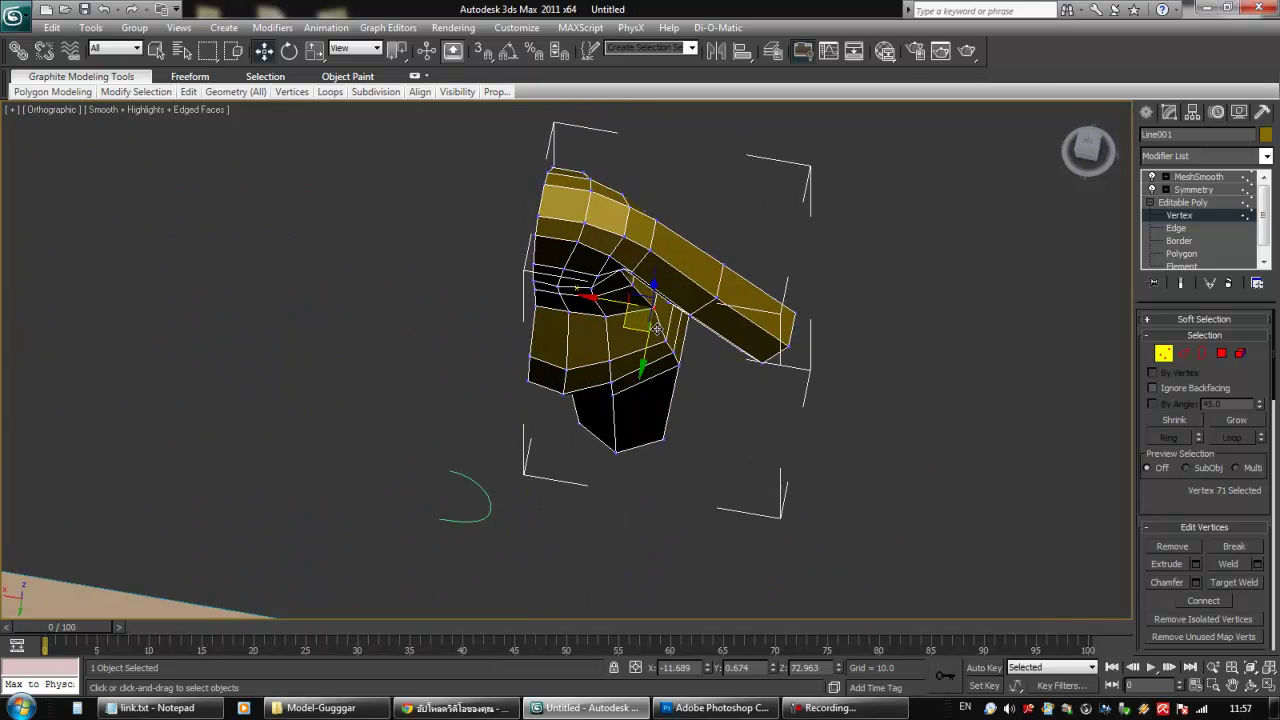
left_click_drag(623, 324, 617, 328)
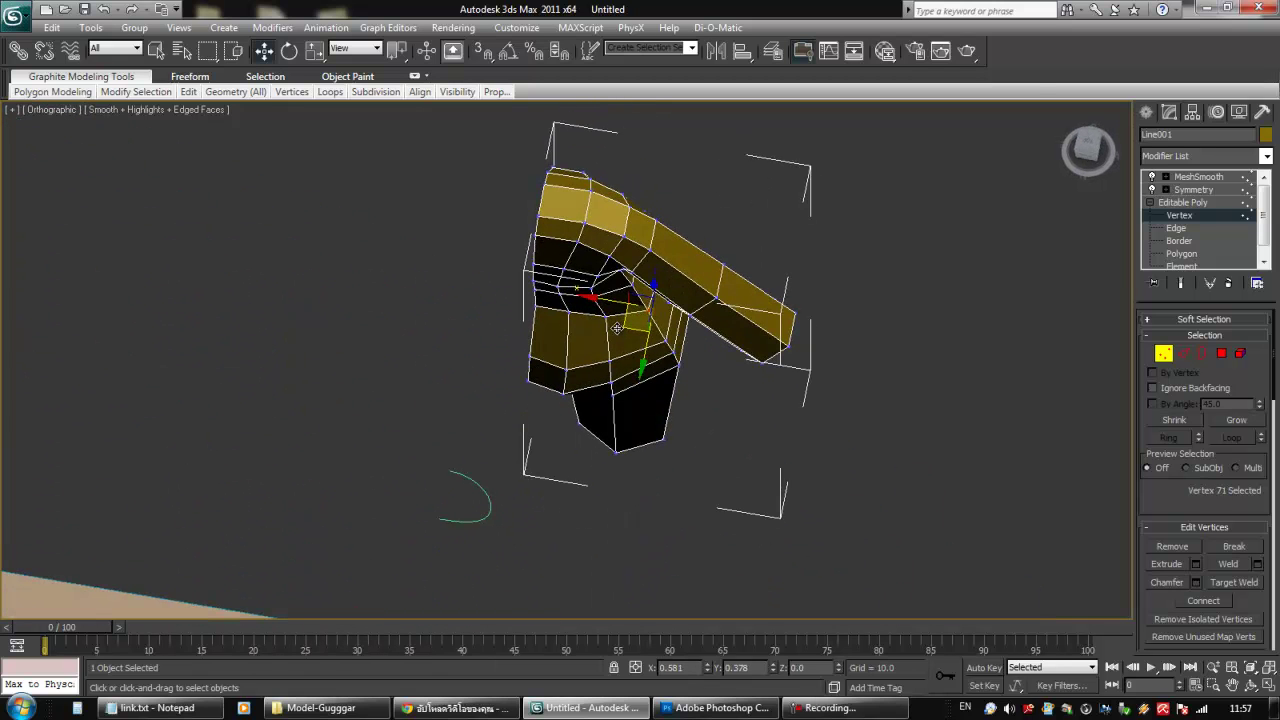
left_click(548, 308)
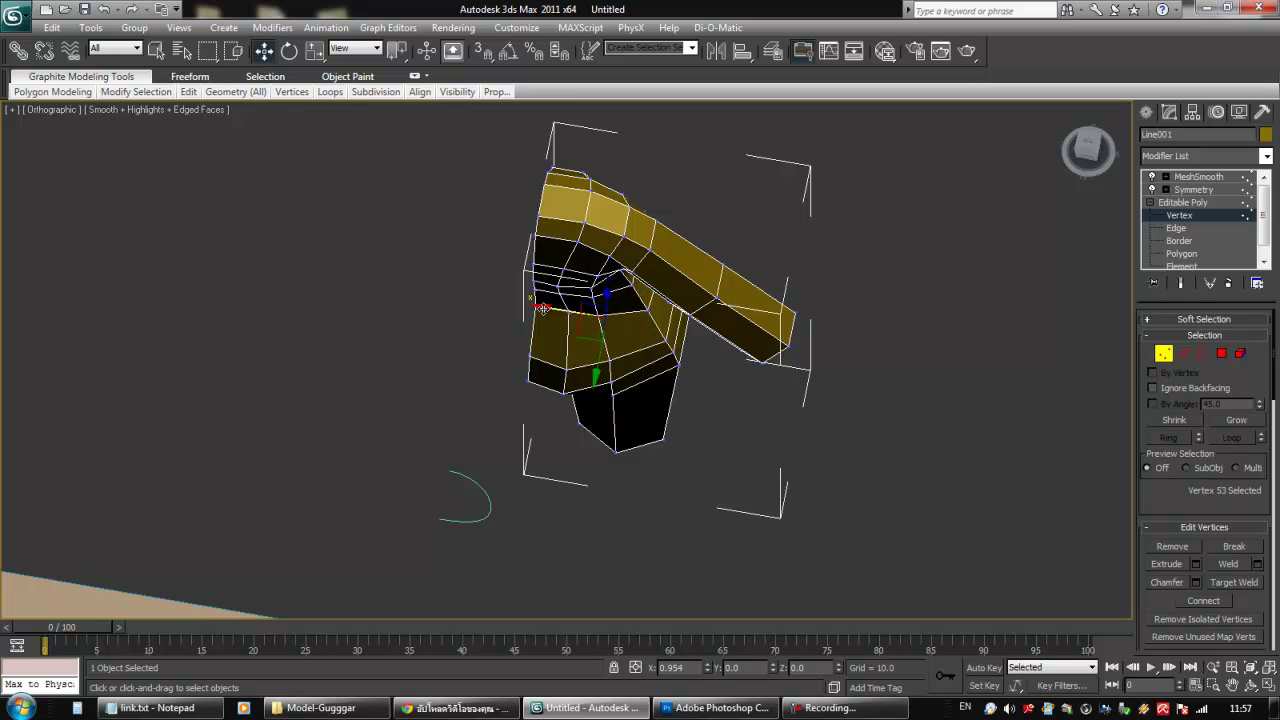
left_click(560, 302)
middle_click_drag(523, 304, 483, 401, "alt")
left_click(495, 322)
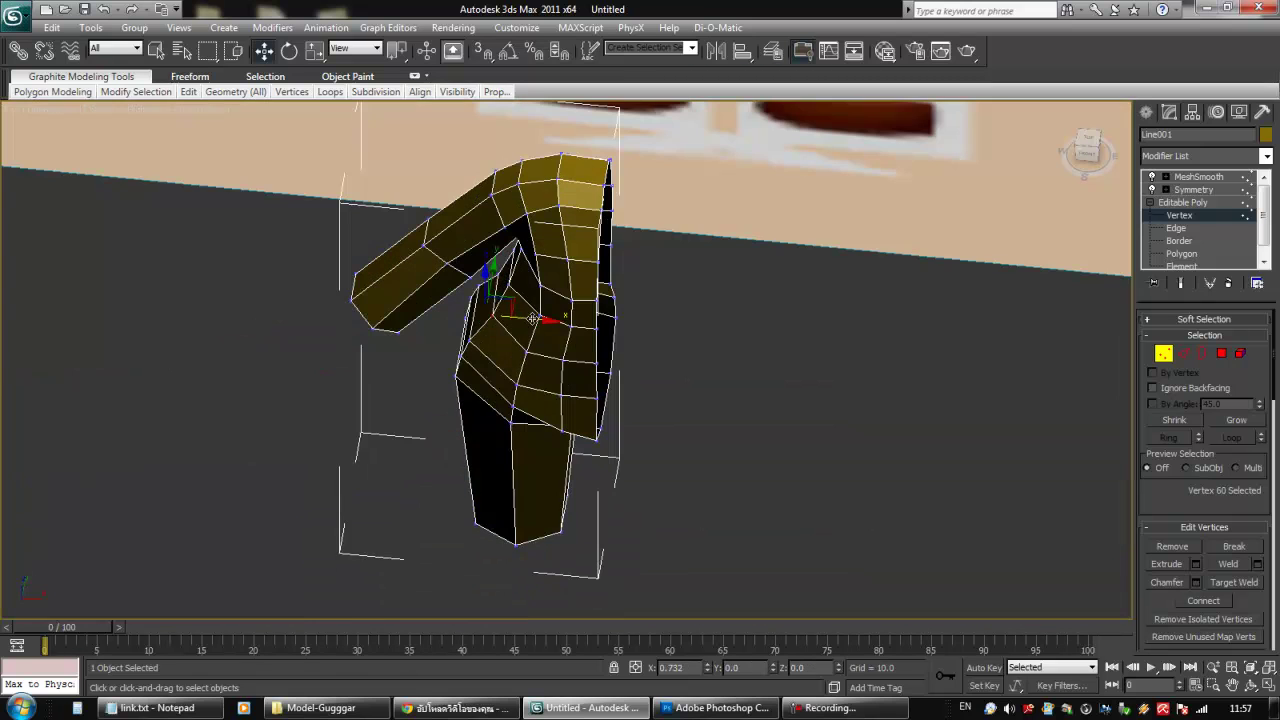
Lower the crotch vertices on the body's centreline slightly in the front view.
key("f")
key("f")
middle_click_drag(542, 303, 498, 448)
scroll(545, 390, "up", 5)
middle_click_drag(528, 250, 570, 444)
scroll(499, 383, "down", 3)
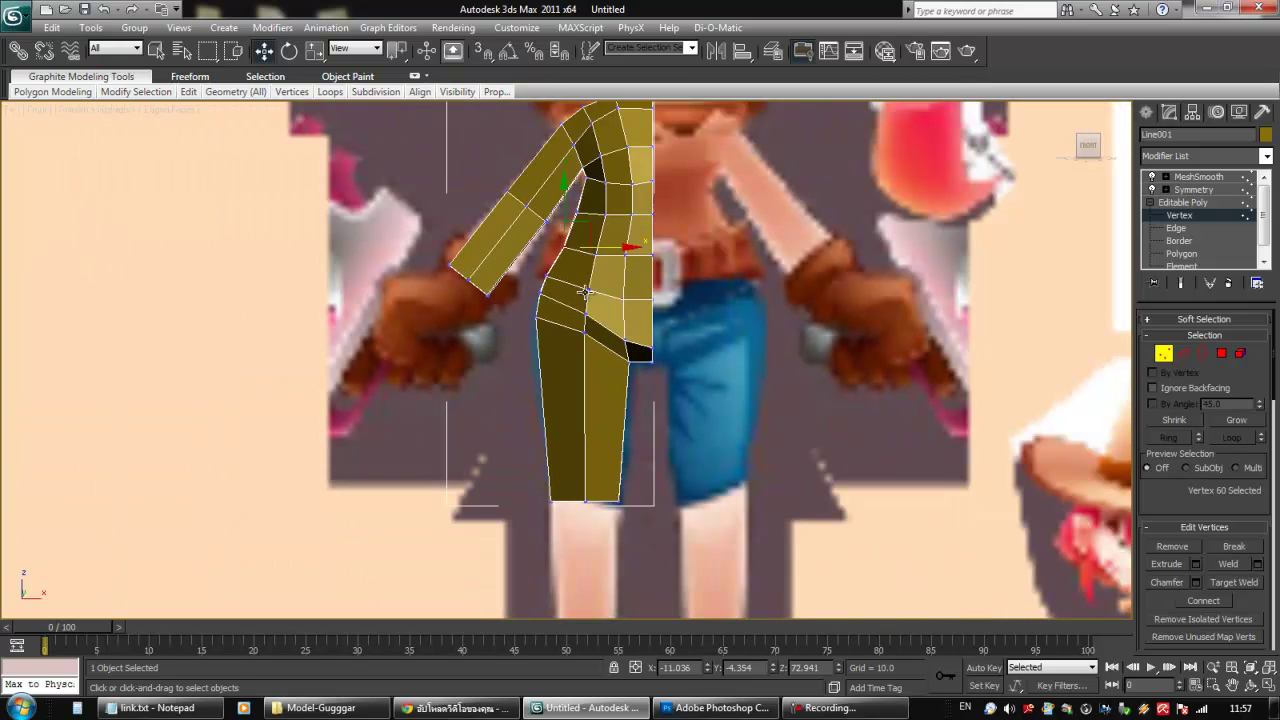
left_click(641, 318)
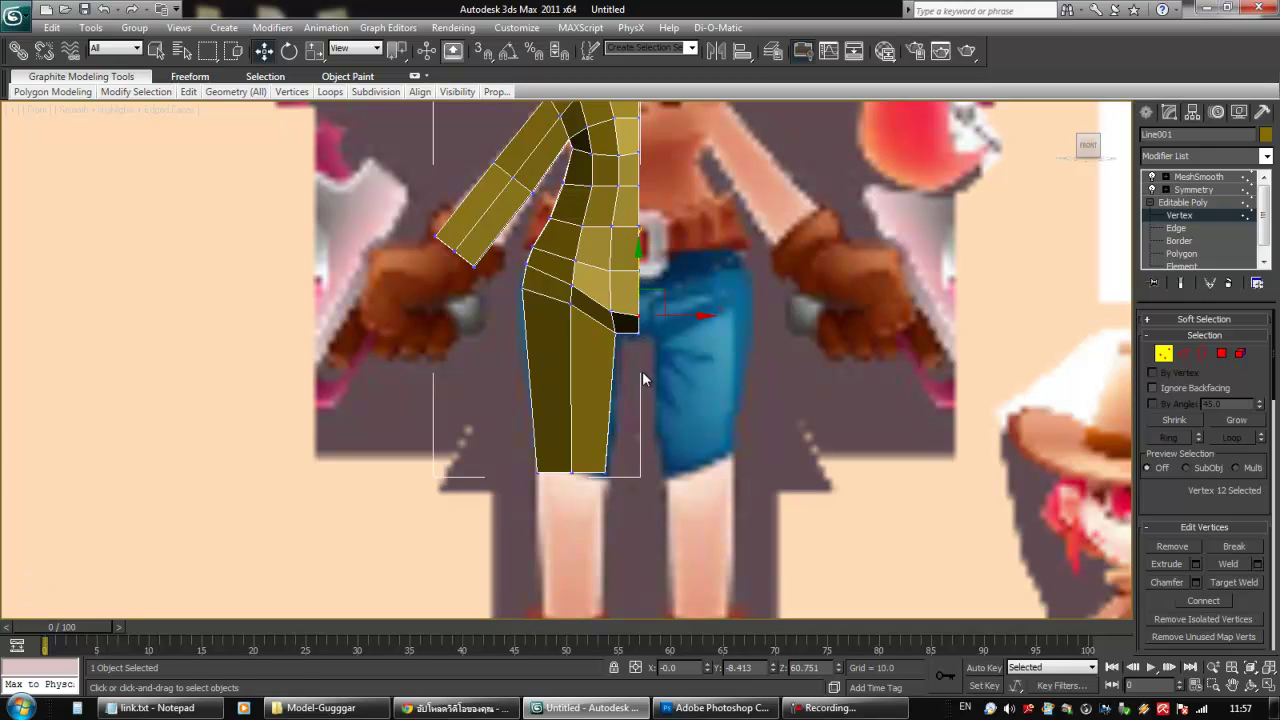
left_click_drag(641, 338, 643, 288)
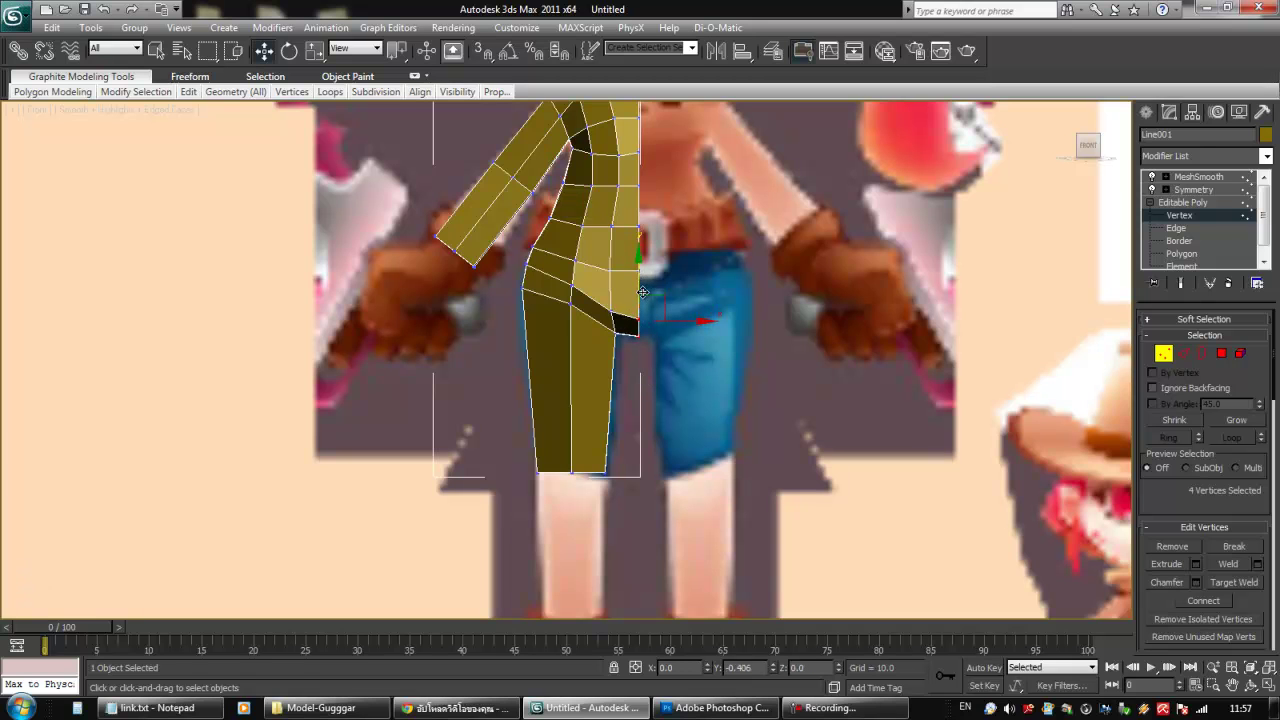
Extrude the leg's cap polygon downward from the shorts' hem at Polygon level.
scroll(677, 391, "down", 3)
middle_click_drag(684, 455, 586, 371)
left_click(670, 396)
left_click(1221, 353)
right_click(585, 371)
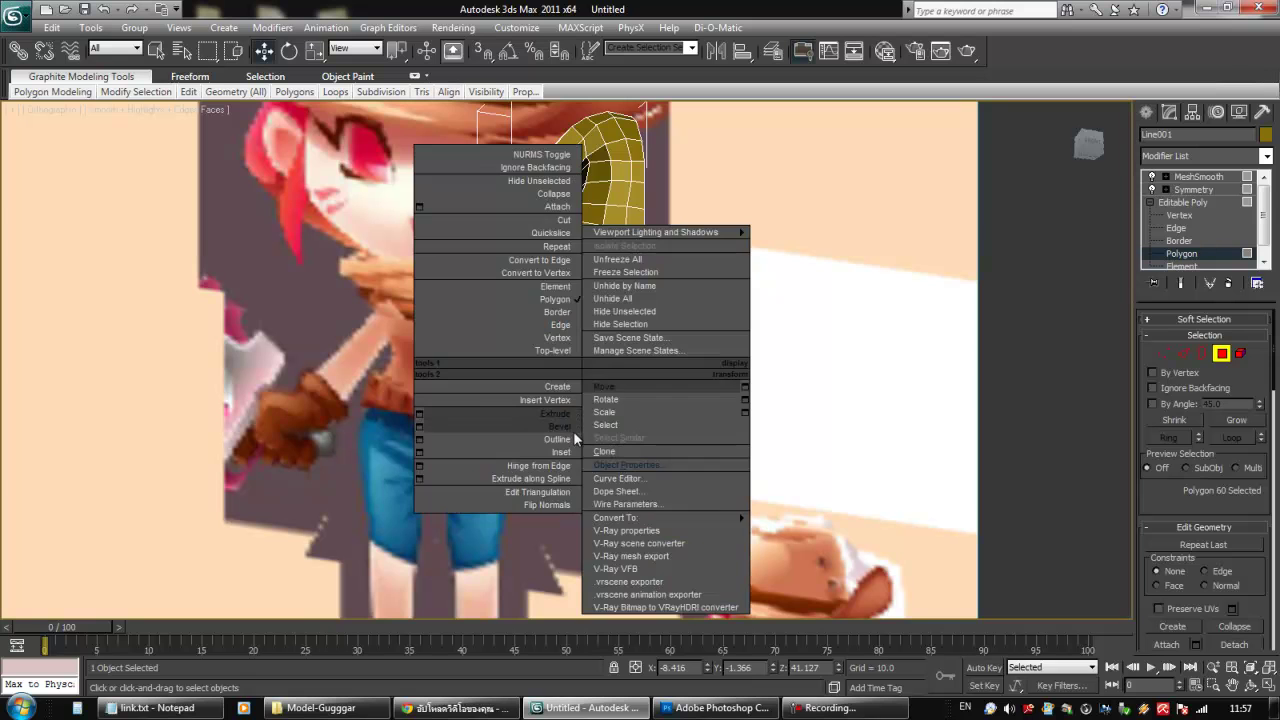
left_click(564, 418)
key("f")
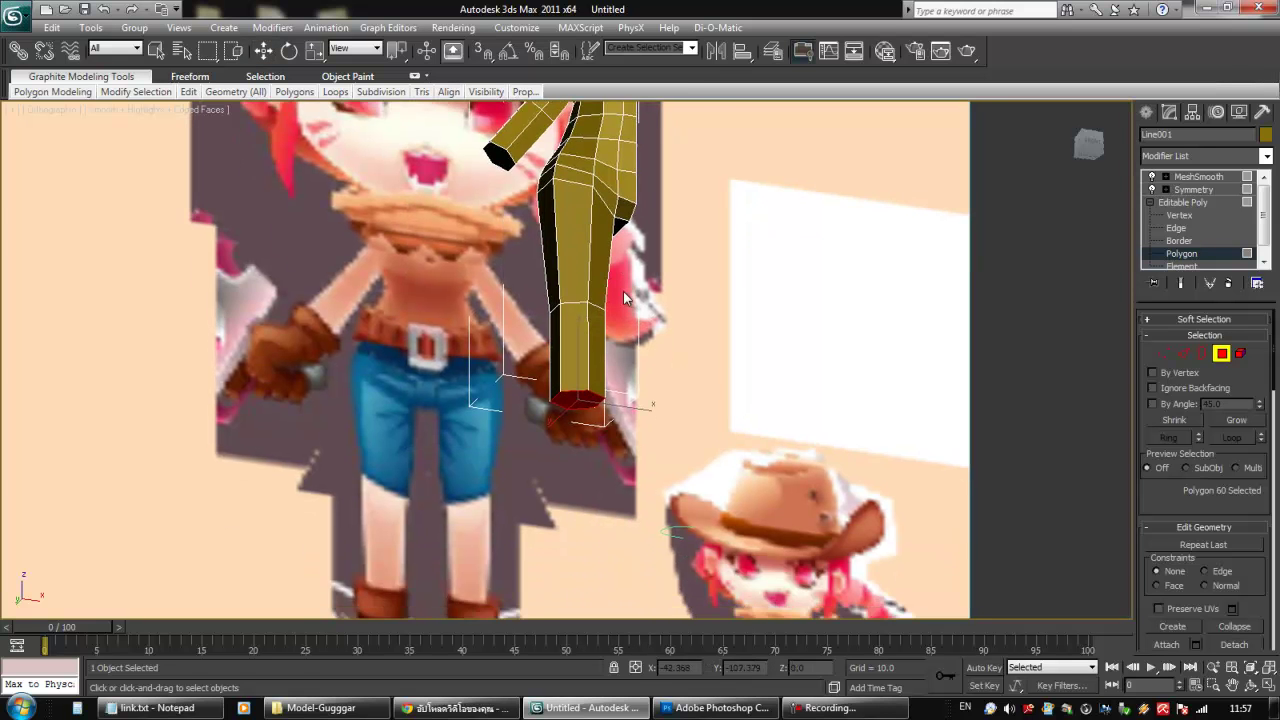
Raise the extruded cap polygon along Y so the new segment forms a short knee section.
scroll(583, 399, "up", 4)
middle_click_drag(583, 397, 611, 389)
key("w")
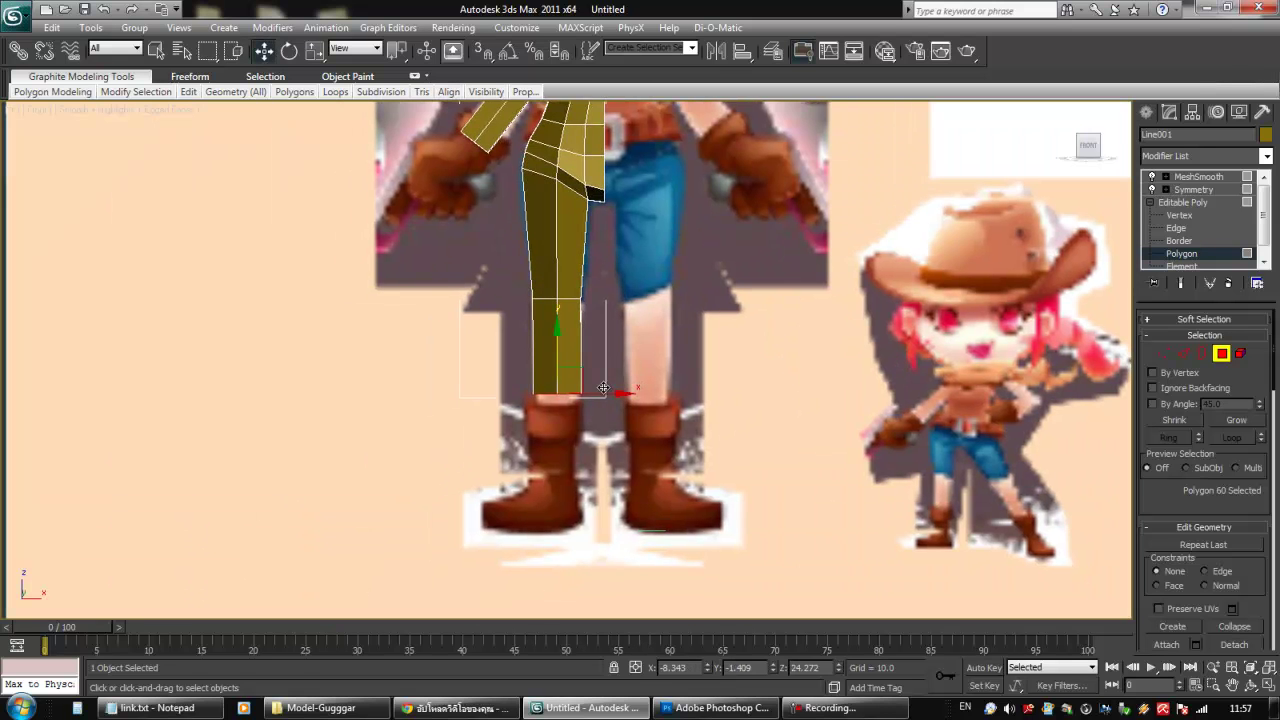
left_click_drag(559, 357, 549, 326)
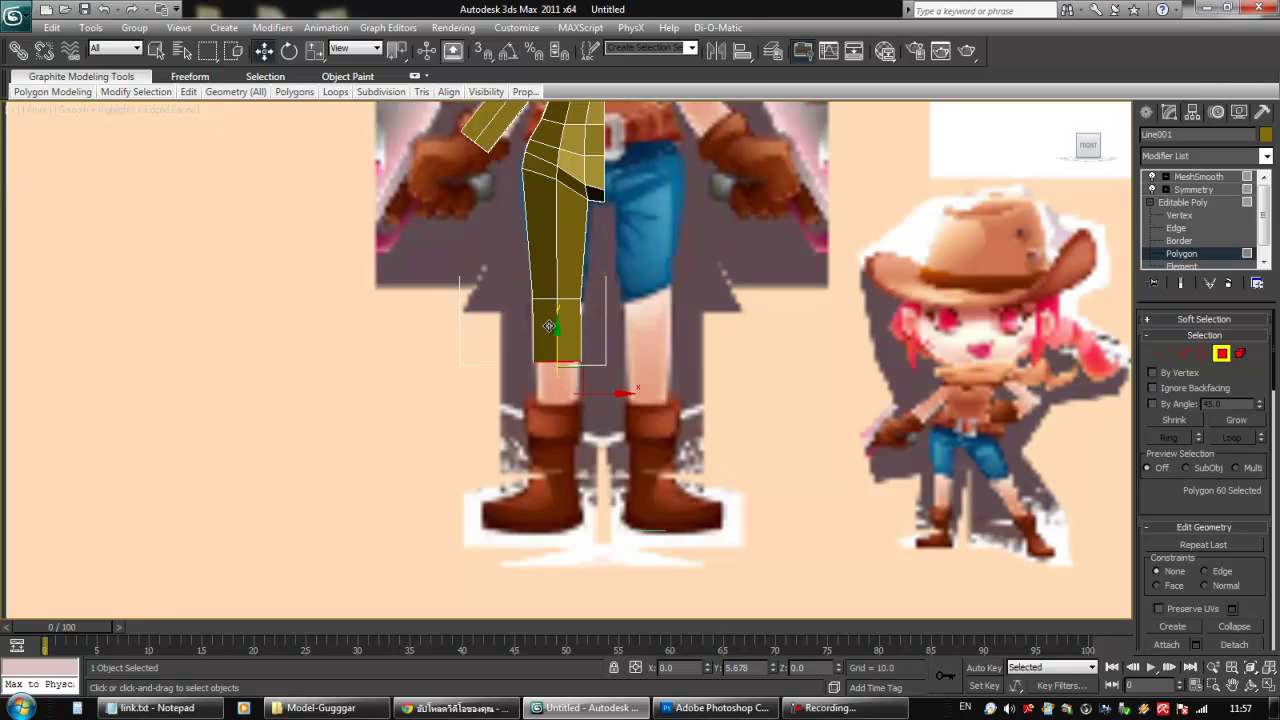
Enlarge the cap polygon below the knee slightly and shift it along X in the left view.
key("r")
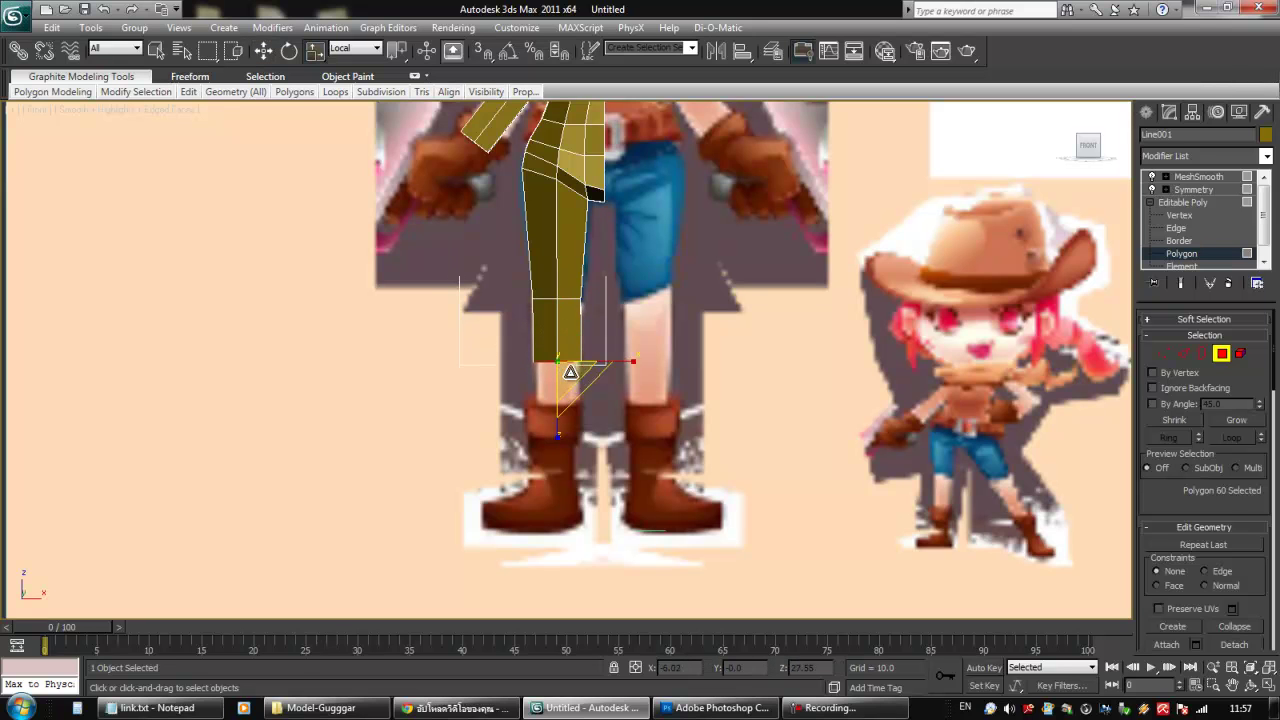
middle_click_drag(580, 366, 657, 396, "alt")
key("l")
scroll(628, 316, "up", 5)
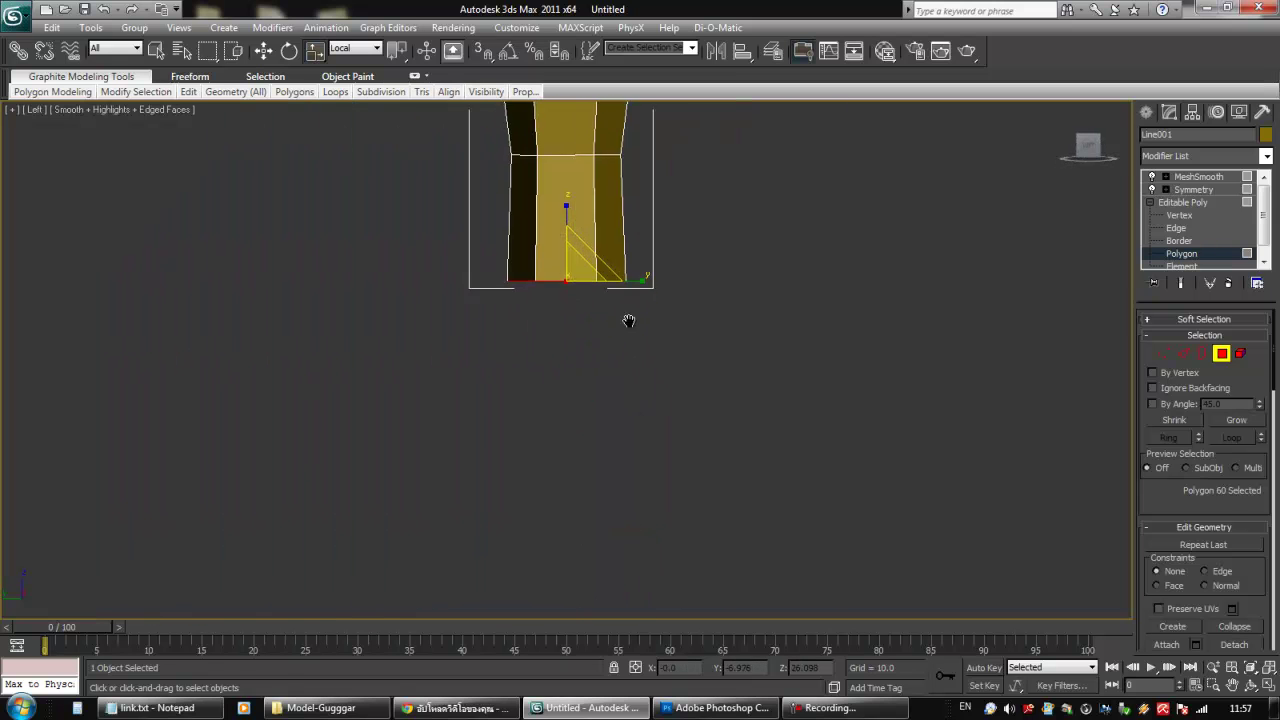
key("w")
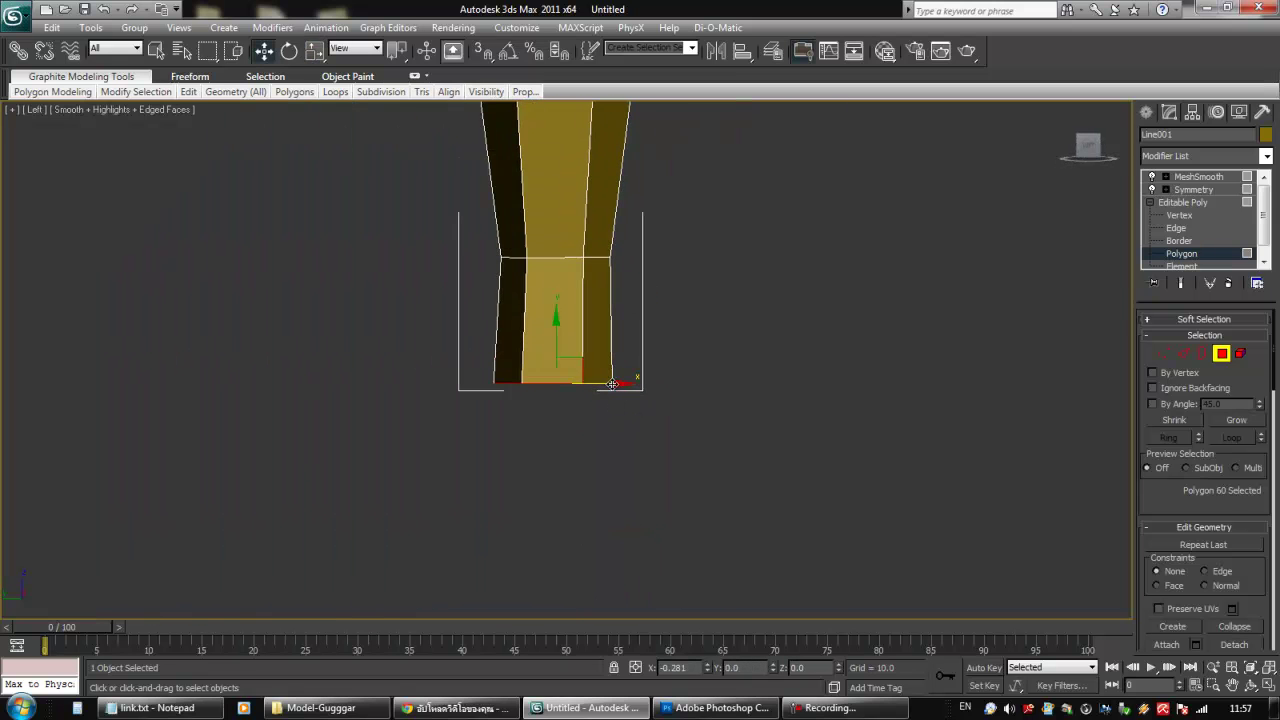
Extrude the cap polygon below the knee downward to start the lower leg.
middle_click_drag(612, 422, 567, 366, "alt")
right_click(566, 364)
left_click(538, 418)
left_click_drag(543, 403, 549, 327)
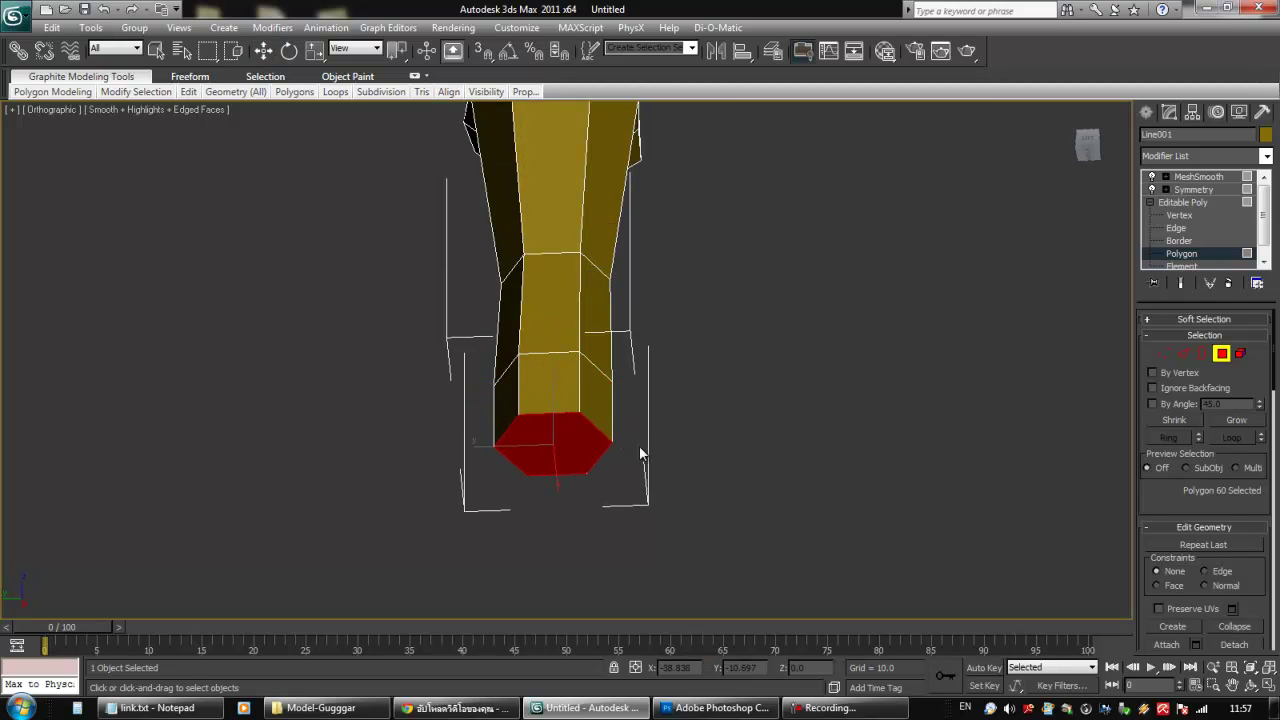
key("f")
middle_click_drag(579, 498, 571, 449)
scroll(571, 448, "up", 5)
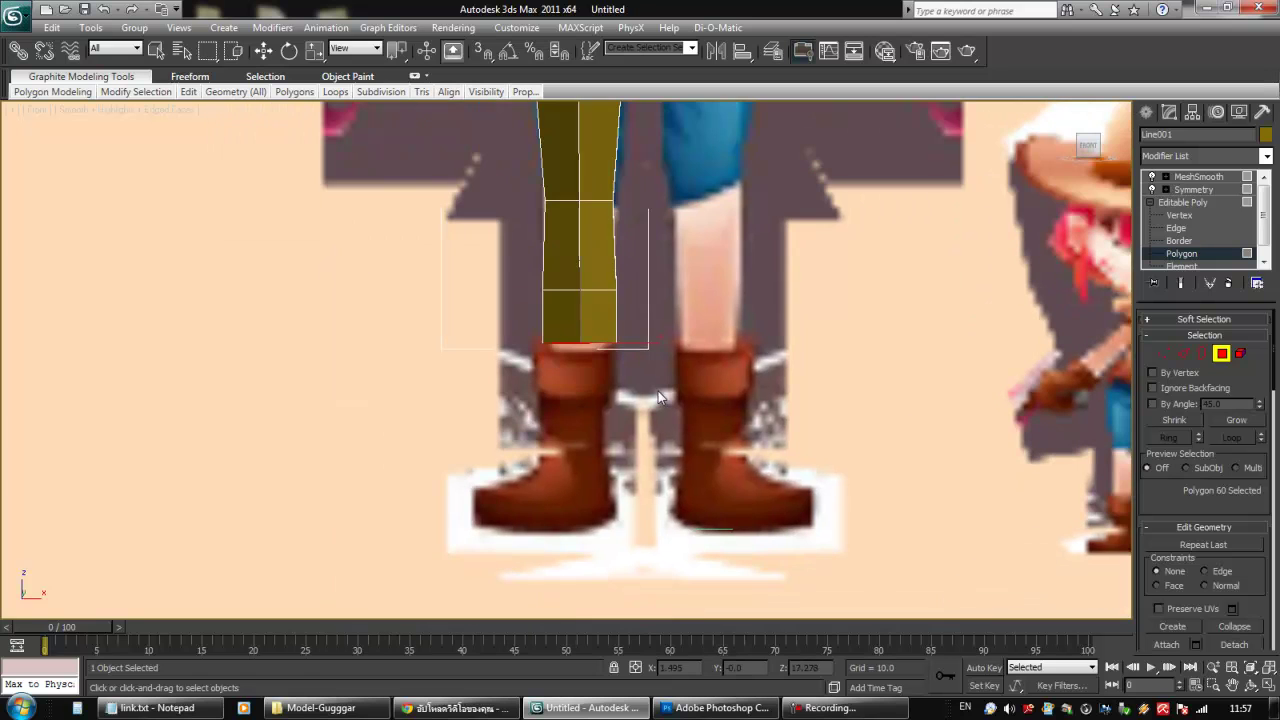
Lower the cap polygon to the boot's ankle, scale it to 69%, and shift it along X to centre it.
left_click_drag(582, 304, 575, 413)
key("r")
left_click_drag(593, 465, 588, 502)
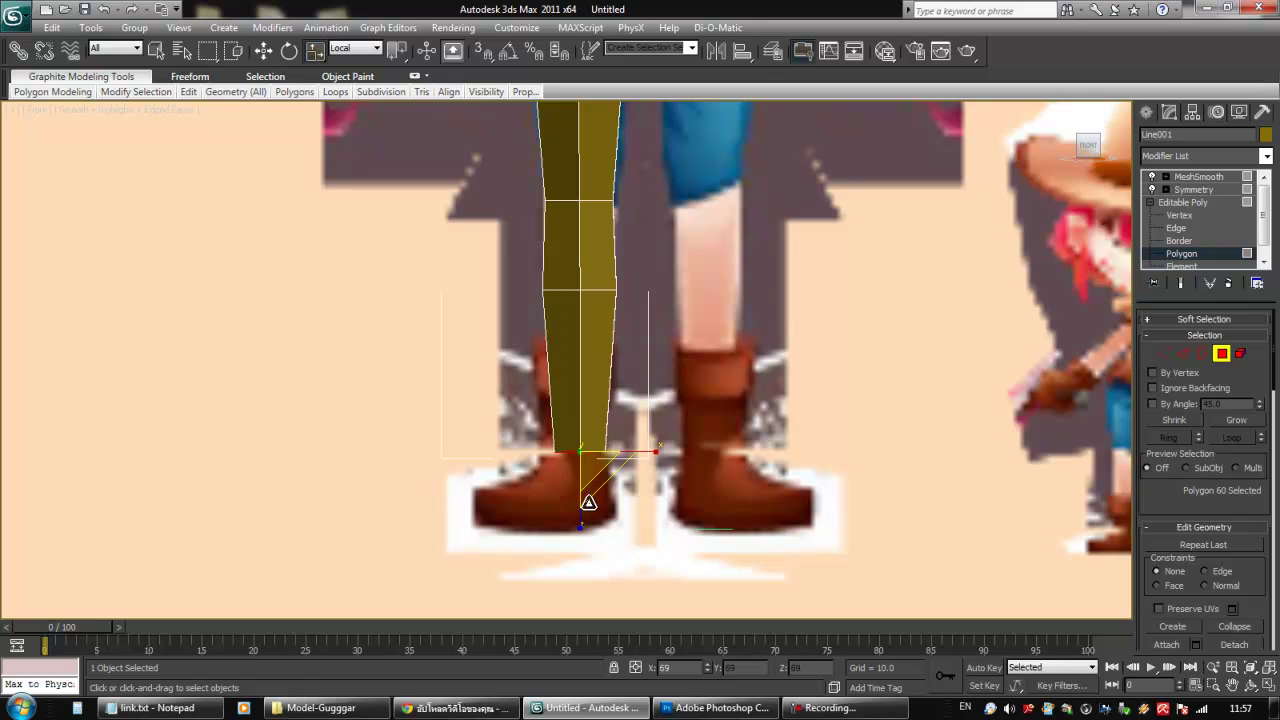
key("w")
left_click_drag(630, 452, 628, 452)
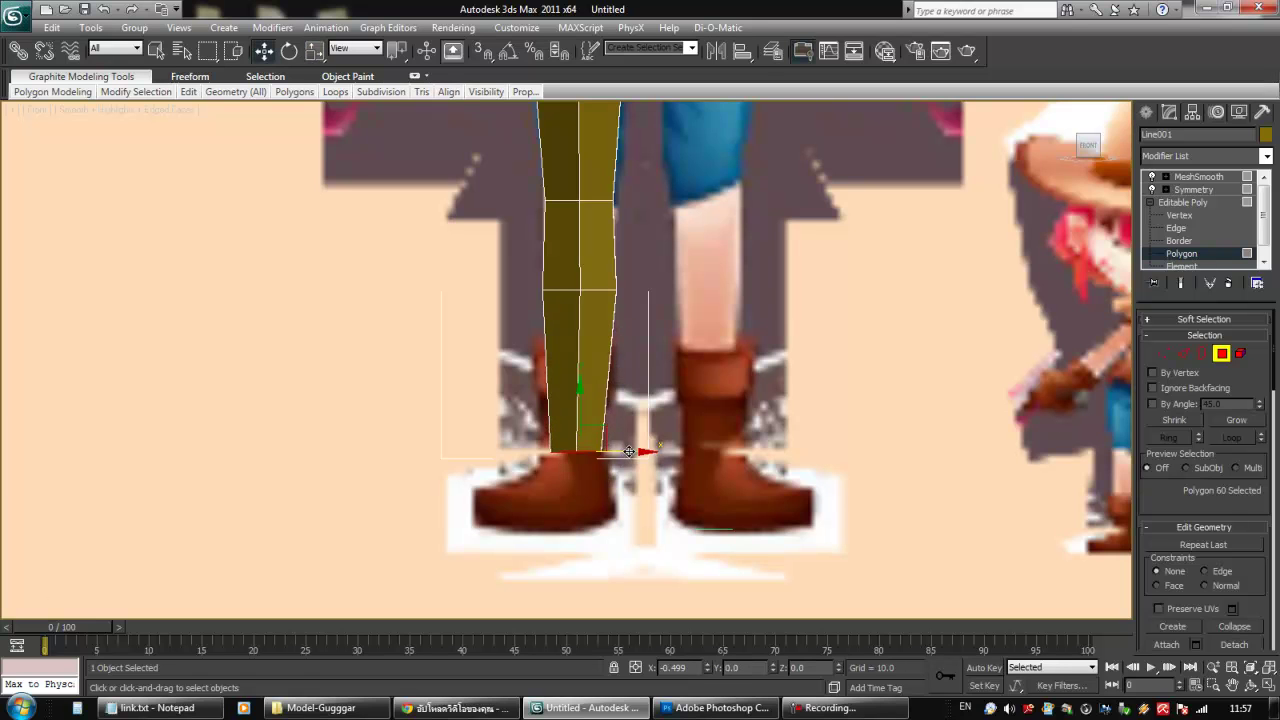
Select the ring of six vertices below the knee at Vertex level and raise it slightly along Y.
scroll(563, 283, "down", 5)
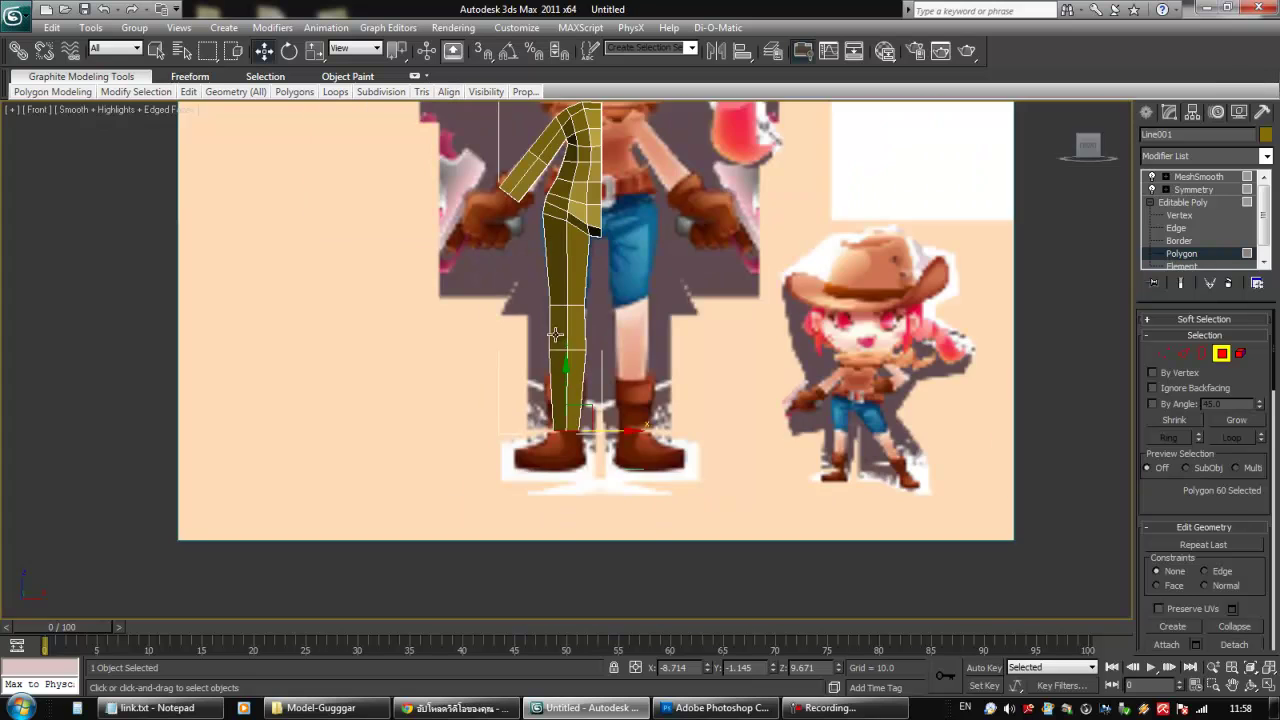
scroll(527, 370, "up", 4)
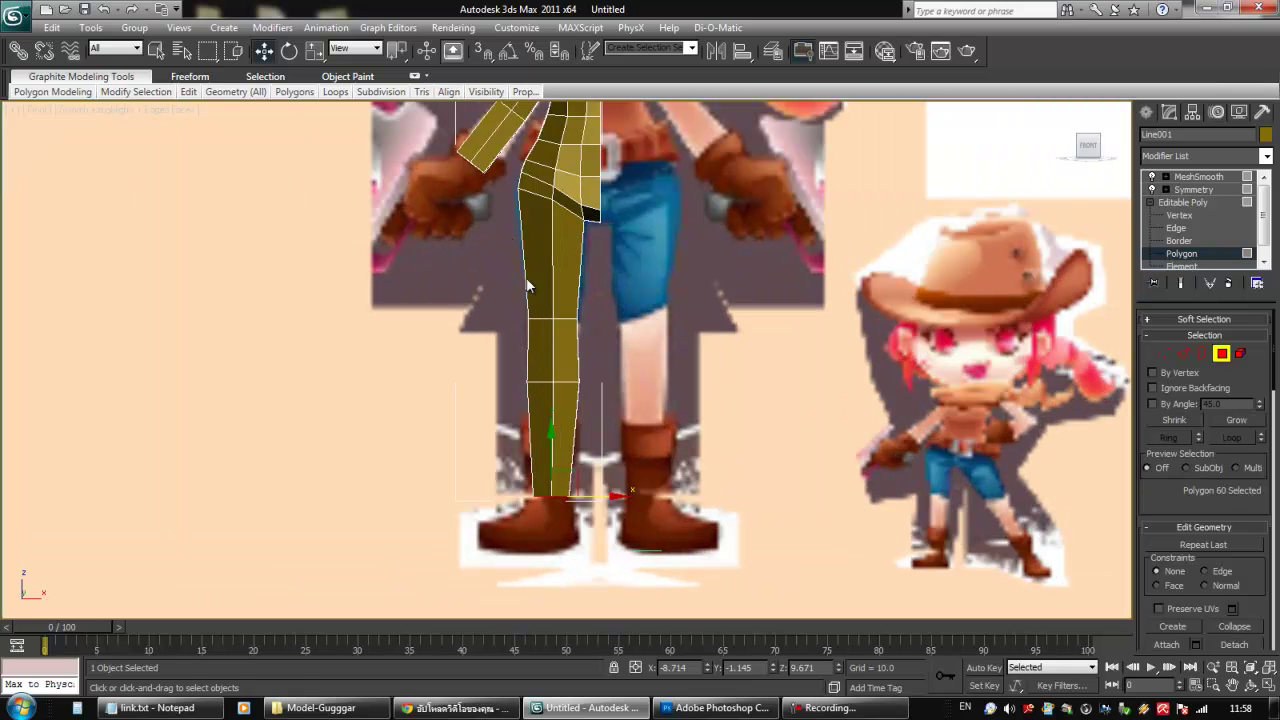
middle_click_drag(508, 372, 530, 416)
left_click_drag(531, 413, 620, 443)
left_click(893, 410)
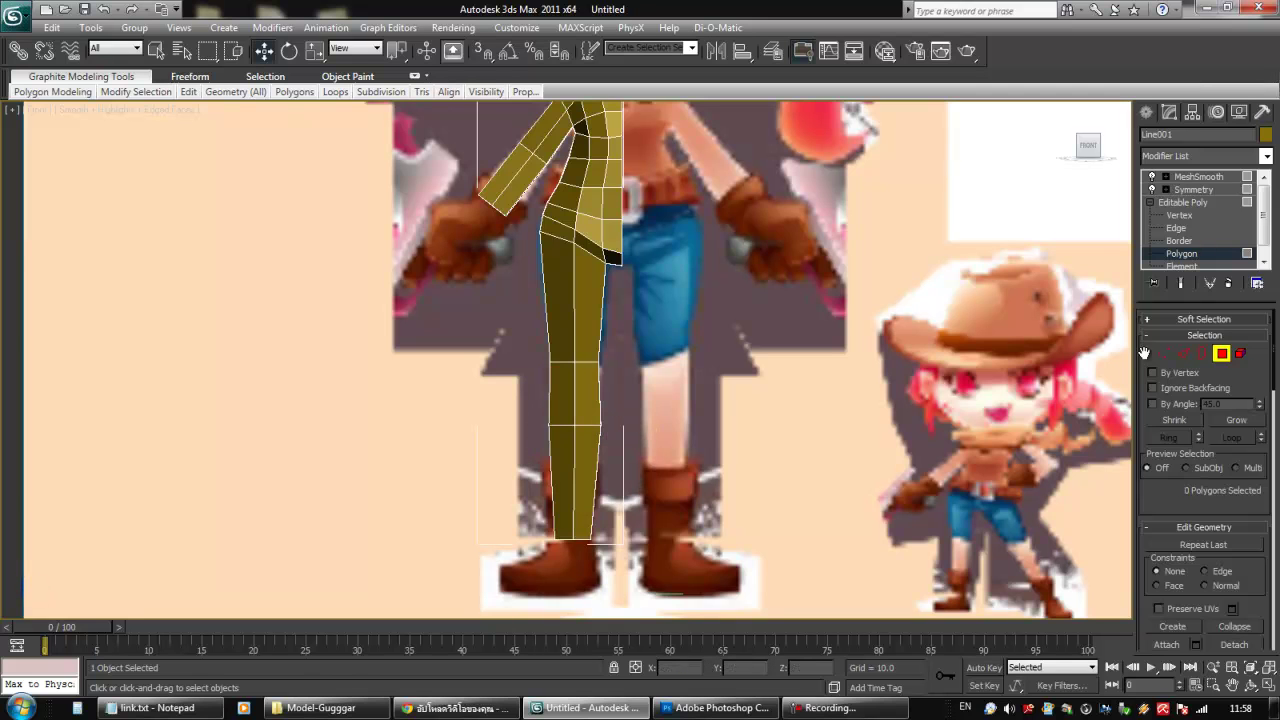
left_click(1164, 353)
left_click_drag(542, 412, 608, 433)
left_click_drag(576, 390, 576, 385)
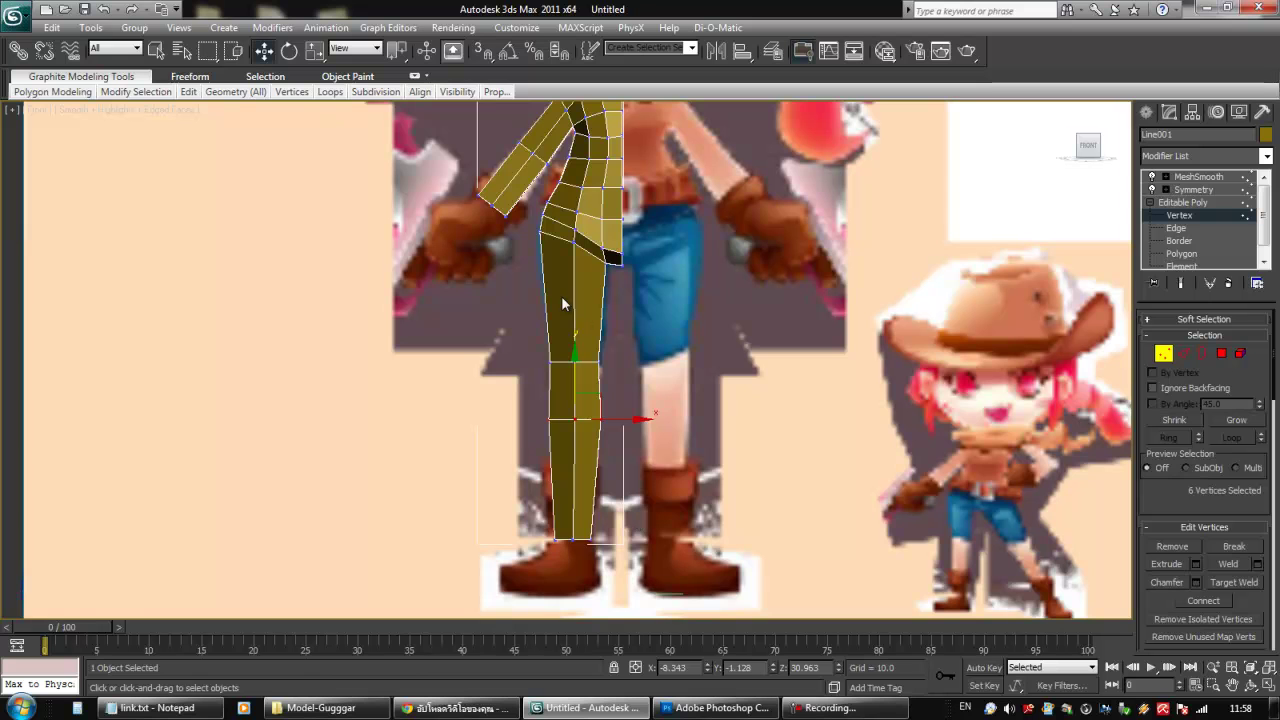
Select all polygons around the thigh and the lower leg at Polygon level, leaving the knee band out.
scroll(669, 406, "down", 3)
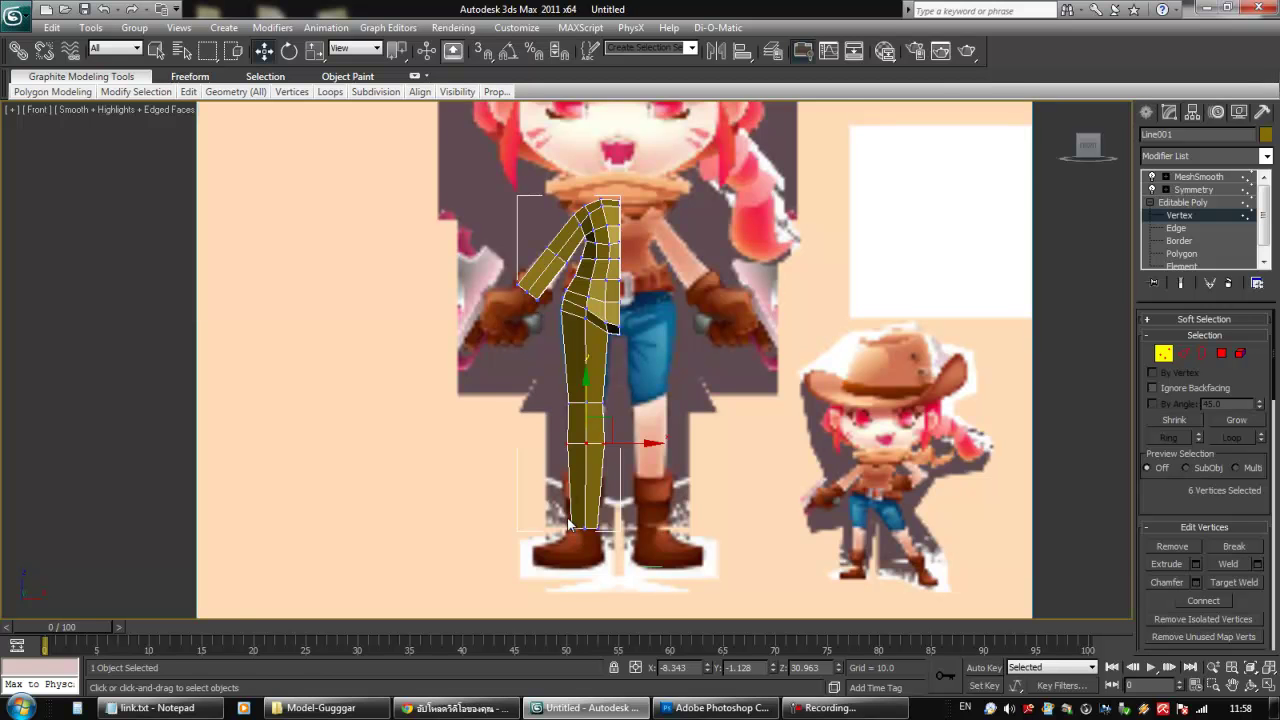
scroll(568, 521, "up", 5)
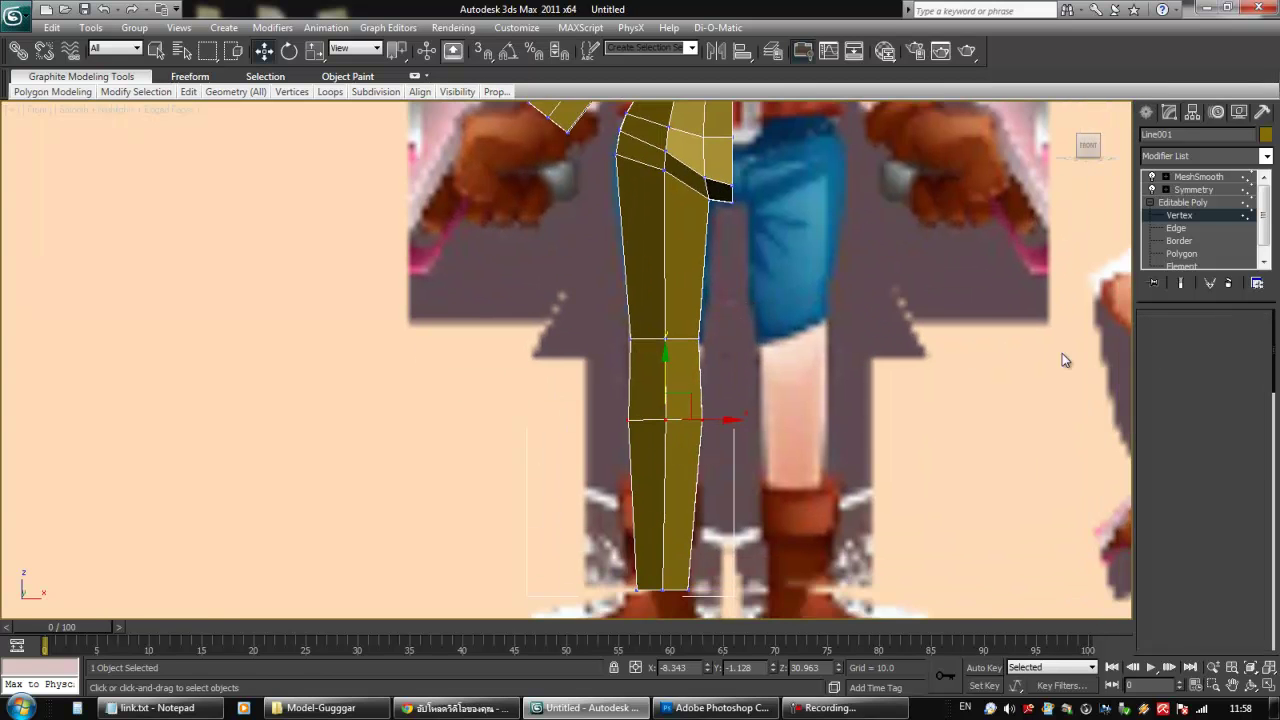
left_click(1220, 353)
scroll(497, 248, "down", 2)
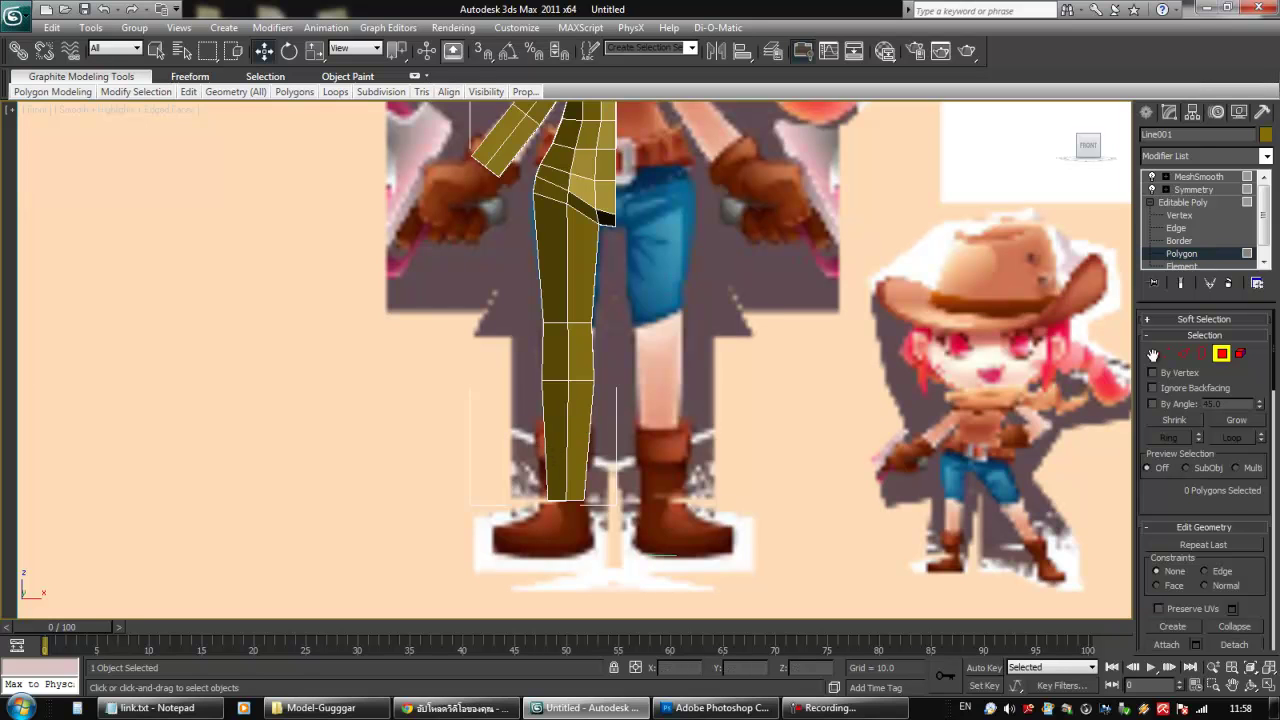
left_click_drag(475, 420, 667, 408)
left_click_drag(621, 296, 621, 296, "ctrl")
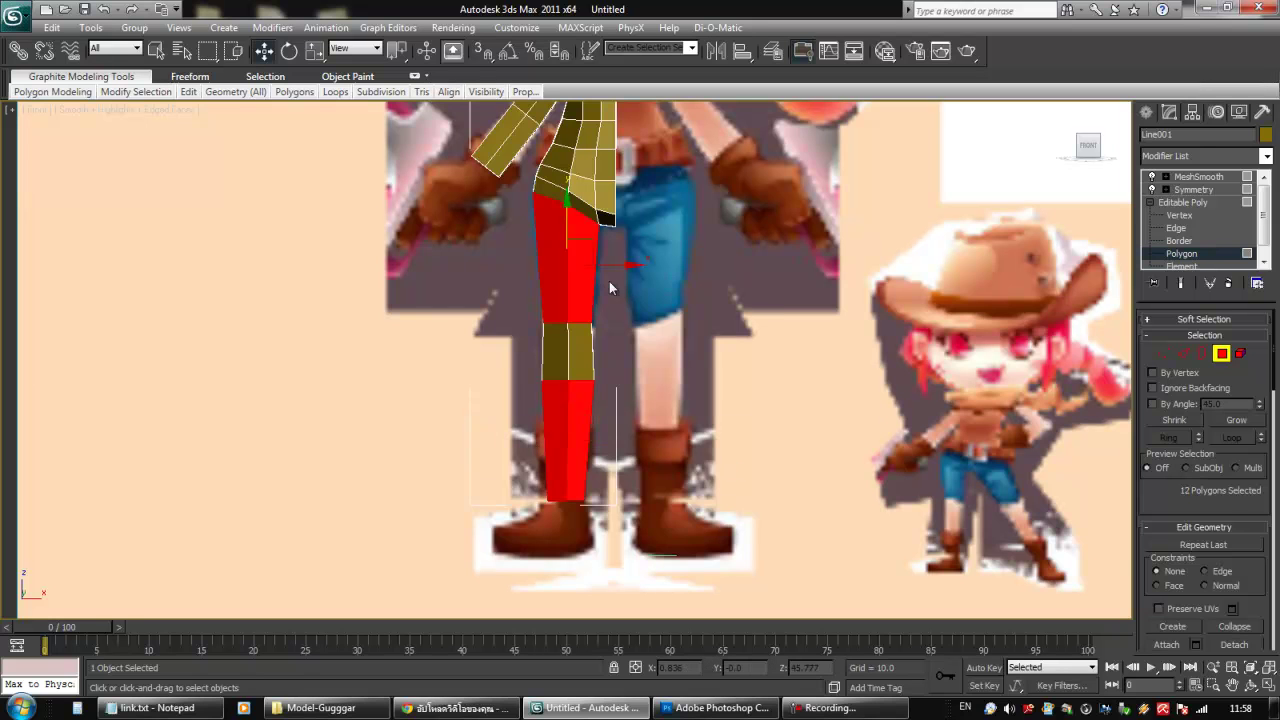
mouse_move(530, 295)
middle_mouse_down("alt")
mouse_move(642, 304)
mouse_move(518, 298)
middle_mouse_up("alt")
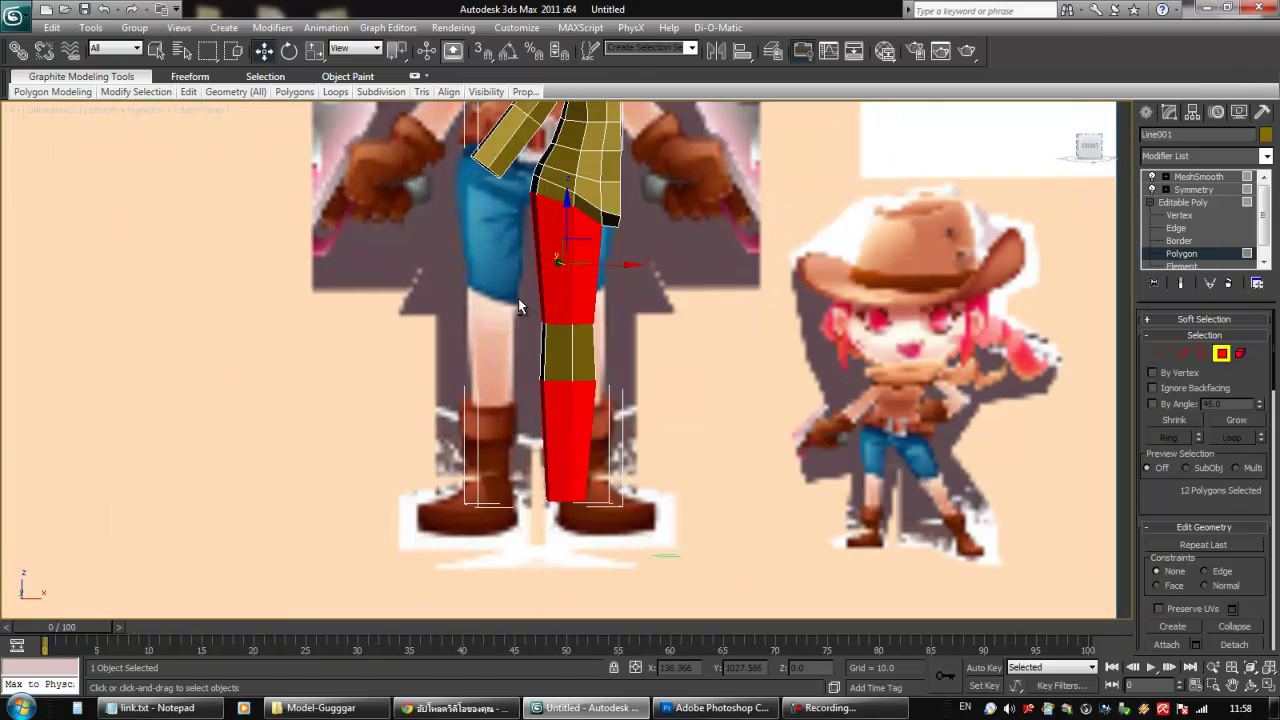
key("f")
middle_click_drag(577, 267, 574, 373)
scroll(574, 373, "up", 4)
Place a horizontal slice plane across the middle of the thigh and slice the selected polygons there.
left_click_drag(1153, 504, 1166, 345)
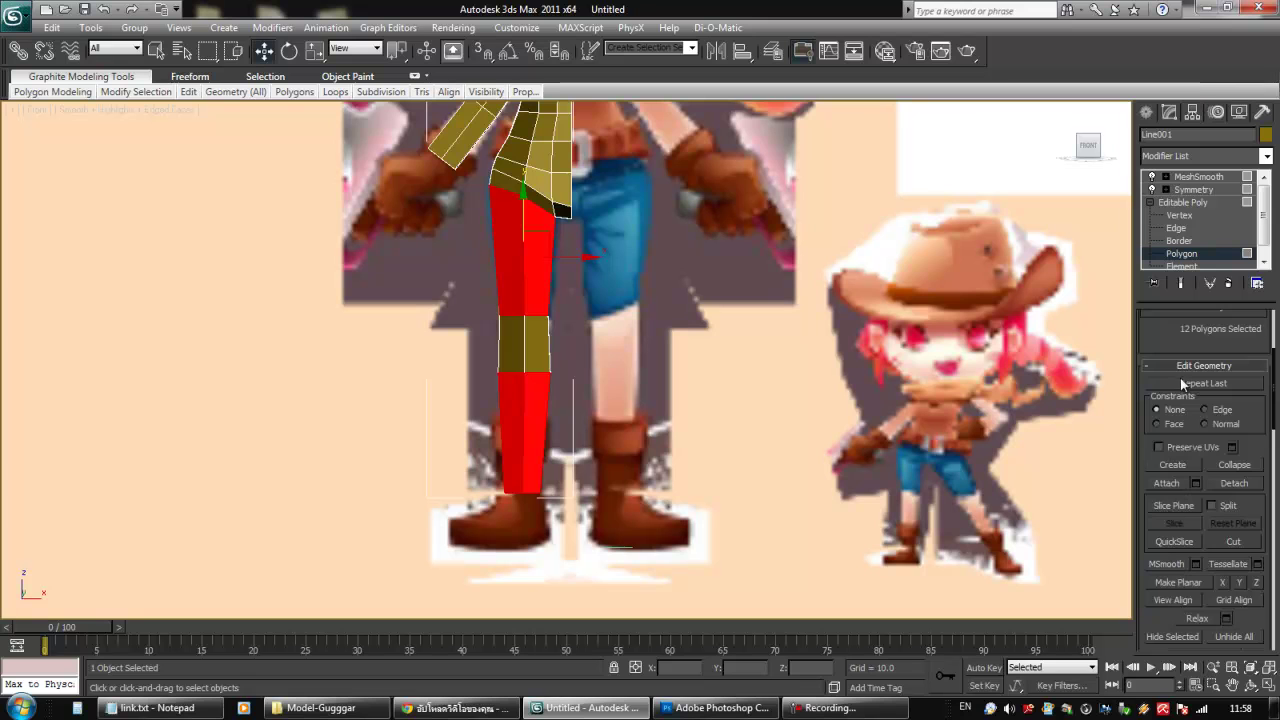
left_click(1170, 506)
middle_click_drag(570, 292, 554, 316)
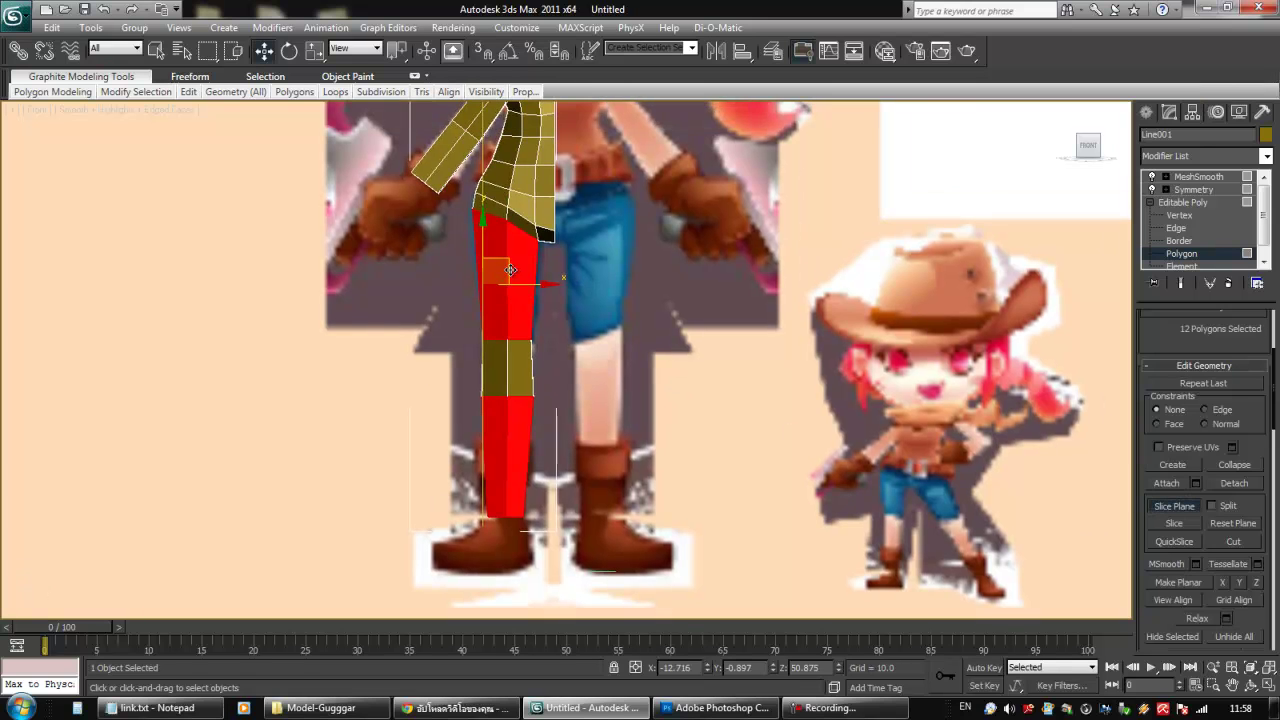
key("e")
left_click_drag(429, 316, 512, 434)
key("w")
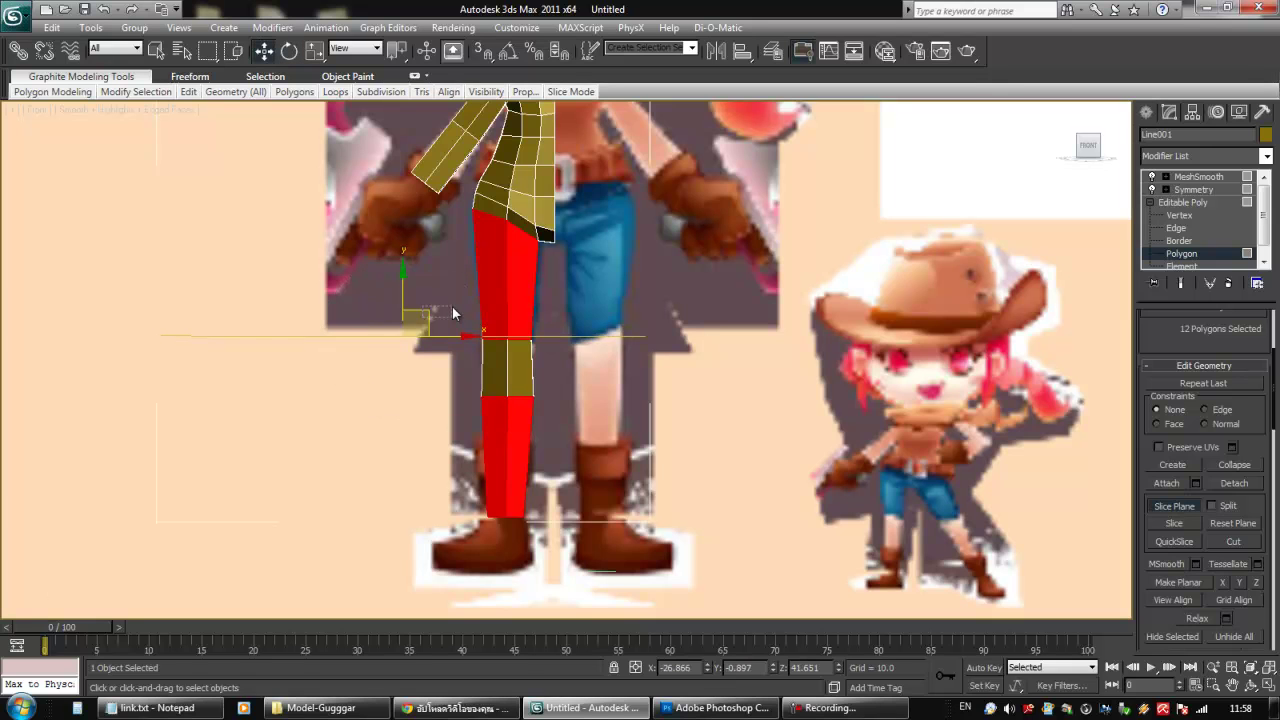
left_click_drag(420, 350, 519, 259)
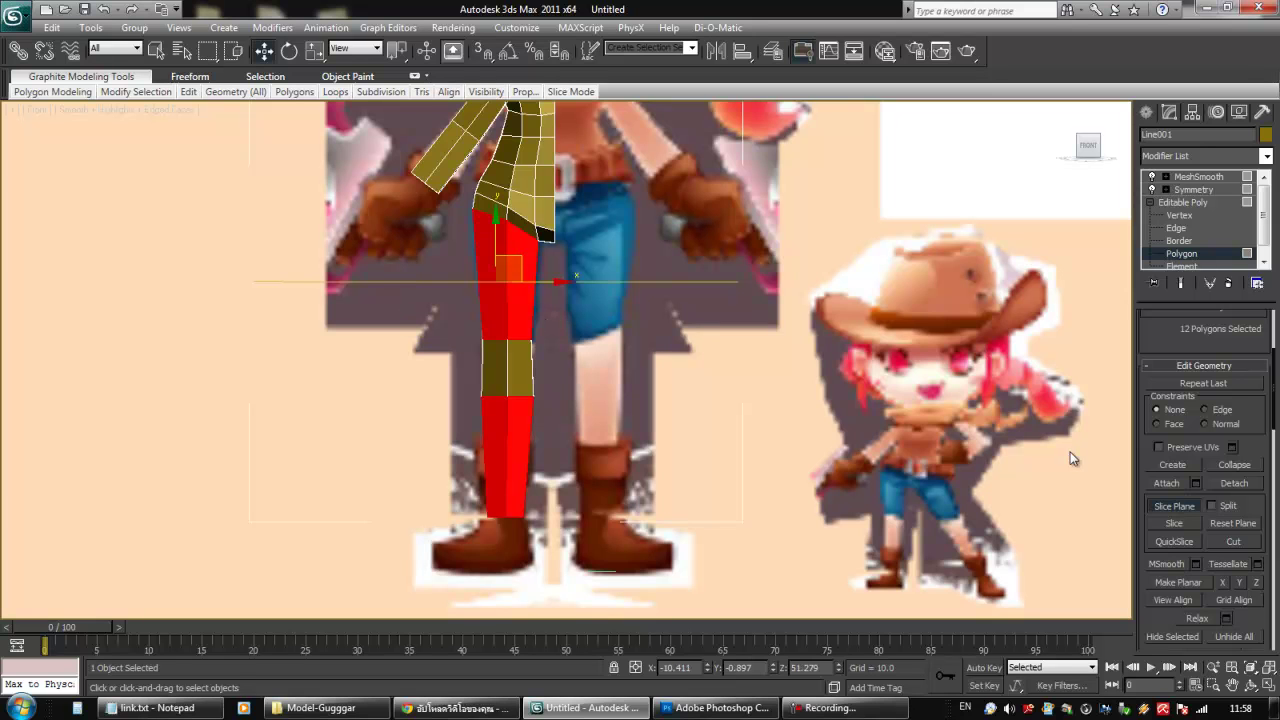
left_click(1173, 523)
Slice the selected polygons across the middle of the lower leg, close Slice Plane, and clear the selection.
left_click_drag(520, 265, 527, 443)
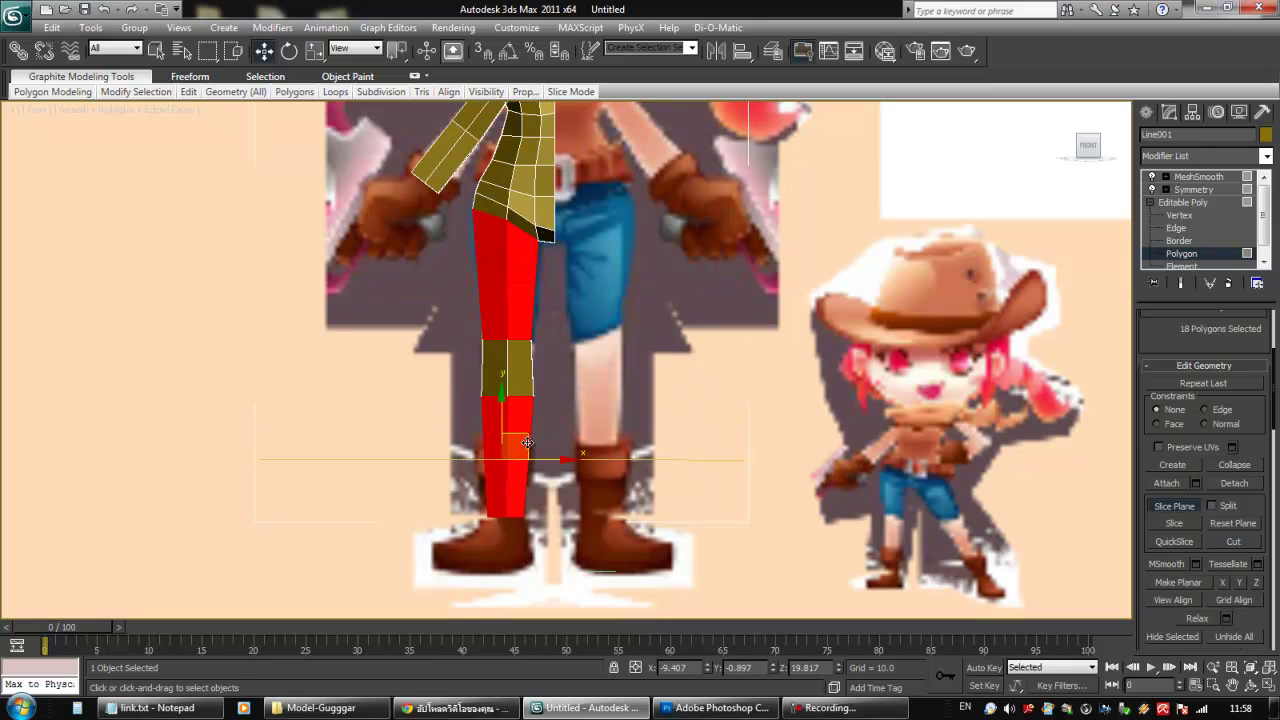
left_click(1175, 522)
left_click(1187, 508)
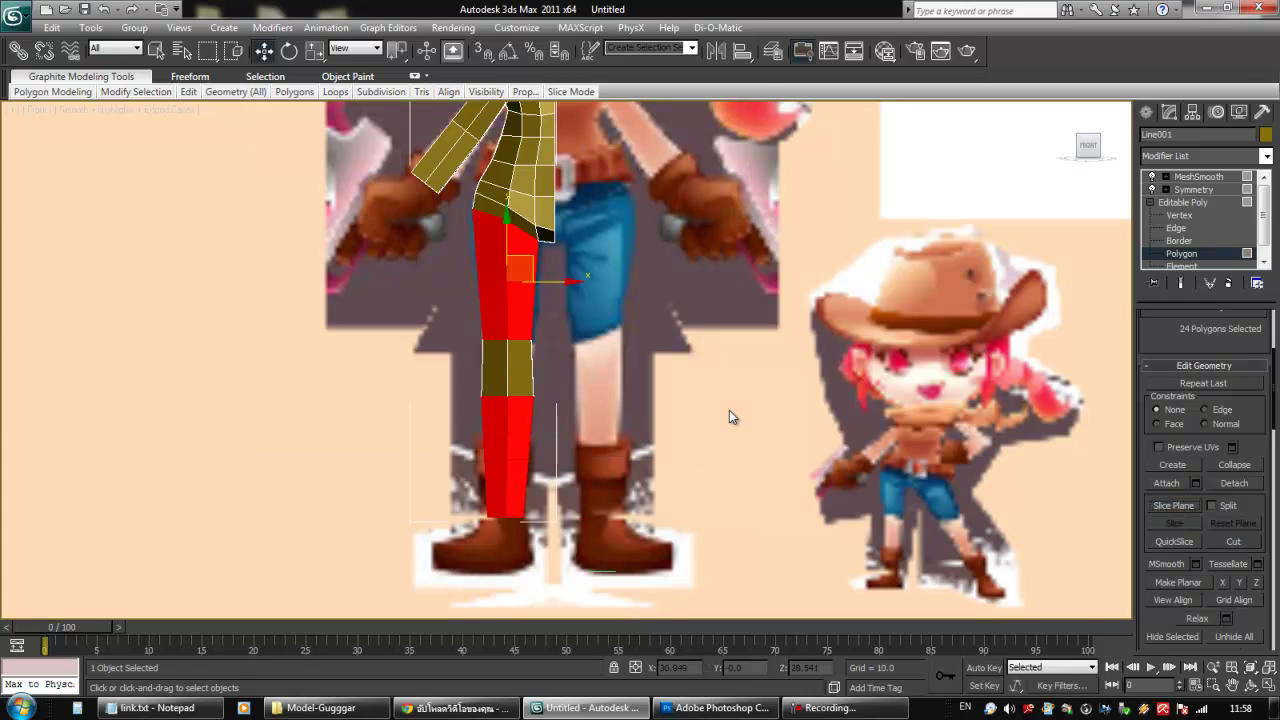
middle_click_drag(729, 417, 697, 423)
left_click(712, 402)
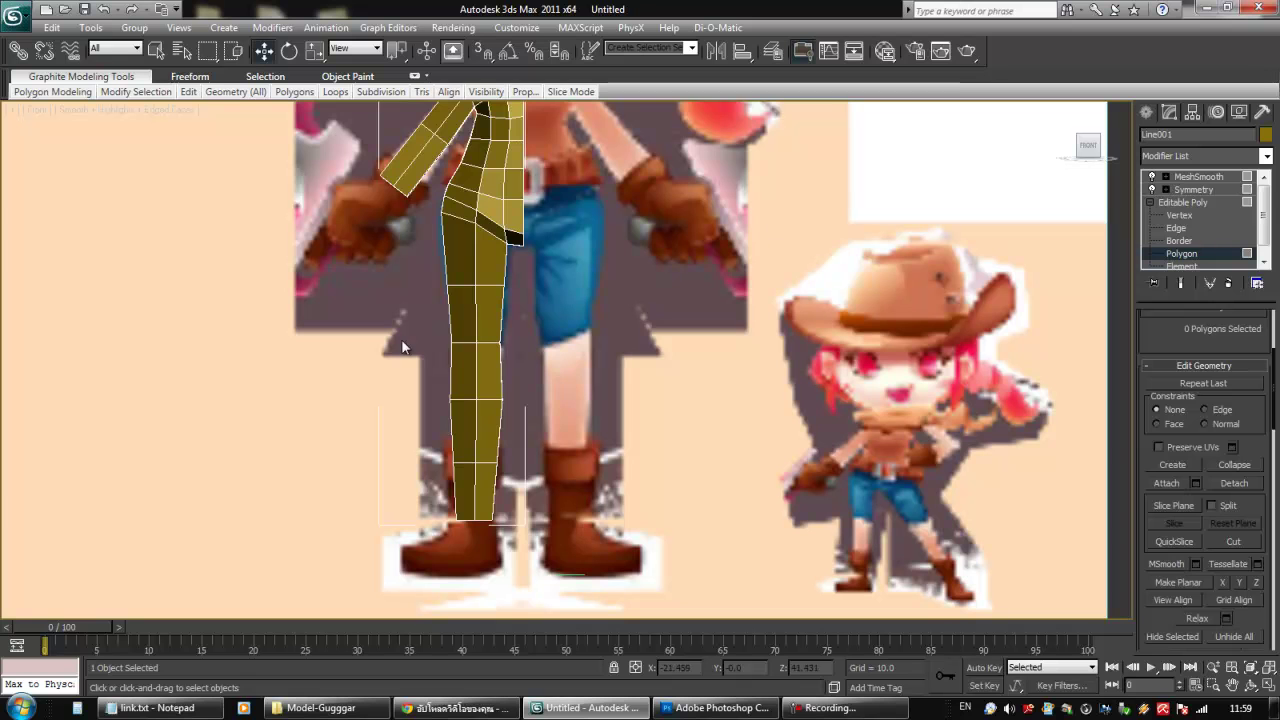
Select the six-vertex ring at mid-thigh, scale it slightly wider front to back in the left view, and shift it slightly backward along X.
left_click(1184, 215)
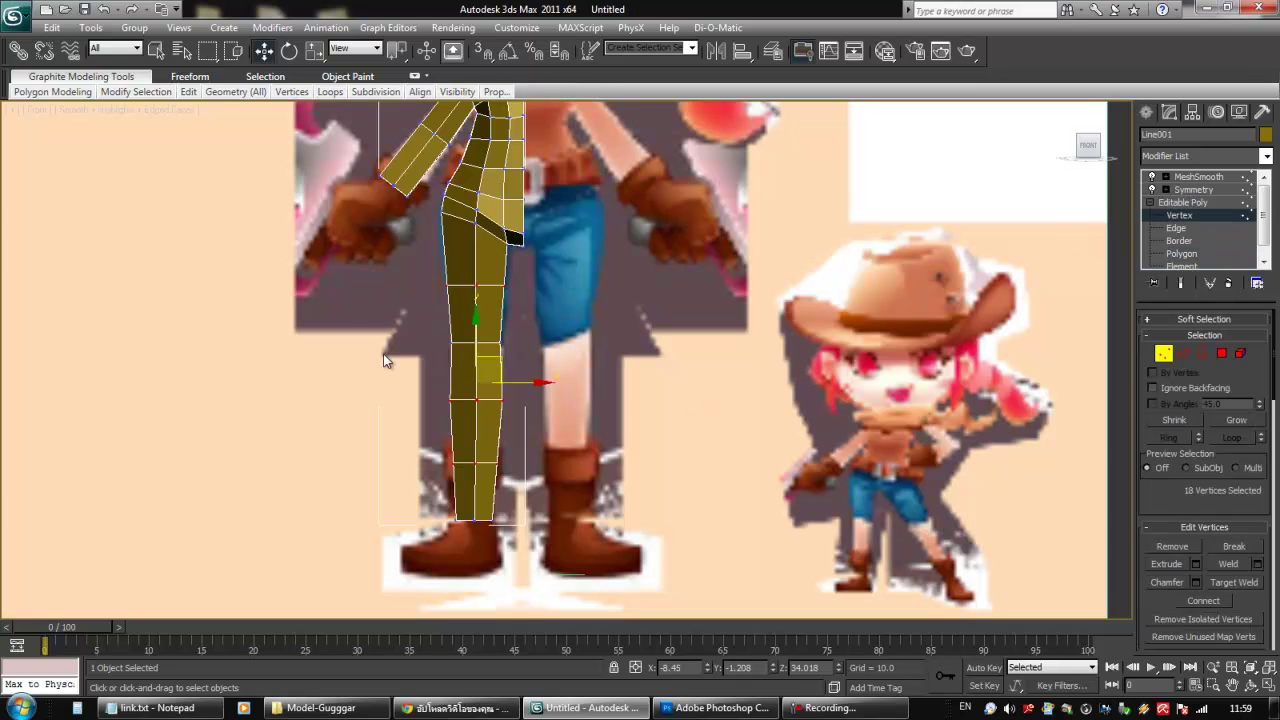
left_click_drag(593, 331, 593, 331)
middle_click_drag(450, 338, 620, 338, "alt")
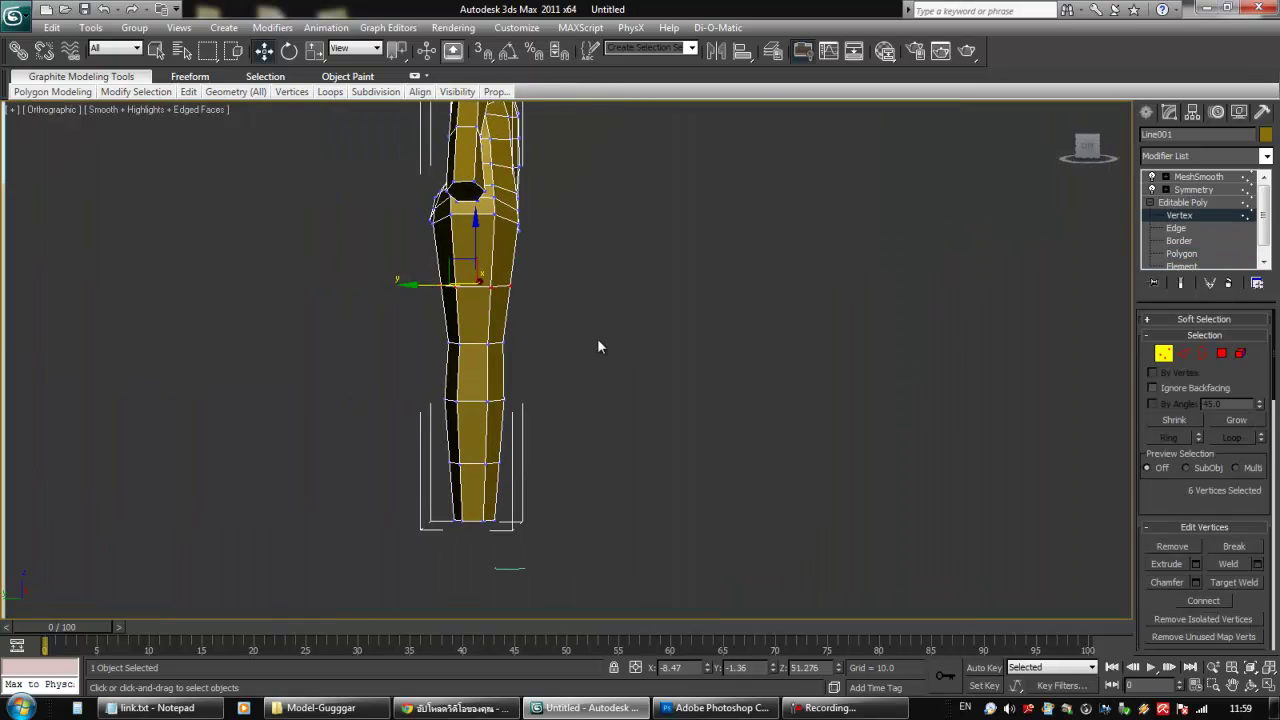
key("l")
scroll(575, 345, "up", 4)
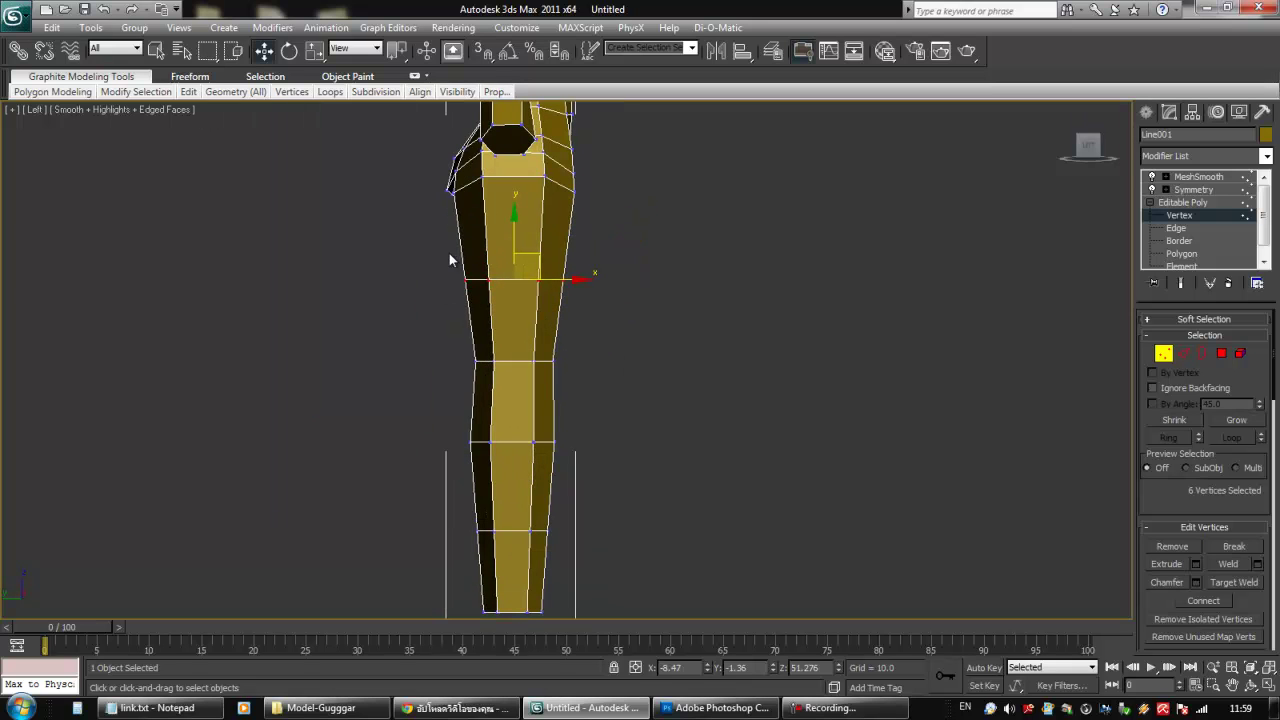
key("r")
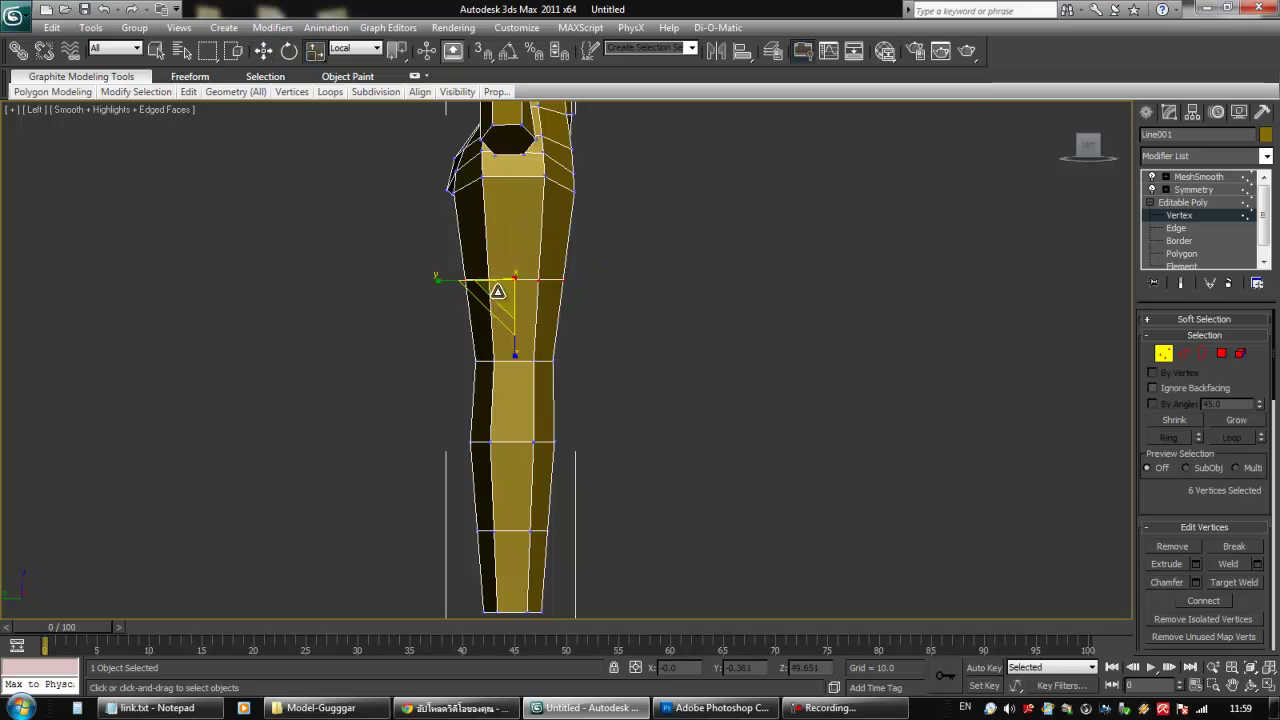
left_click_drag(436, 281, 405, 283)
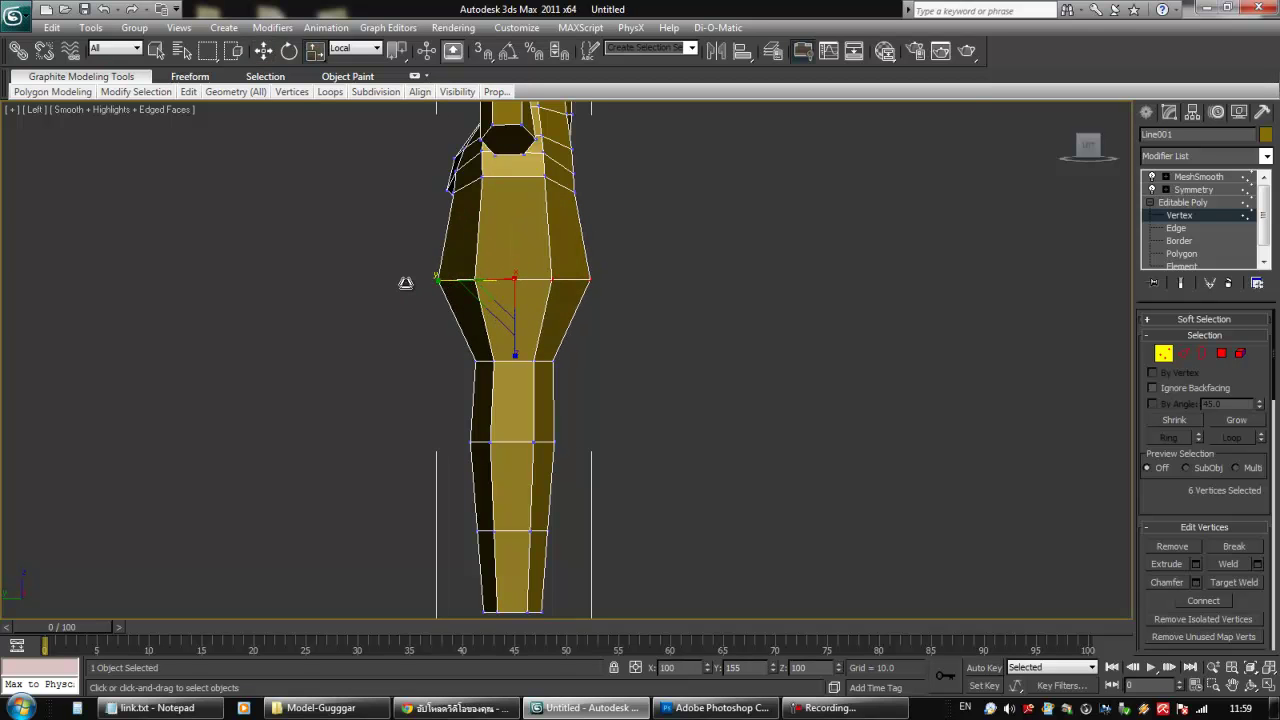
right_click(405, 283)
left_click_drag(440, 280, 434, 280)
right_click(434, 280)
key("q")
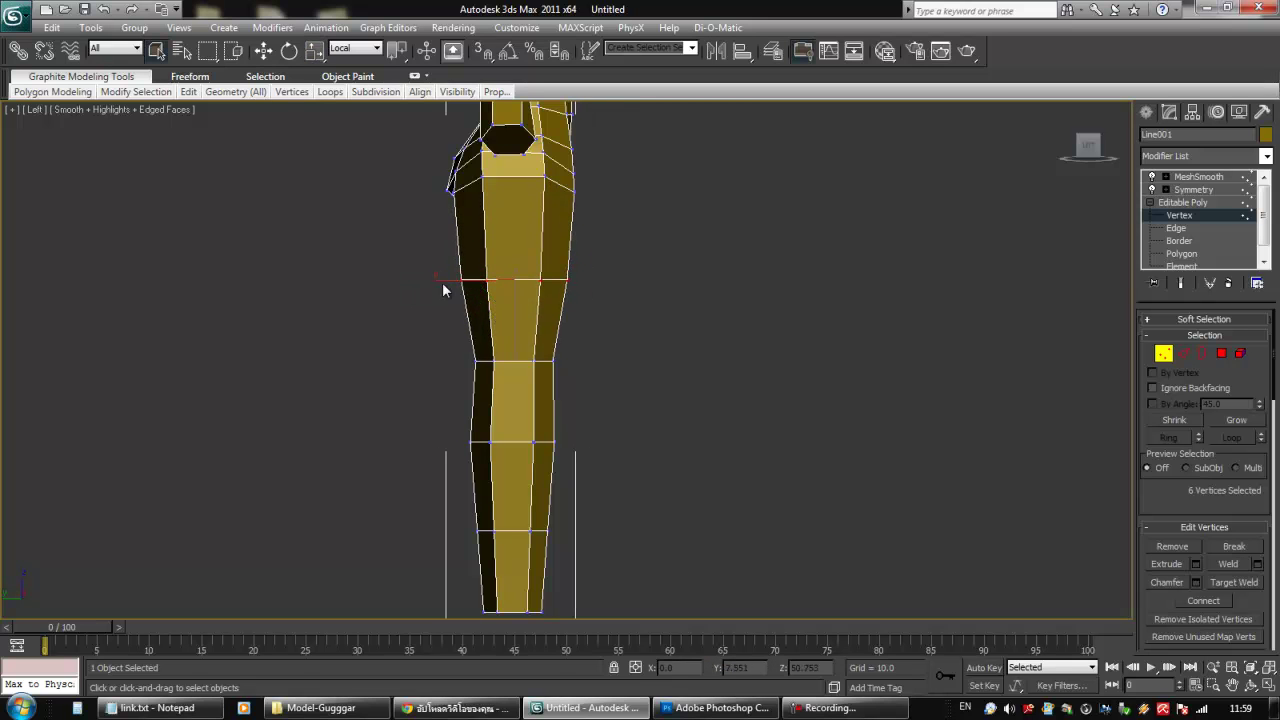
key("w")
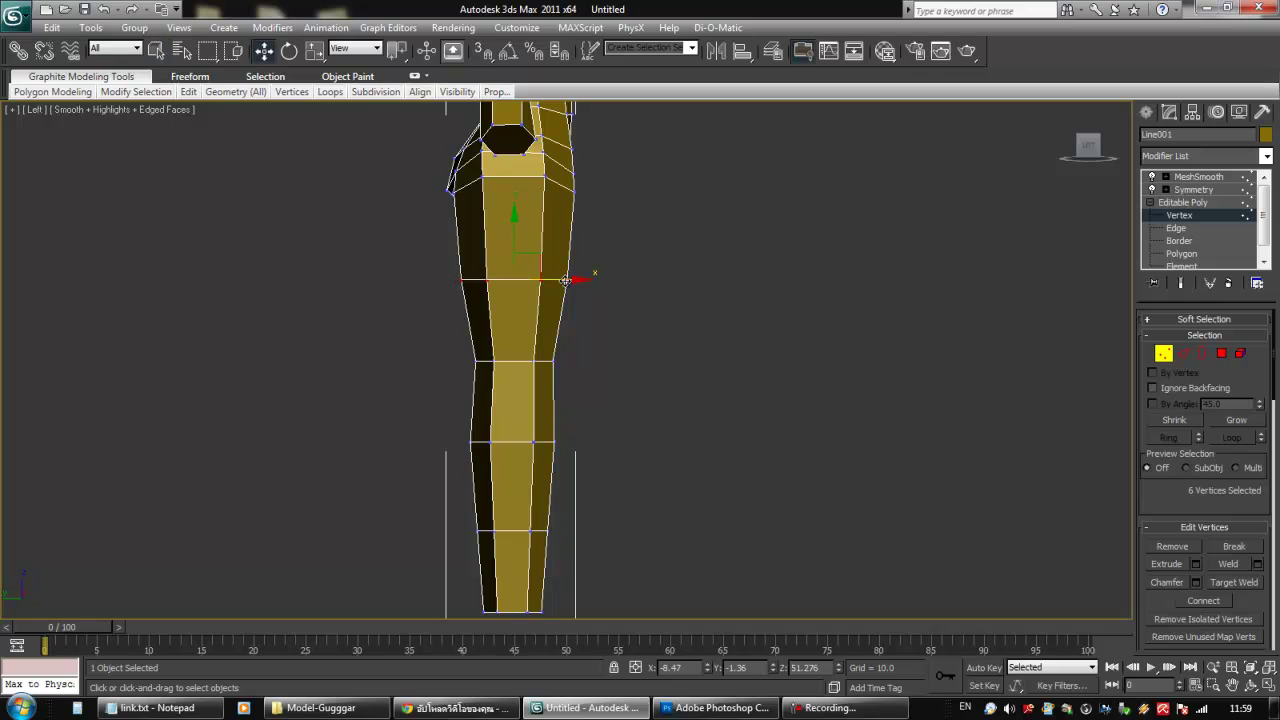
left_click_drag(570, 280, 564, 280)
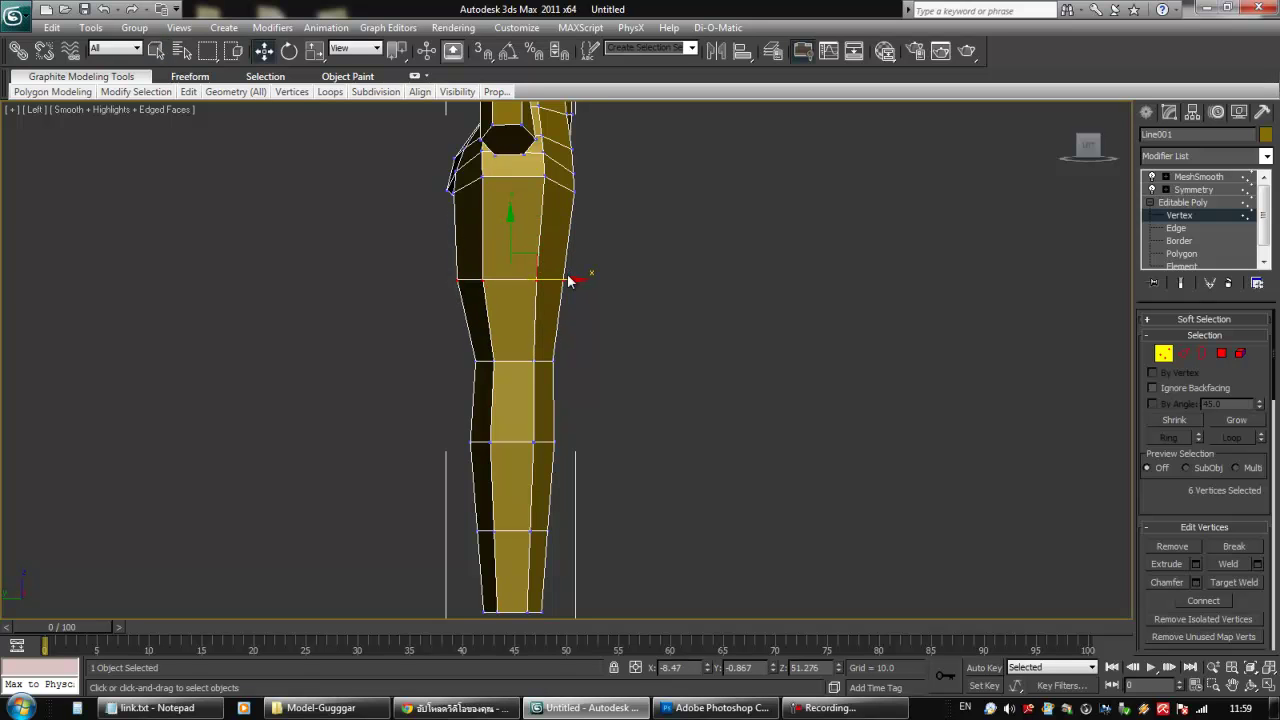
Select the ring of vertices just below the knee and shift it slightly backward along X in the left view.
middle_click_drag(578, 350, 581, 279)
left_click_drag(567, 397, 576, 377)
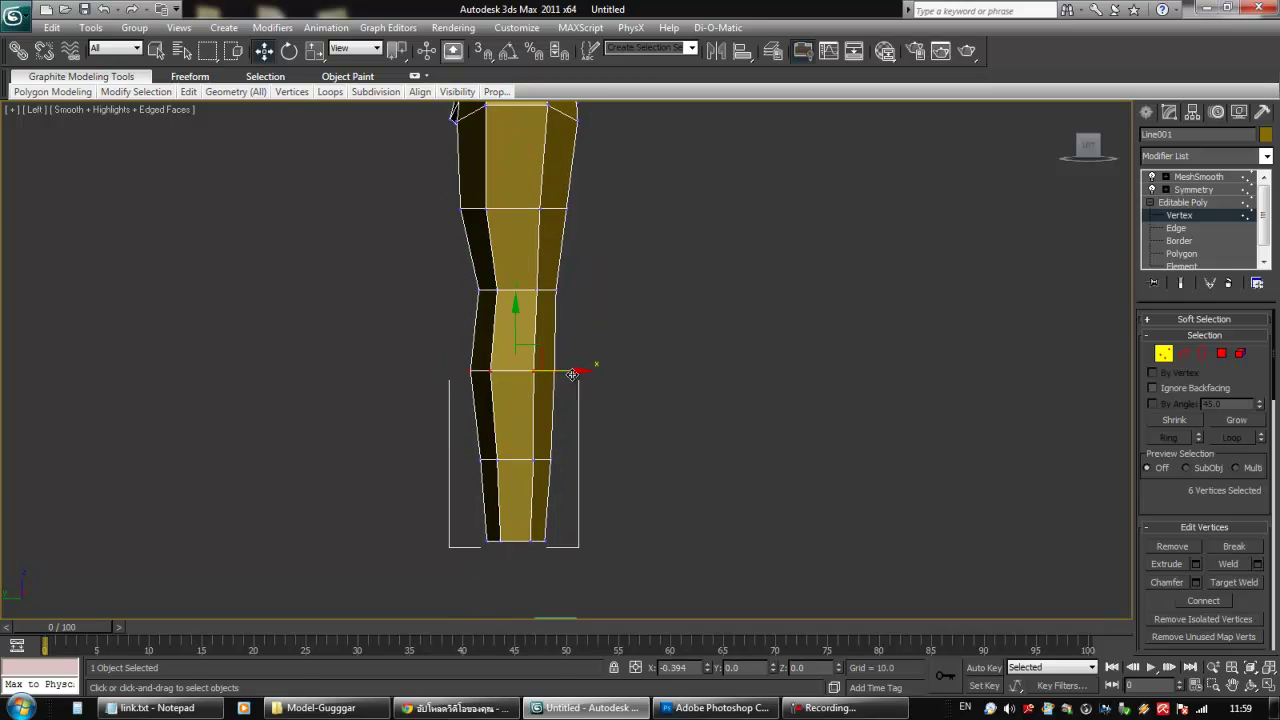
left_click_drag(572, 374, 568, 374)
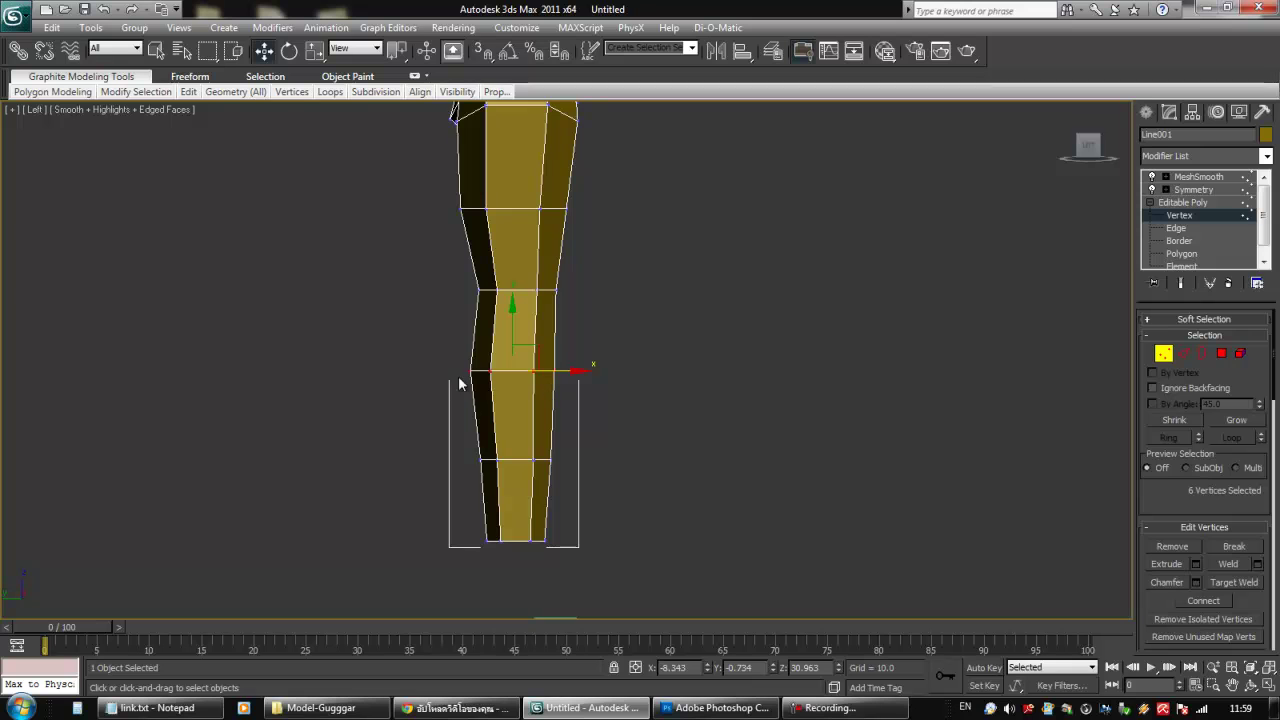
Set the reference coordinate system to View for scaling the ring below the knee.
middle_click_drag(510, 400, 511, 417)
key("r")
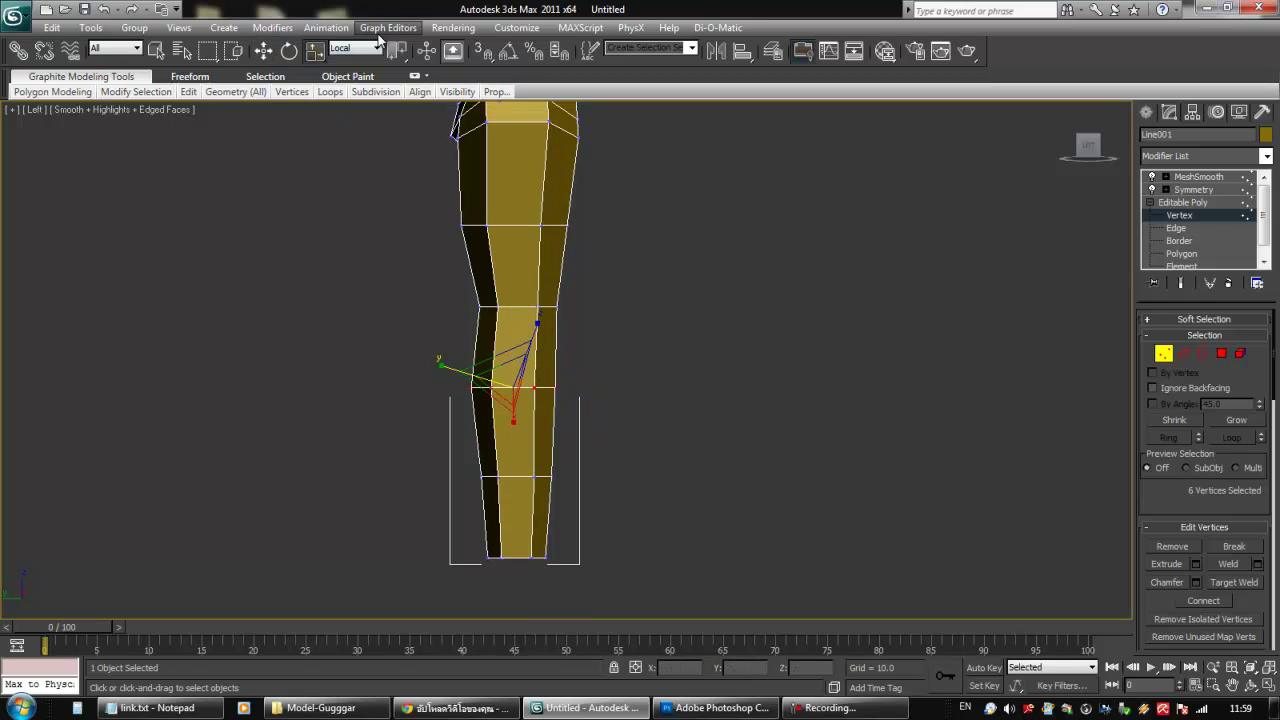
left_click(360, 48)
left_click(352, 62)
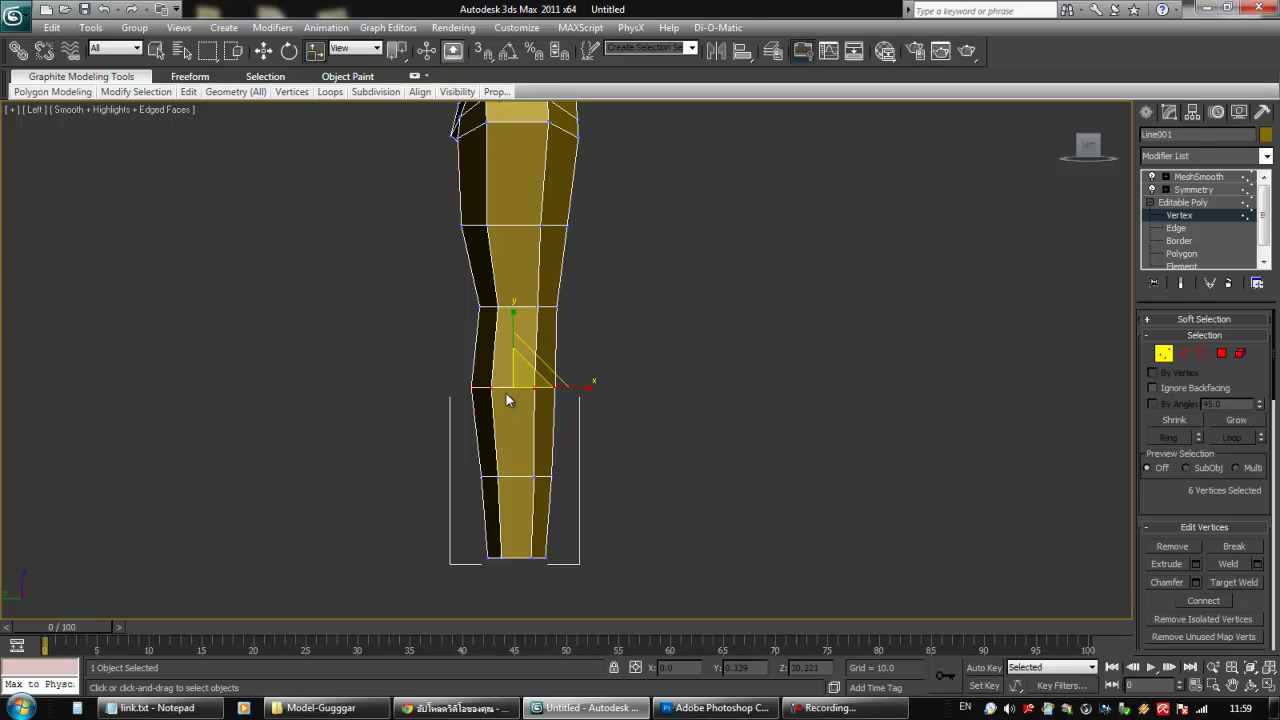
left_click(360, 48)
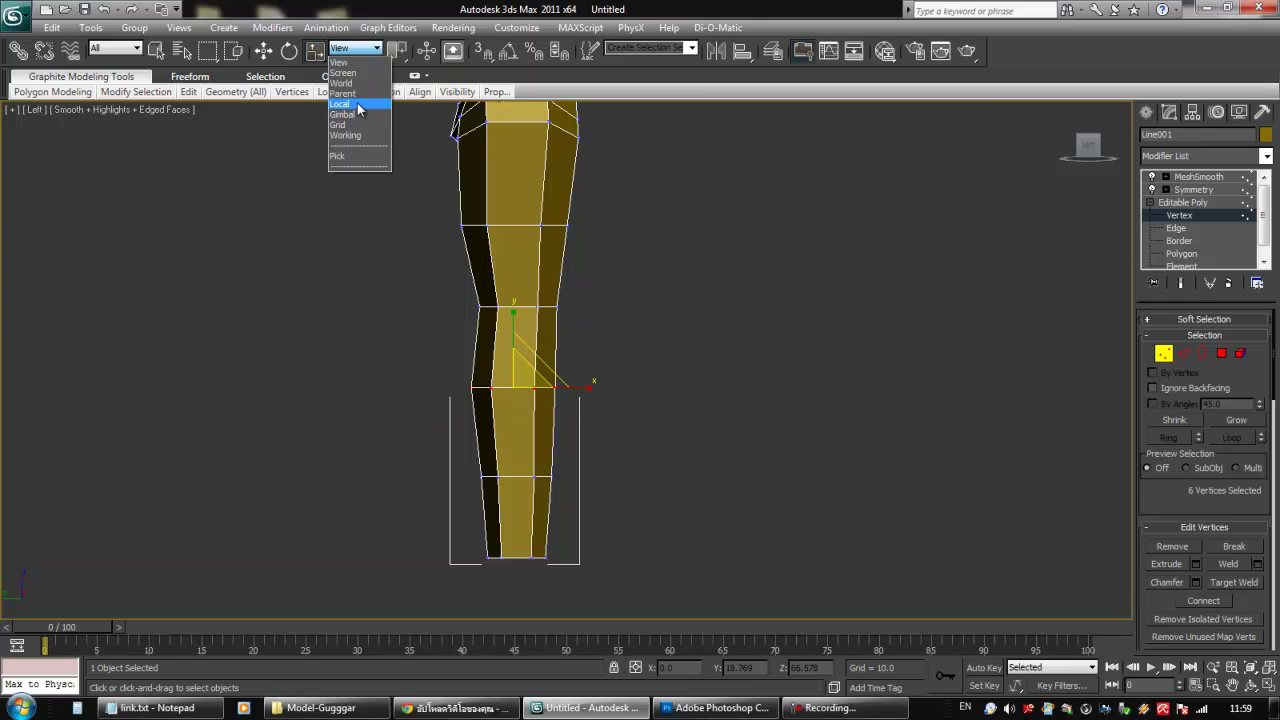
left_click(350, 114)
mouse_move(500, 382)
left_mouse_down()
mouse_move(520, 370)
mouse_move(490, 374)
left_mouse_up()
left_click(377, 48)
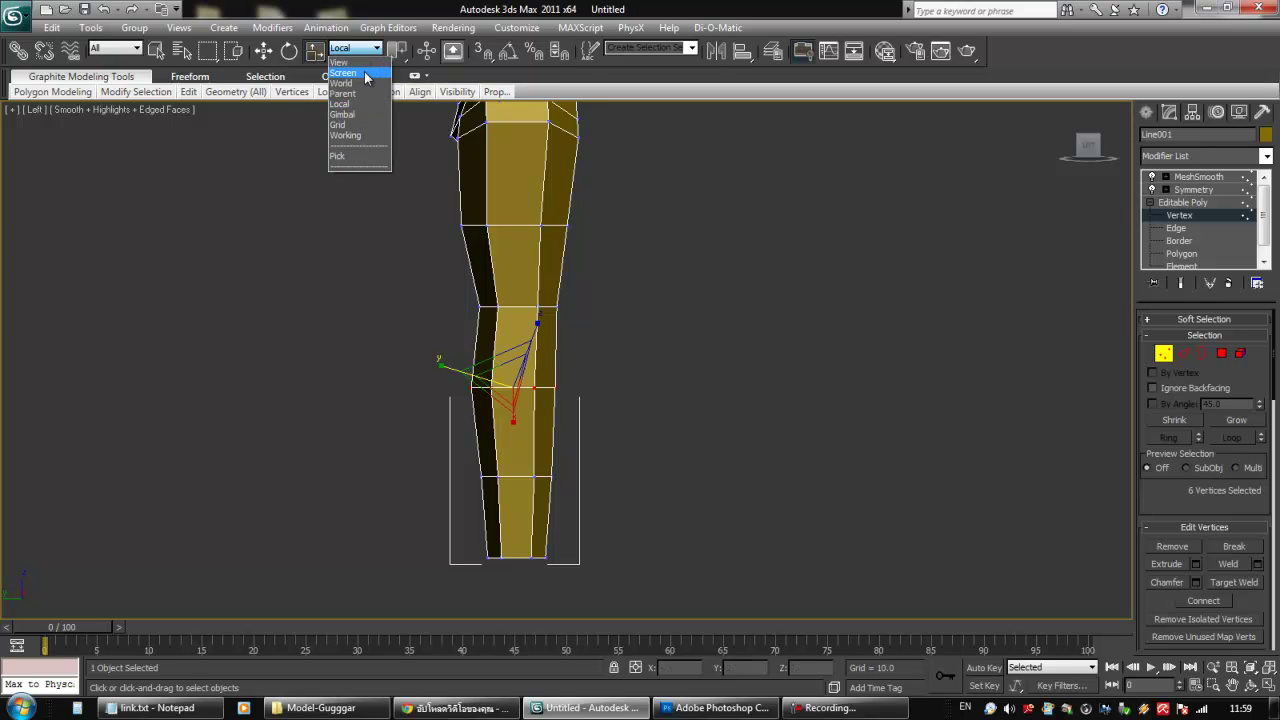
left_click(360, 66)
Fine-tune the width of the ring below the knee by scaling along X, and reposition it slightly along X.
left_click_drag(583, 386, 565, 389)
key("w")
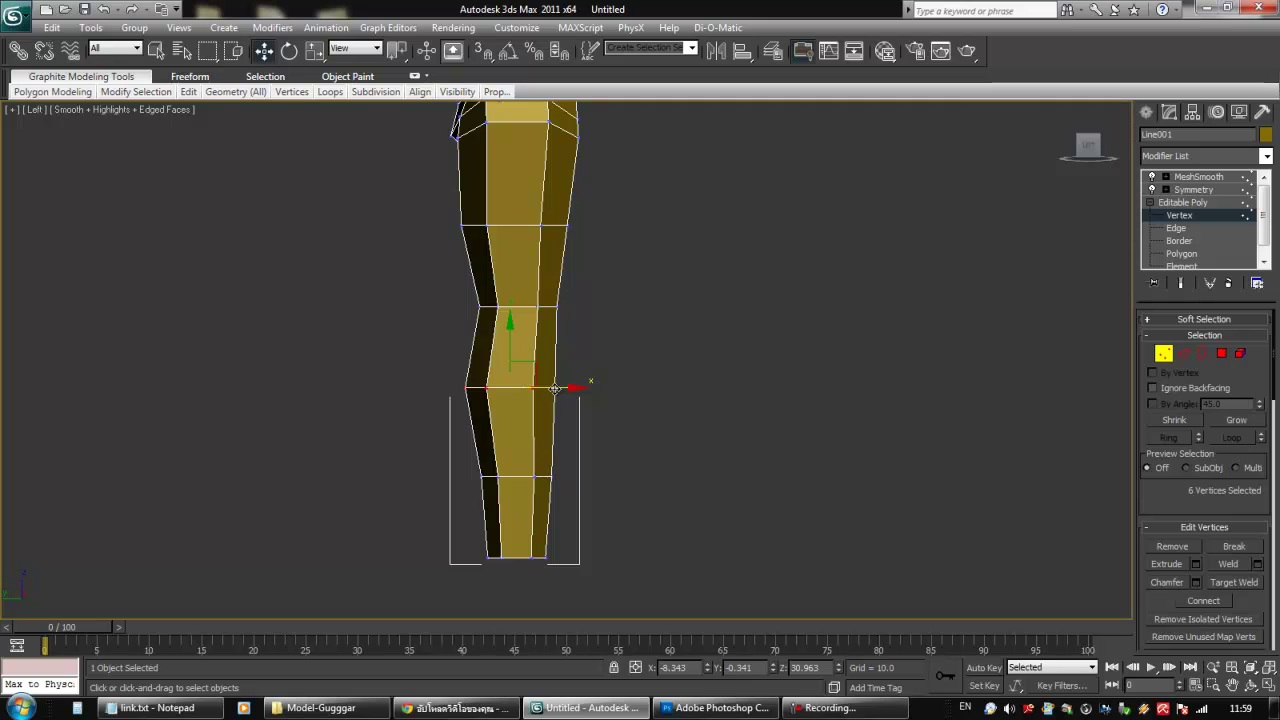
key("r")
key("w")
left_click_drag(576, 389, 581, 389)
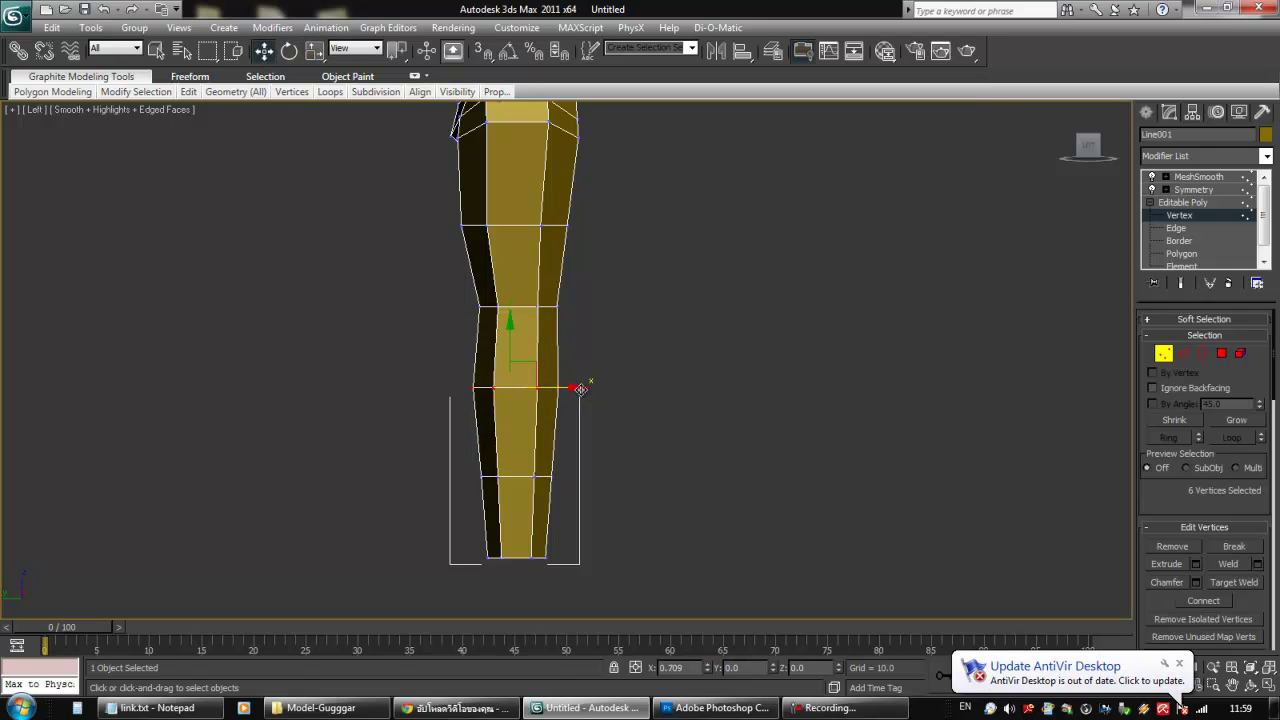
key("r")
left_click_drag(584, 391, 576, 389)
key("w")
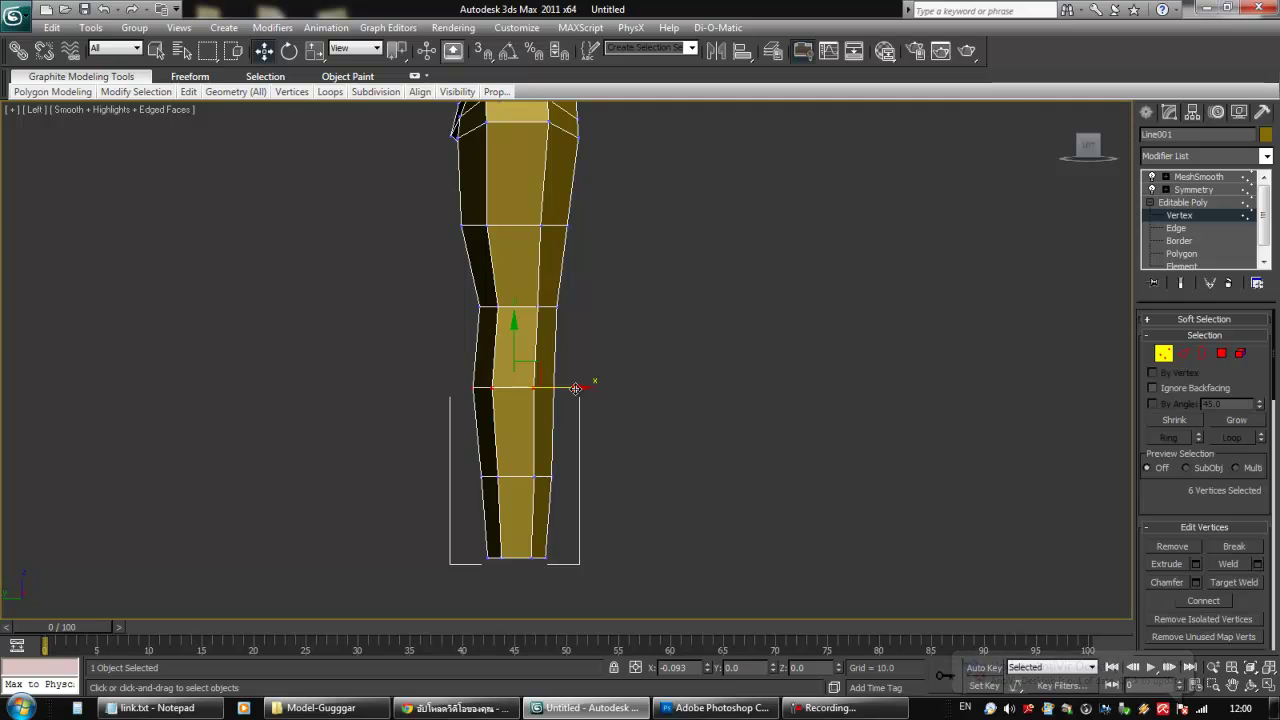
Nudge the mid-shin ring and the rear vertices above the ankle slightly along X in the left view.
left_click_drag(469, 449, 574, 480)
left_click_drag(510, 585, 510, 585)
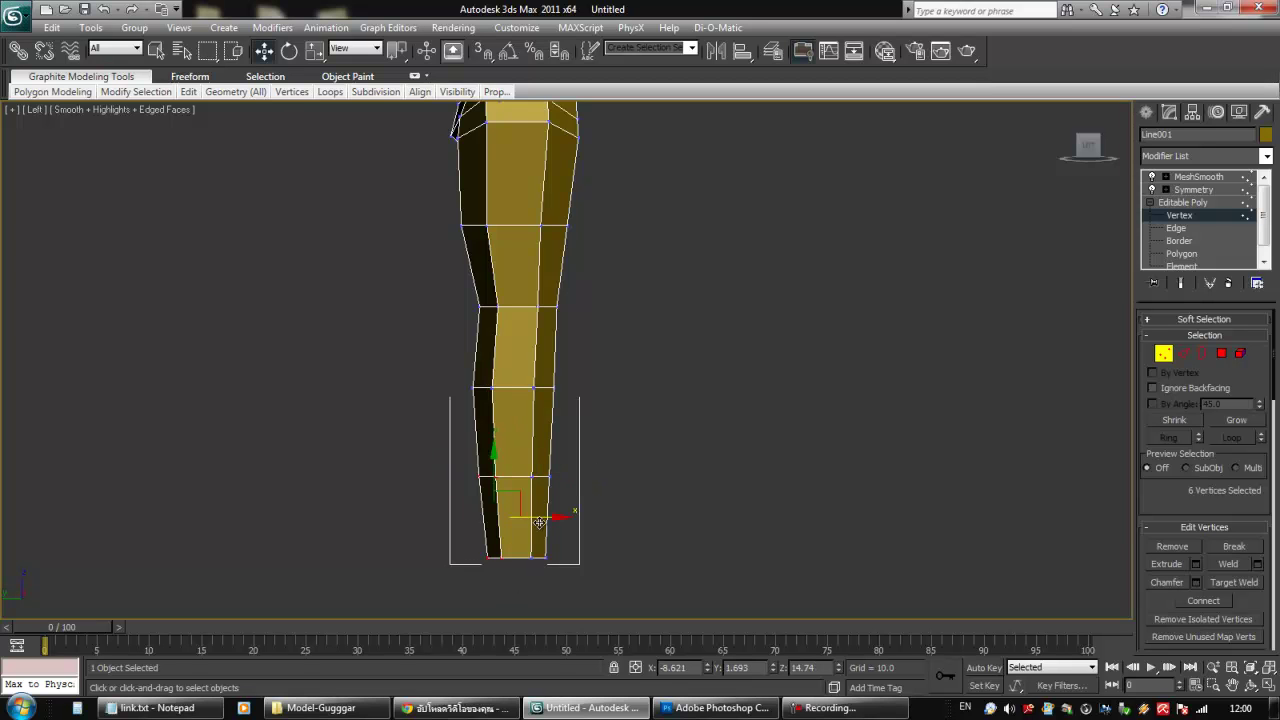
middle_click_drag(751, 342, 760, 419)
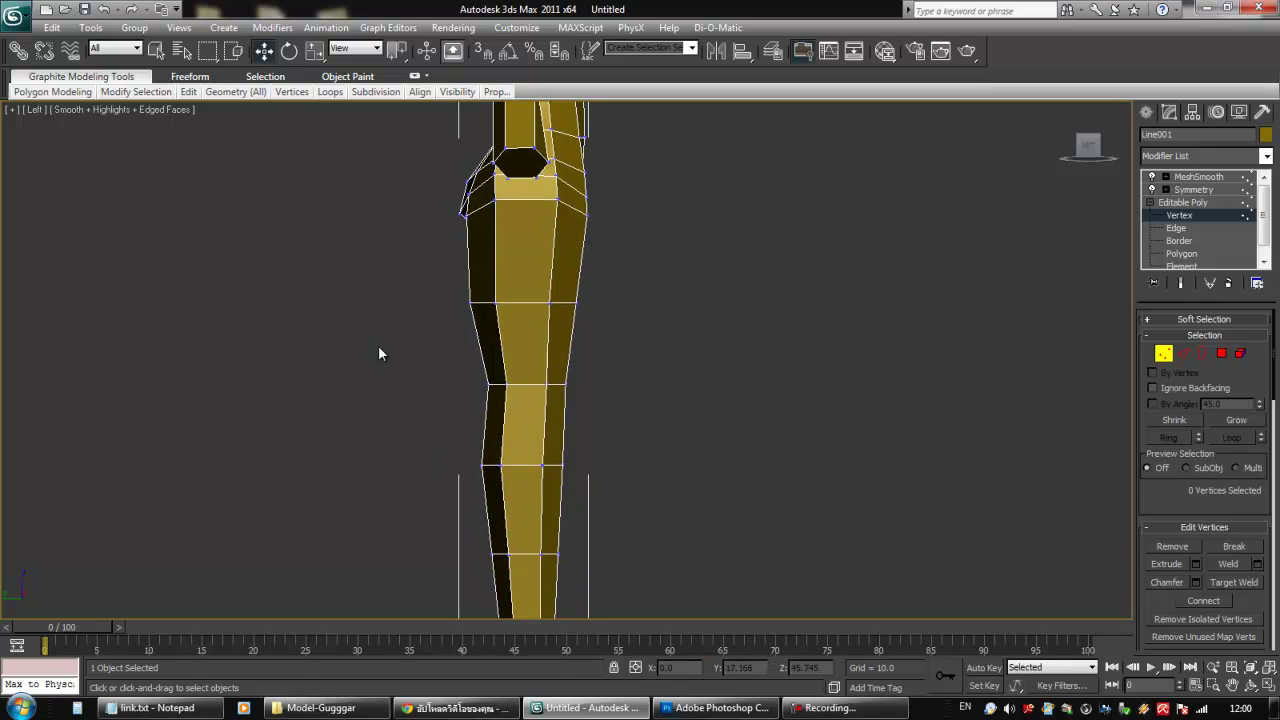
Select the six front vertices at the waist in the left view and move them slightly inward along X.
scroll(474, 371, "down", 1)
middle_click_drag(655, 419, 589, 417, "alt")
key("l")
scroll(620, 400, "up", 6)
left_click_drag(656, 356, 634, 416)
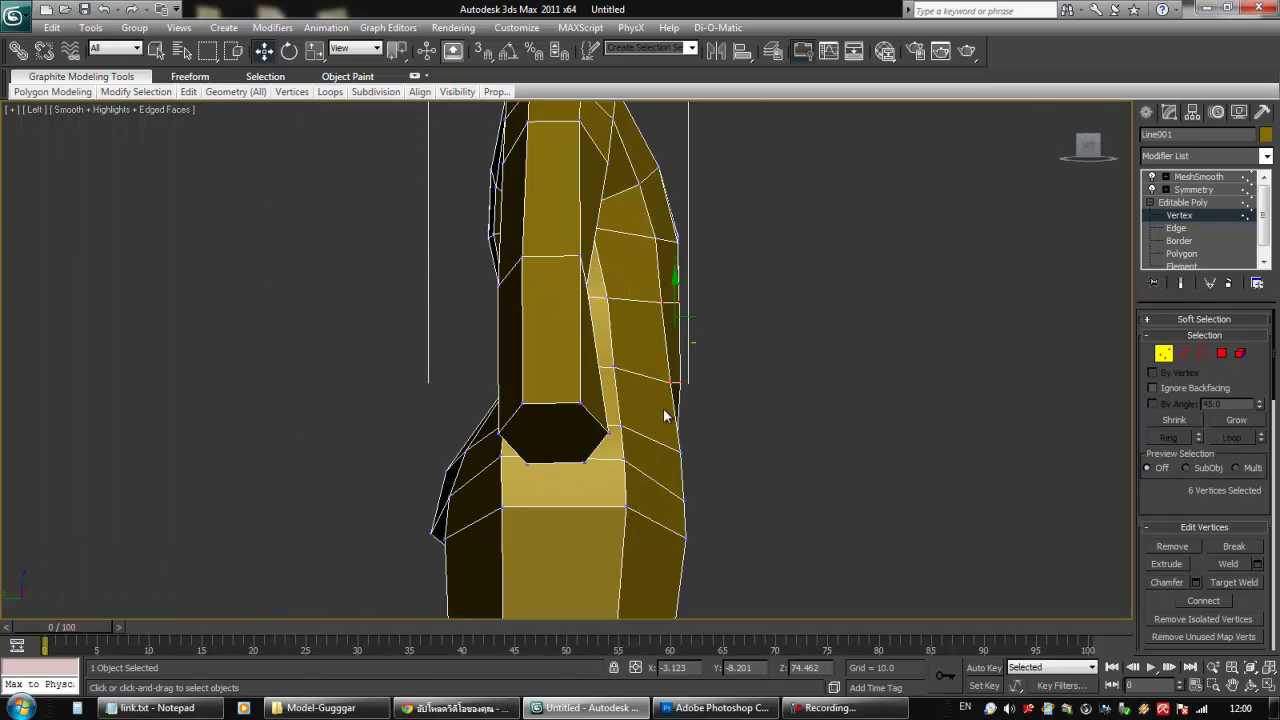
left_click_drag(717, 343, 709, 343)
Pull the front vertices of the lower belly and hip slightly inward along X to flatten the side profile.
left_click_drag(698, 434, 675, 471)
mouse_move(704, 522)
left_mouse_down()
mouse_move(682, 558)
mouse_move(709, 518)
left_mouse_up()
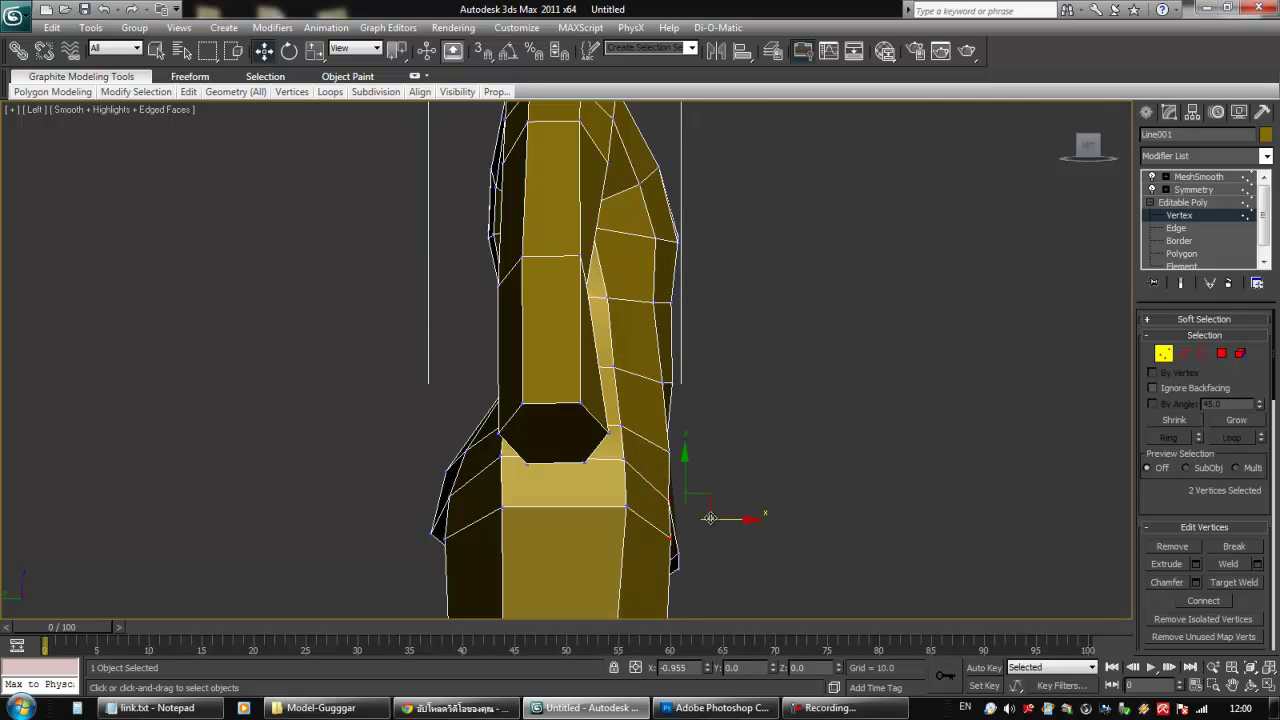
left_click(667, 451)
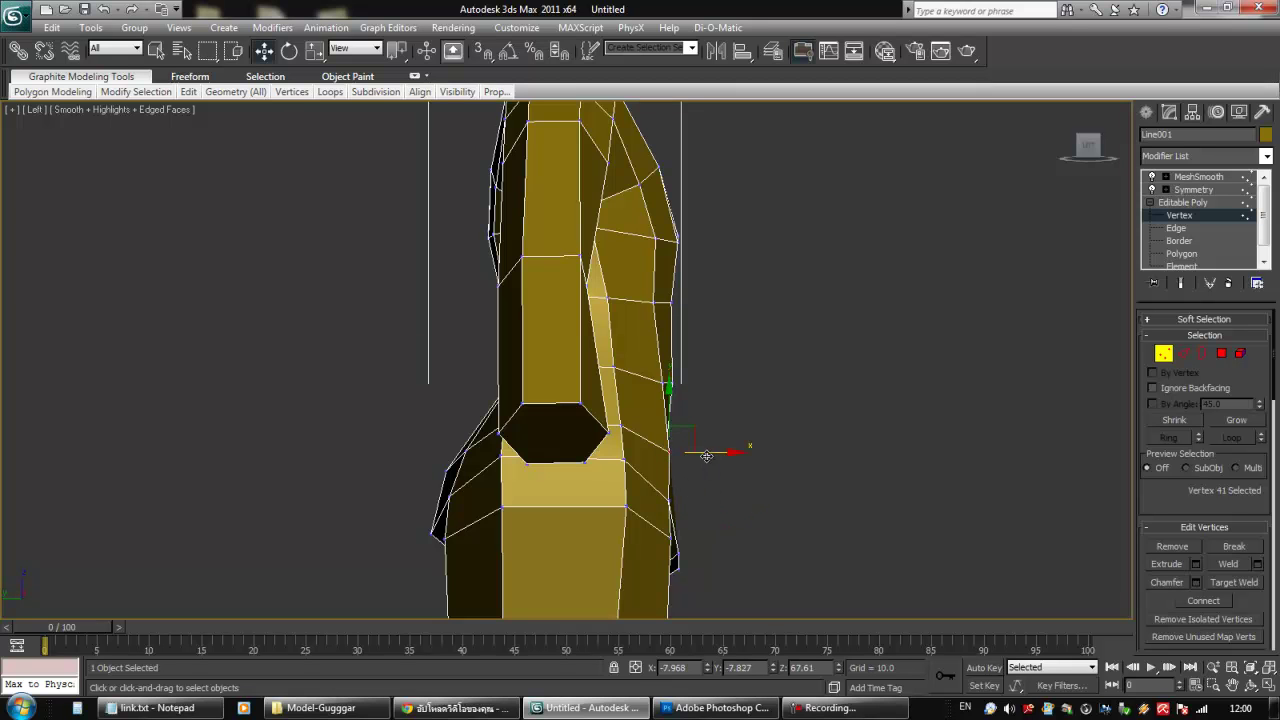
left_click_drag(702, 451, 690, 451)
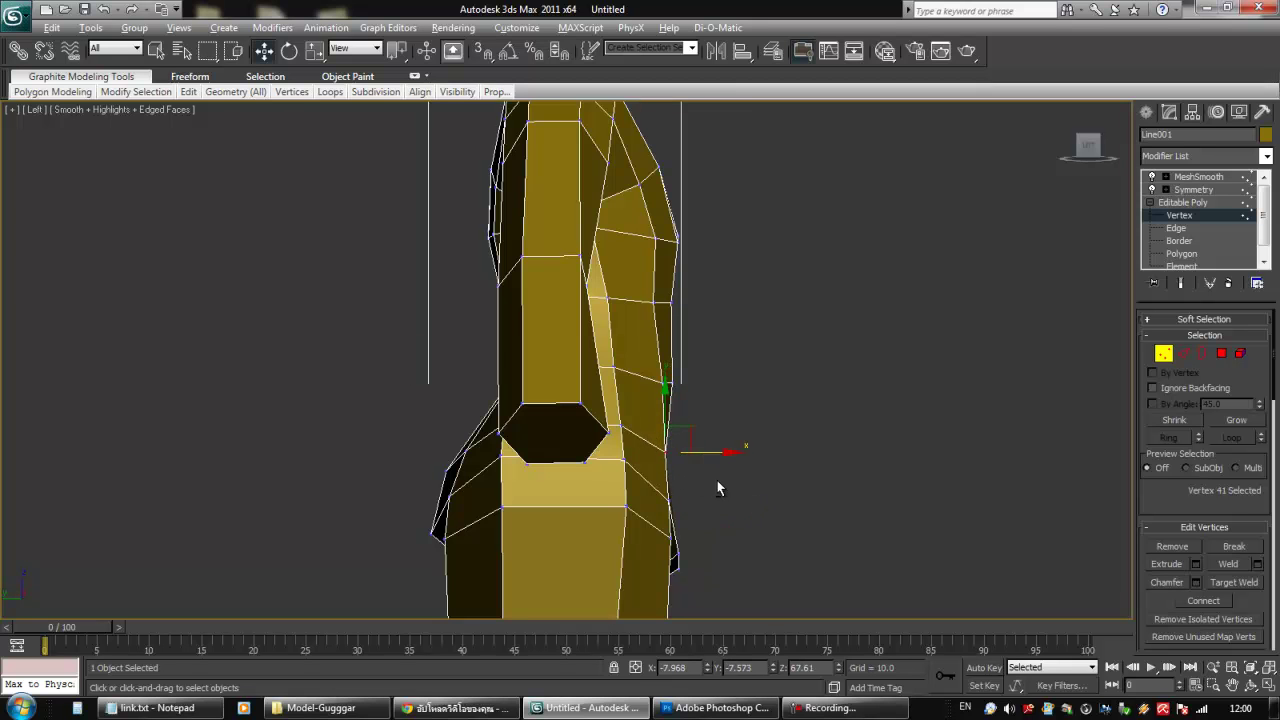
Adjust the selection of front vertices around the lower belly and crotch, and reposition them slightly.
middle_click_drag(721, 479, 697, 481, "alt")
left_click_drag(678, 480, 673, 482, "ctrl")
middle_click_drag(683, 480, 629, 583, "alt")
middle_click_drag(677, 486, 628, 507, "alt")
left_click_drag(587, 480, 582, 491)
left_click(573, 442, "alt")
middle_click_drag(590, 508, 517, 592, "alt")
middle_click_drag(596, 430, 745, 356, "alt")
left_click(624, 370)
Clear the vertex selection and show the mirrored, smoothed end result of the body in the front view.
key("f")
scroll(647, 462, "up", 4)
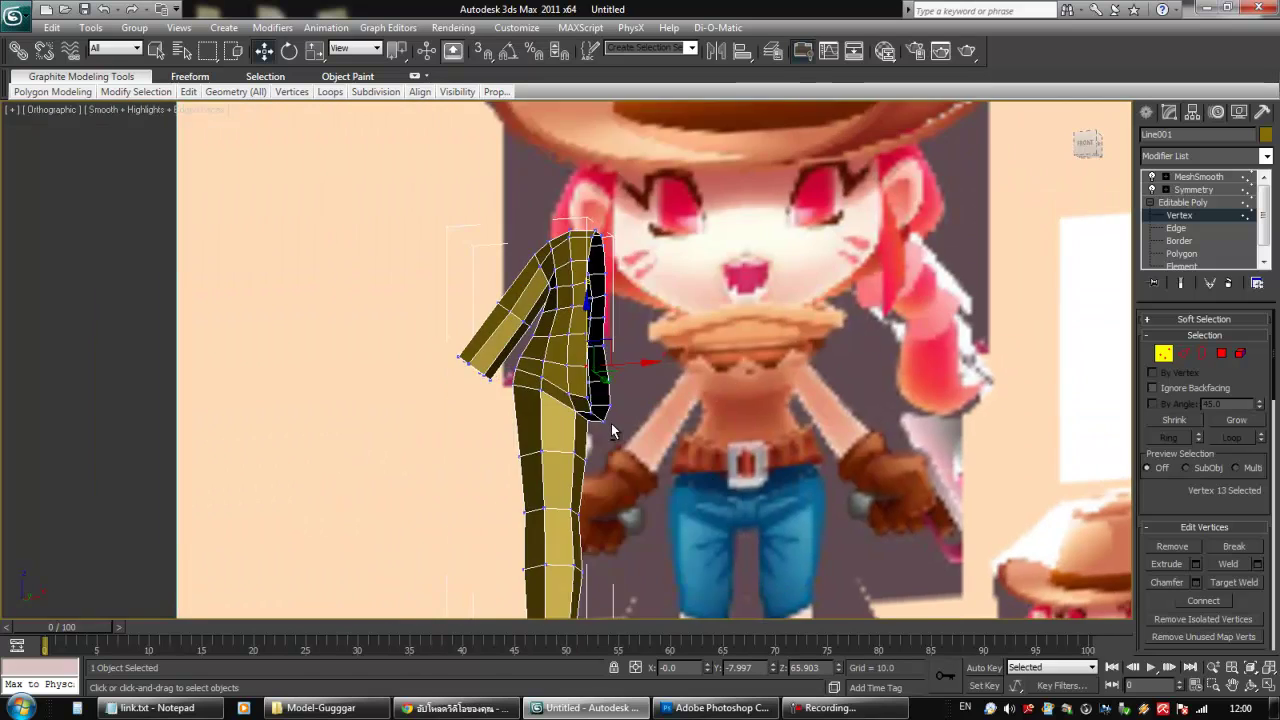
left_click(640, 449)
left_click(1179, 287)
mouse_move(574, 402)
middle_mouse_down("alt")
mouse_move(618, 418)
mouse_move(567, 402)
middle_mouse_up("alt")
middle_click_drag(641, 455, 635, 404)
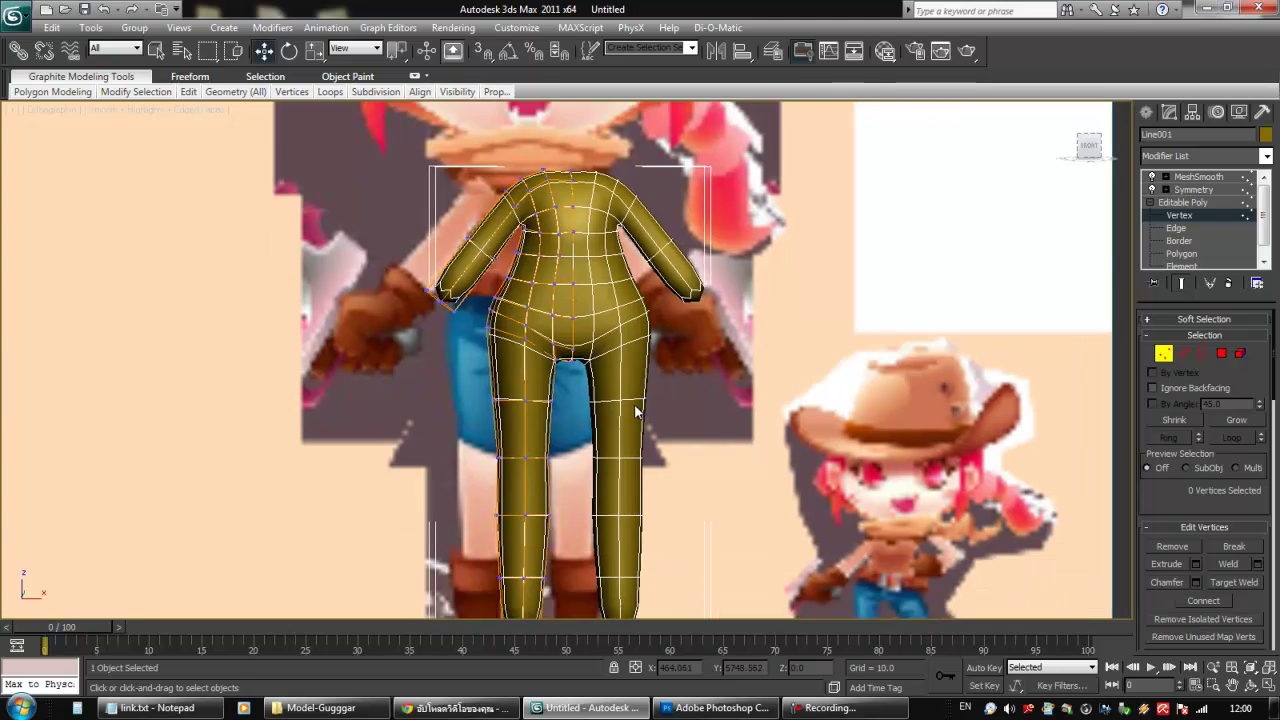
scroll(635, 404, "down", 3)
scroll(609, 434, "up", 4)
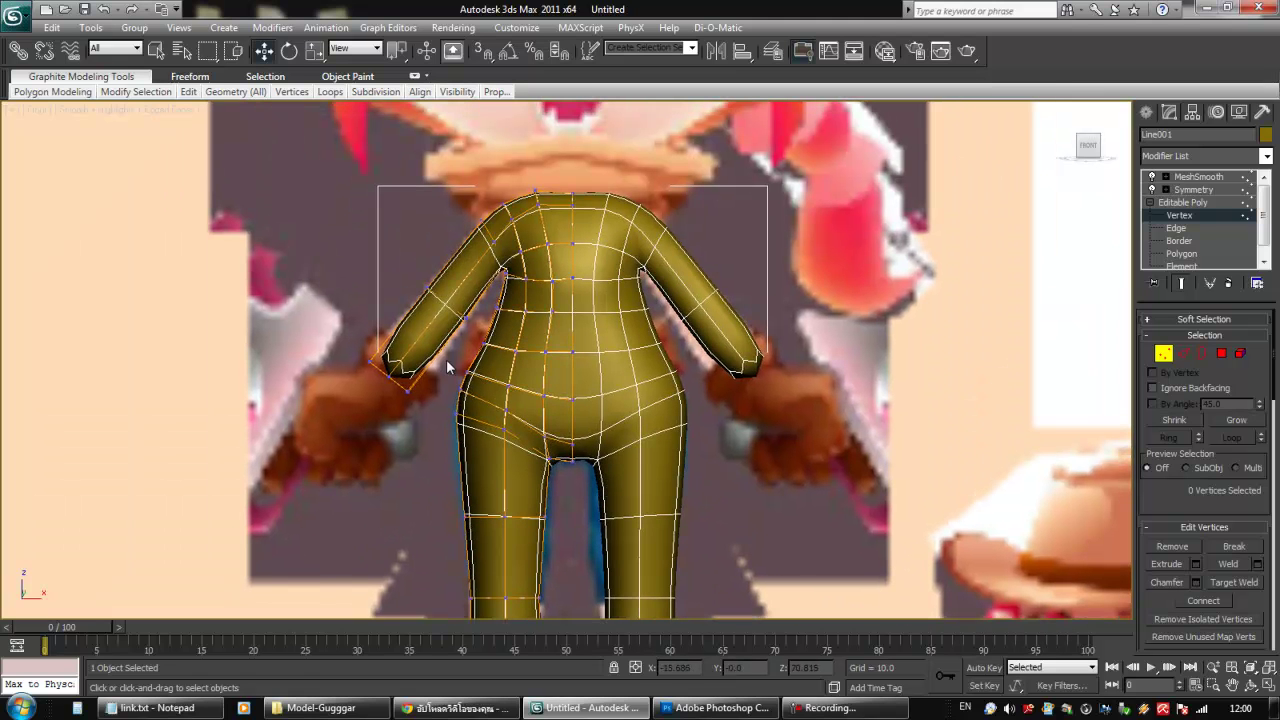
Select the outer hip vertices in the front view and move them slightly inward to narrow the hips.
left_click_drag(456, 395, 484, 431)
left_click_drag(483, 369, 487, 371)
middle_click_drag(566, 473, 561, 421)
scroll(498, 427, "up", 3)
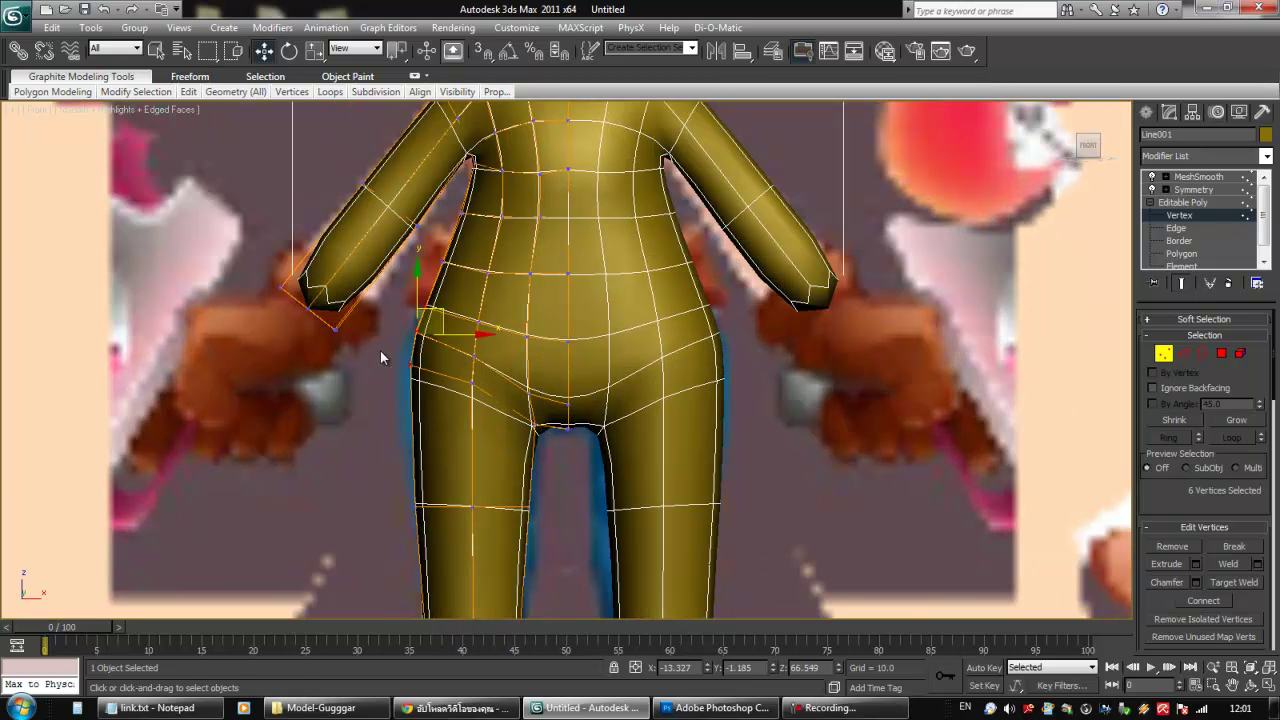
left_click_drag(380, 352, 432, 380)
left_click_drag(395, 325, 446, 332, "ctrl")
left_click_drag(451, 285, 456, 287)
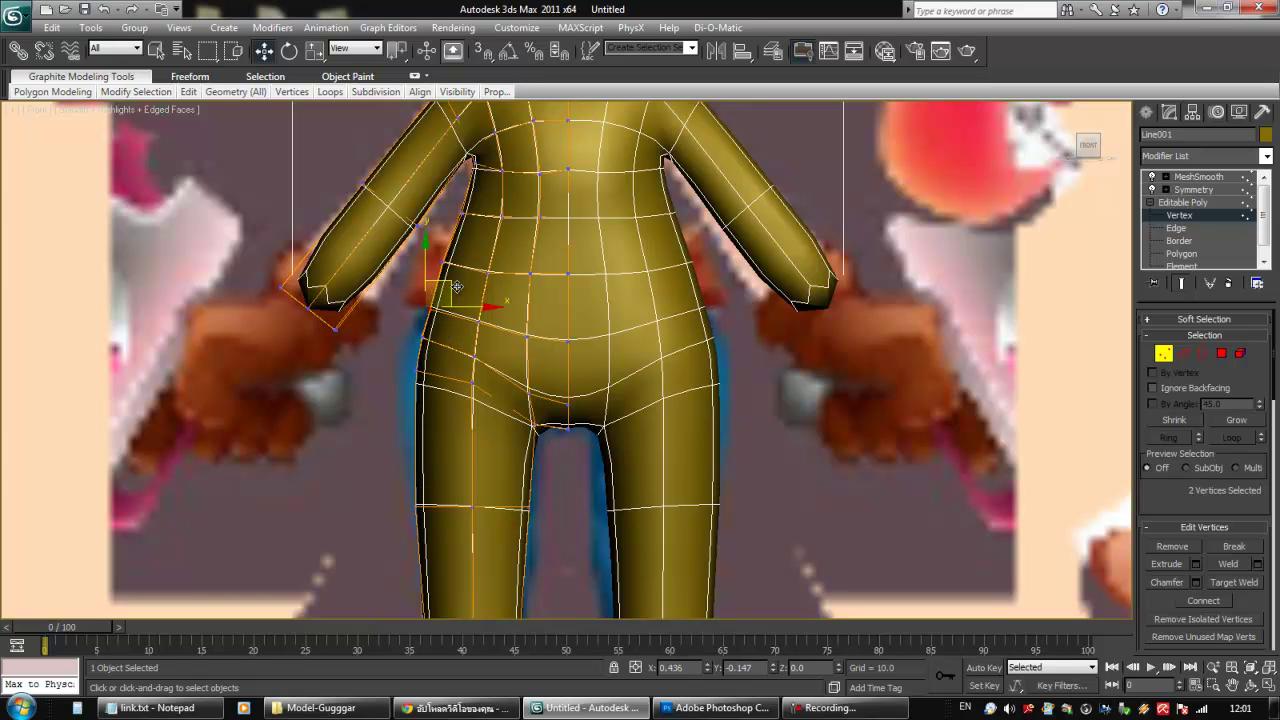
Move the two inner-thigh vertices beside the crotch slightly toward the centre line.
middle_click_drag(512, 433, 507, 406)
left_click_drag(512, 382, 554, 382)
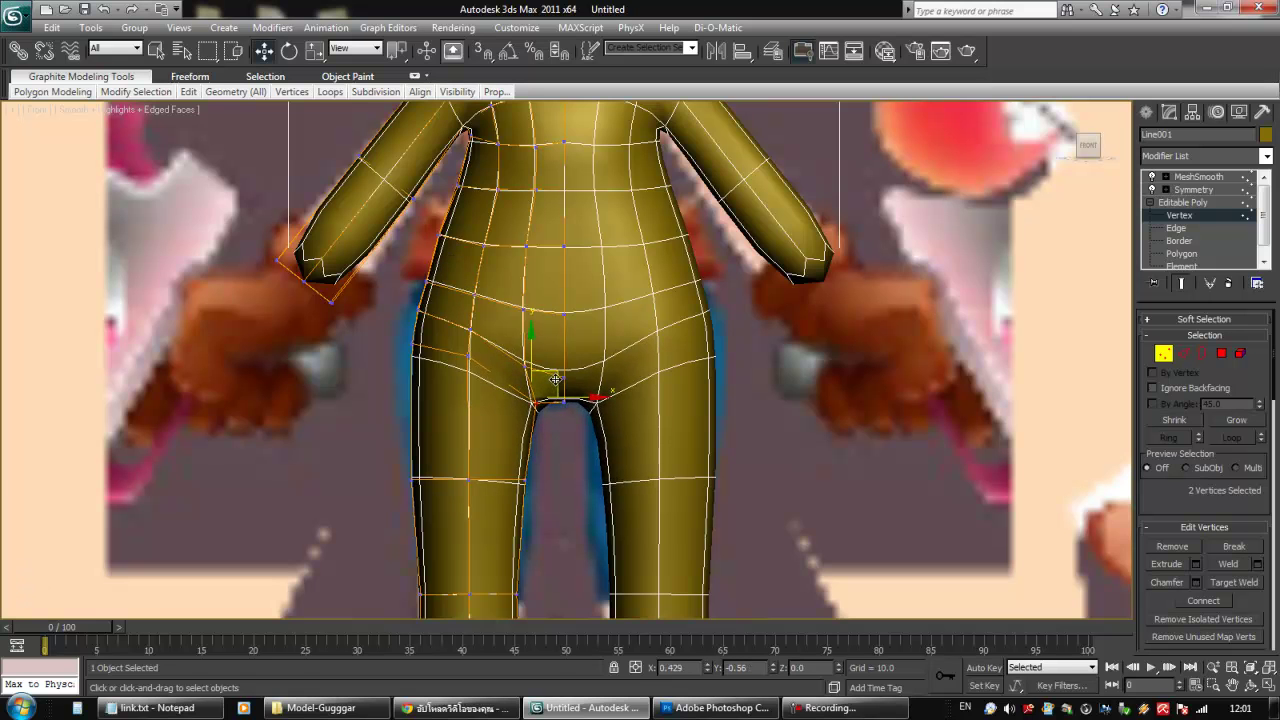
middle_click_drag(559, 461, 557, 443)
Pull the outer side vertices at the waist and just above it slightly inward in the front view.
scroll(556, 442, "down", 5)
scroll(567, 473, "up", 3)
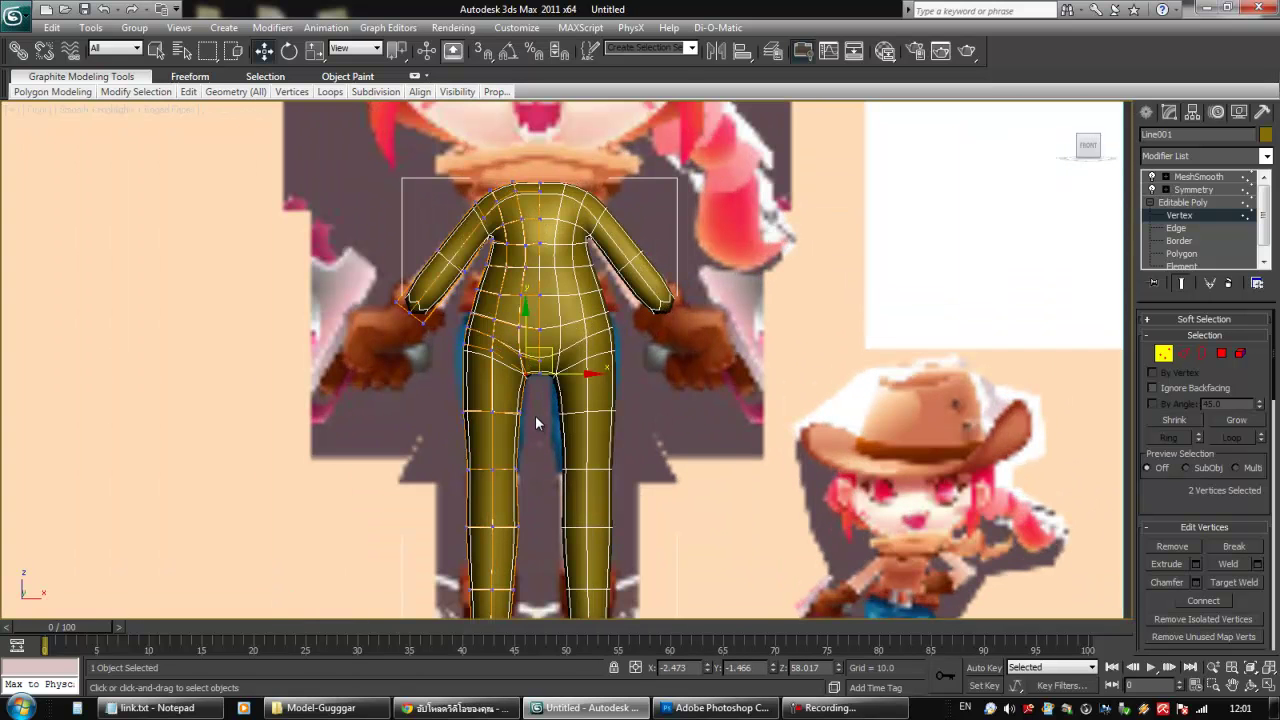
scroll(440, 325, "up", 5)
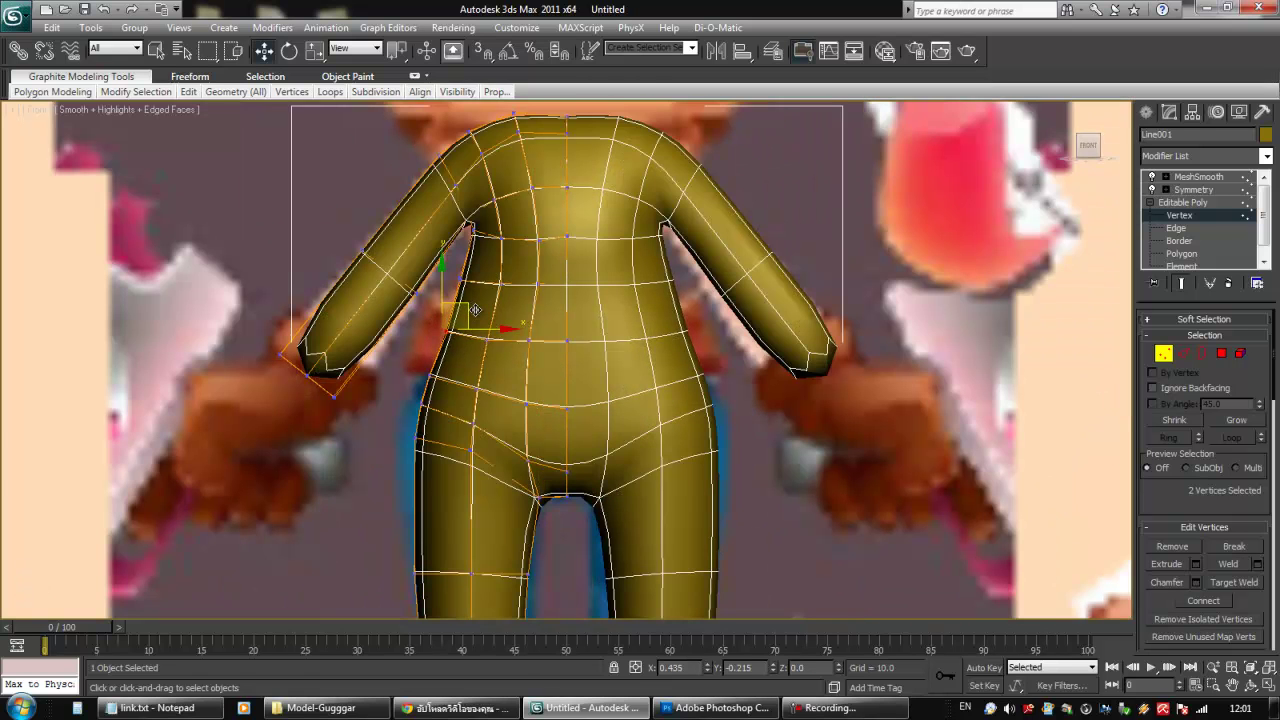
left_click_drag(480, 294, 488, 261)
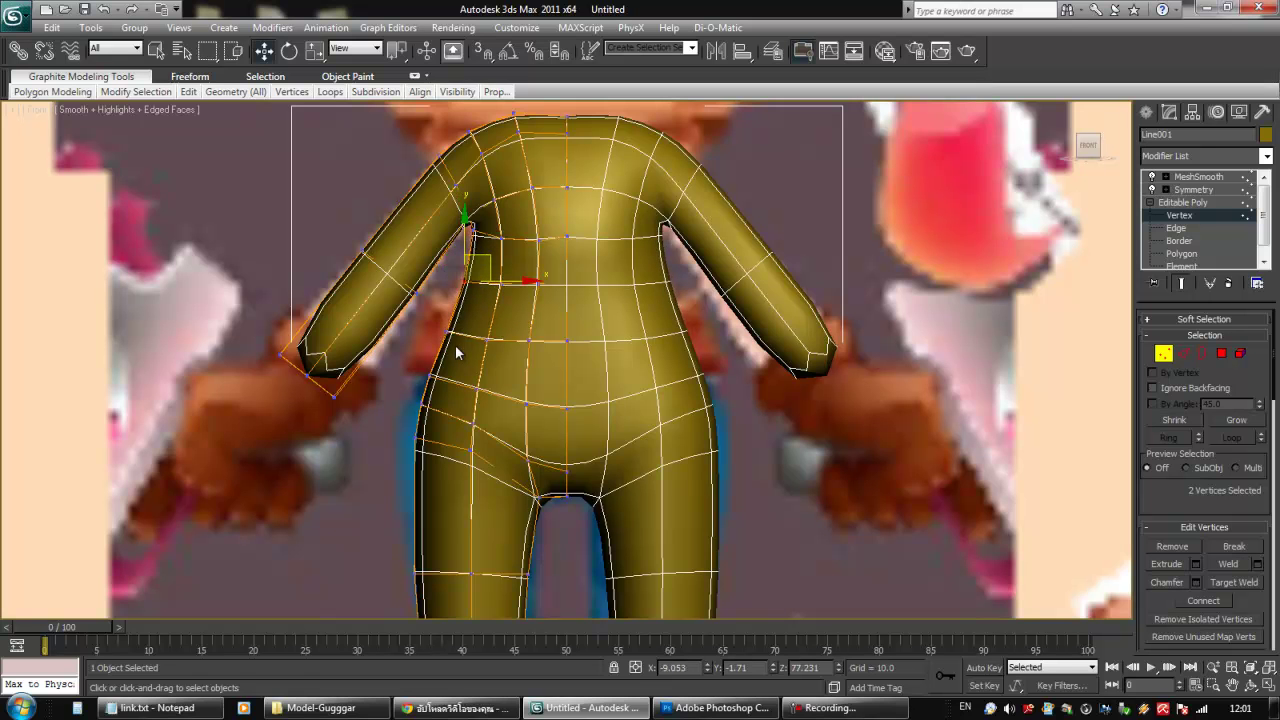
Clear the vertex selection and examine the smoothed body's proportions against the reference character from the front and at an angle.
scroll(521, 375, "down", 5)
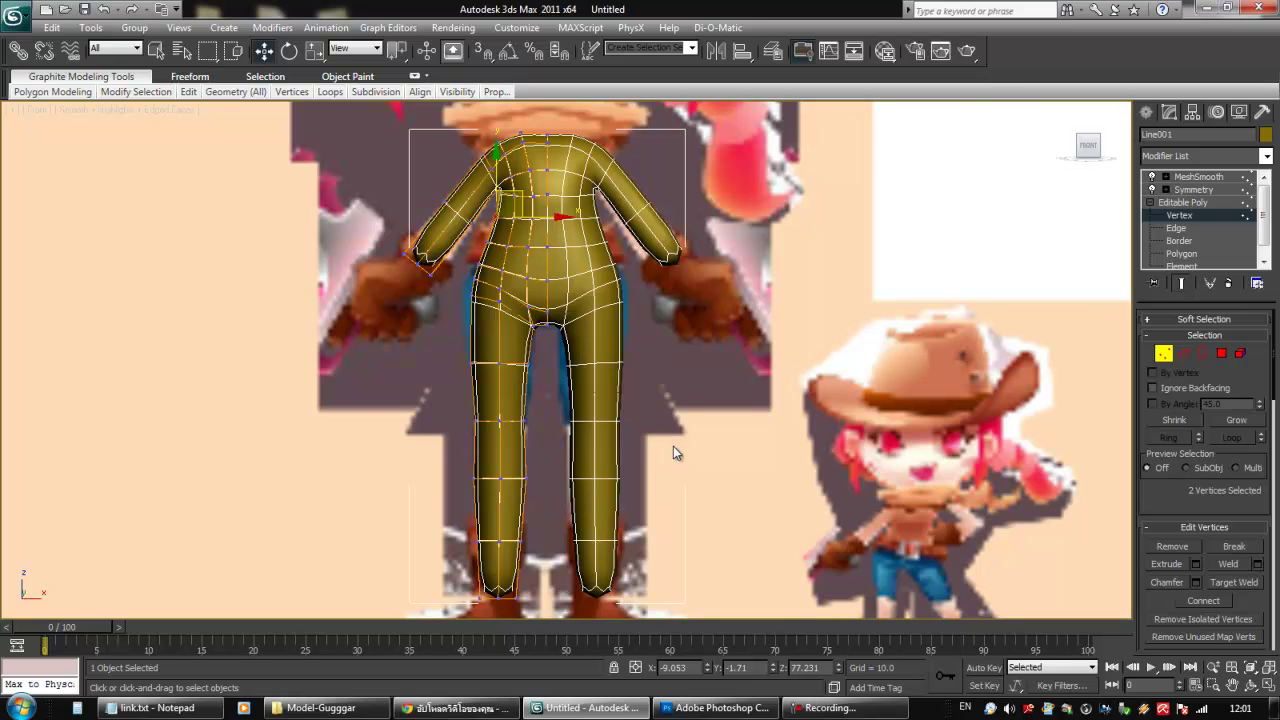
middle_click_drag(667, 440, 663, 428)
left_click_drag(627, 320, 628, 323)
mouse_move(513, 245)
left_mouse_down()
mouse_move(490, 273)
mouse_move(558, 276)
mouse_move(509, 252)
left_mouse_up()
left_click(626, 322)
middle_click_drag(626, 322, 660, 352, "alt")
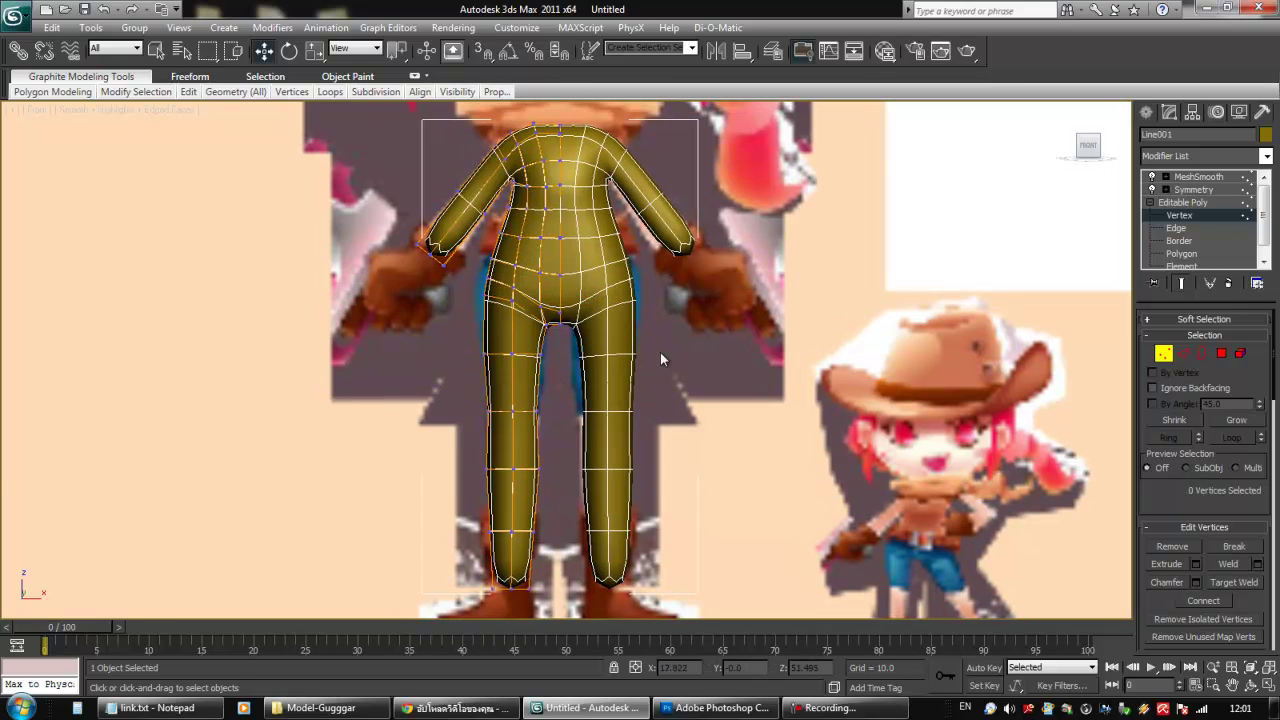
scroll(661, 352, "down", 3)
middle_click_drag(578, 304, 615, 318)
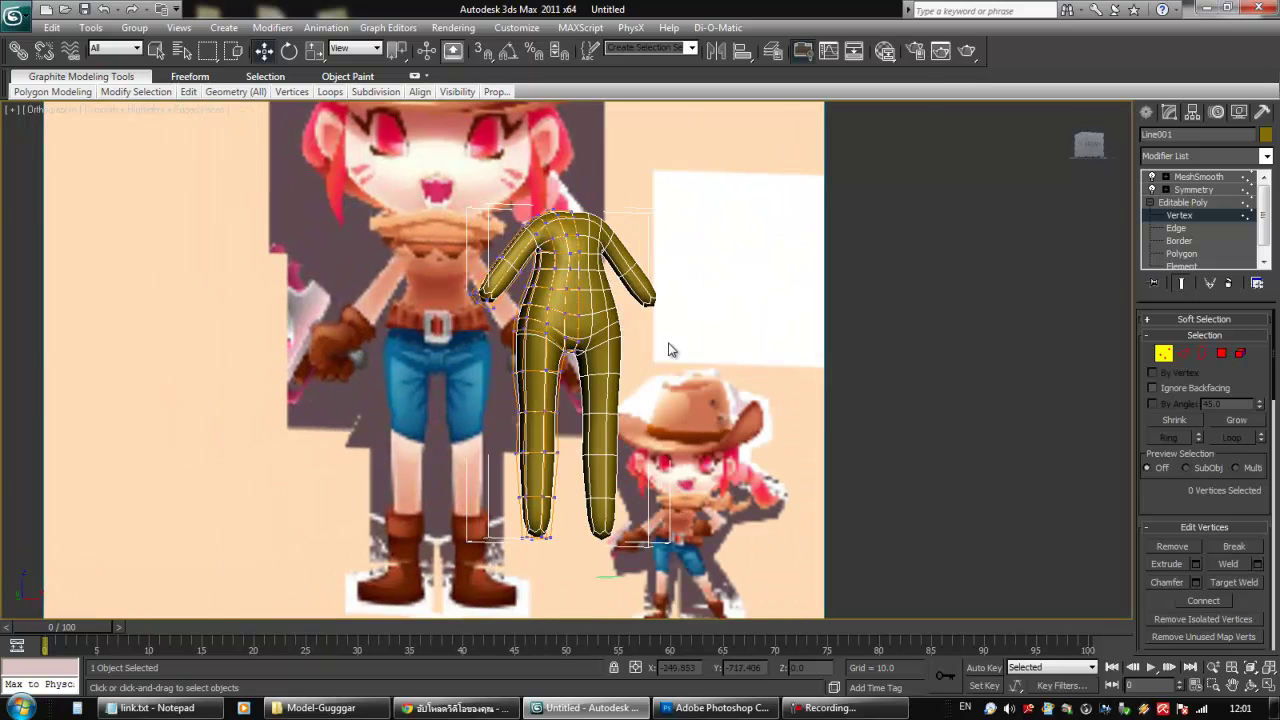
scroll(687, 346, "up", 3)
middle_click_drag(715, 352, 767, 373, "alt")
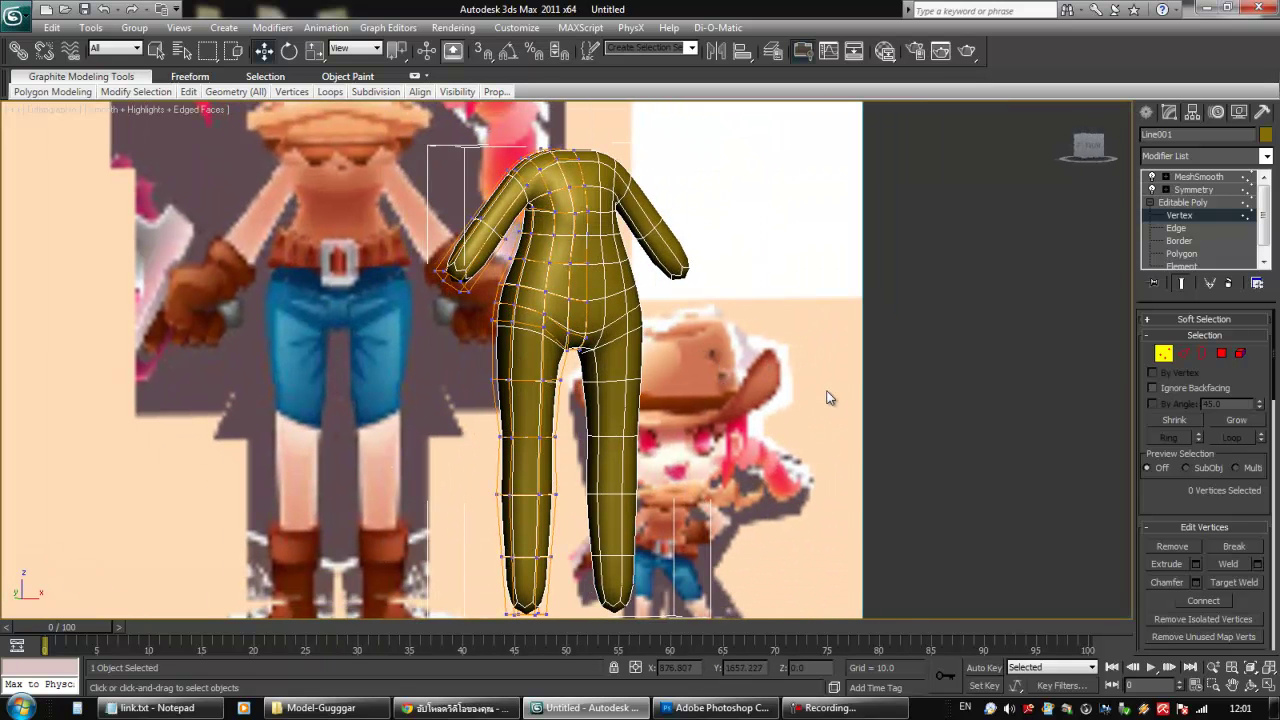